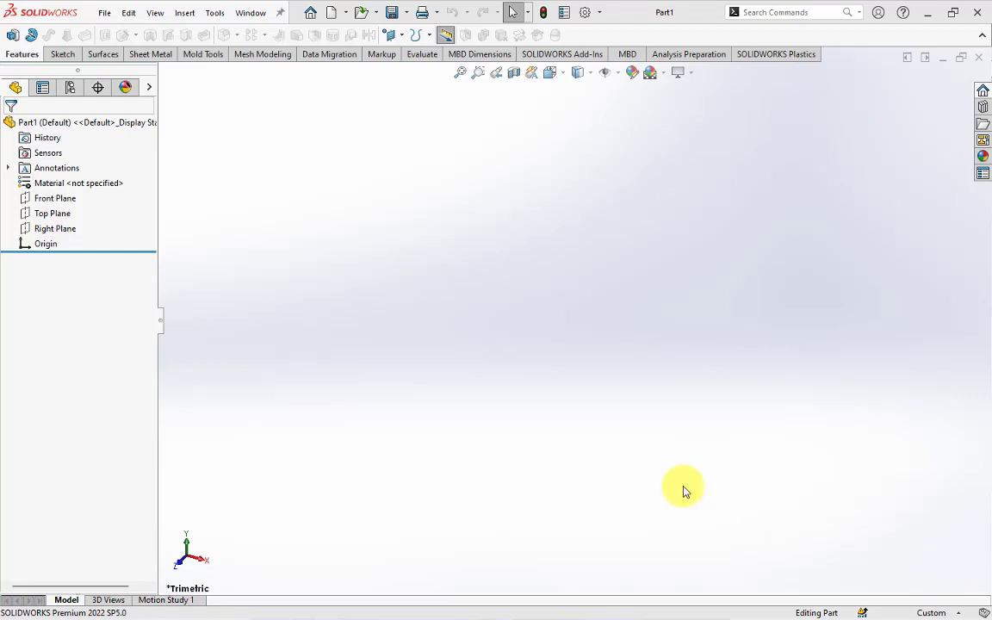
Start a sketch on the Front Plane and draw a circle centred on the origin
{"action": "left_click", "coordinate": [47, 198]}
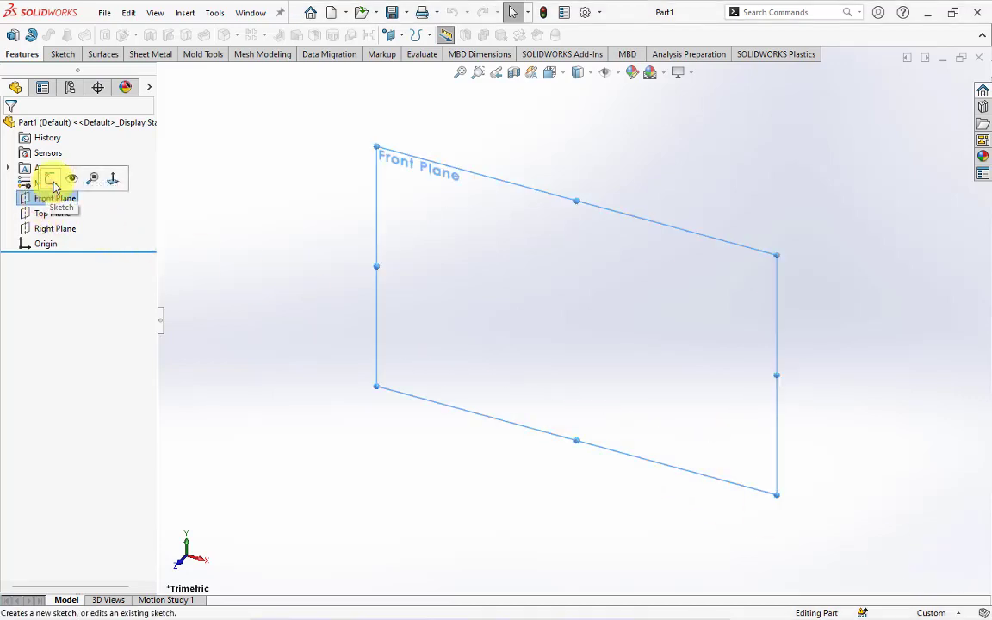
{"action": "left_click", "coordinate": [53, 181]}
{"action": "left_click", "coordinate": [154, 36]}
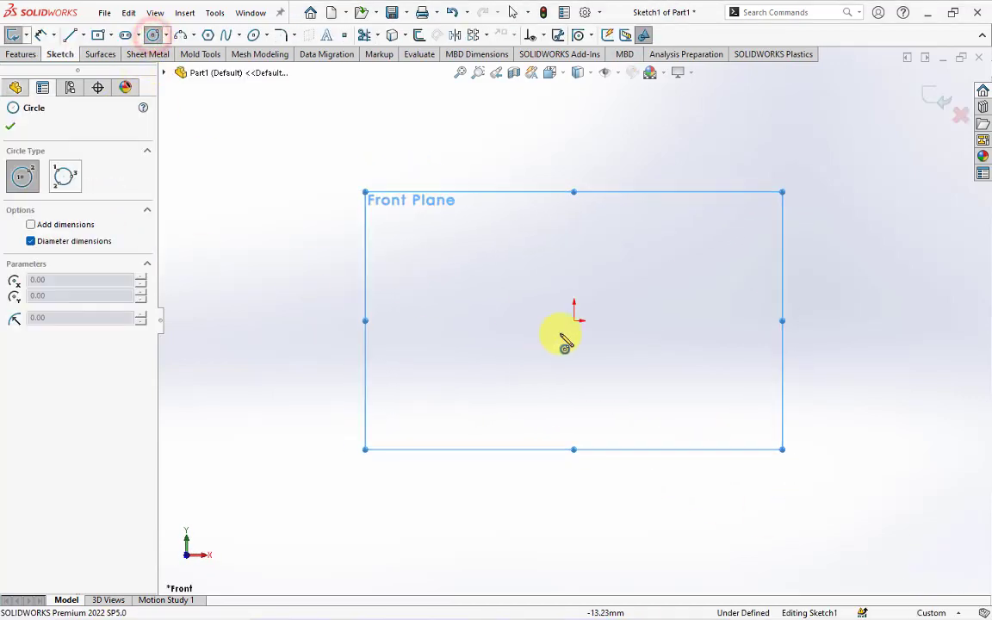
{"action": "left_click", "coordinate": [573, 320]}
{"action": "left_click", "coordinate": [682, 289]}
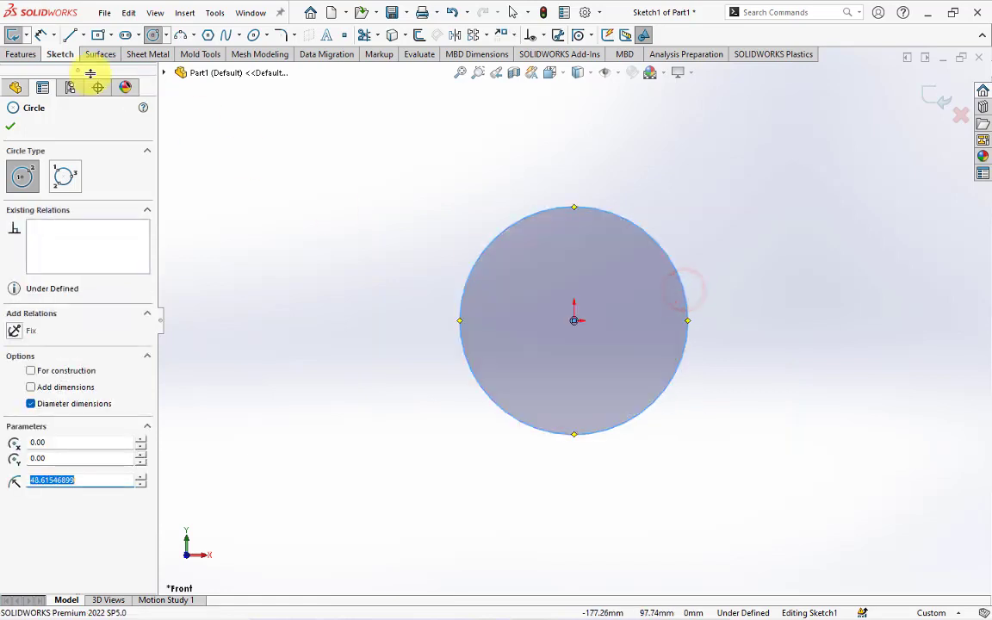
Dimension the circle to a 30 mm diameter and exit Sketch1
{"action": "left_click", "coordinate": [40, 35]}
{"action": "left_click", "coordinate": [570, 207]}
{"action": "left_click", "coordinate": [570, 170]}
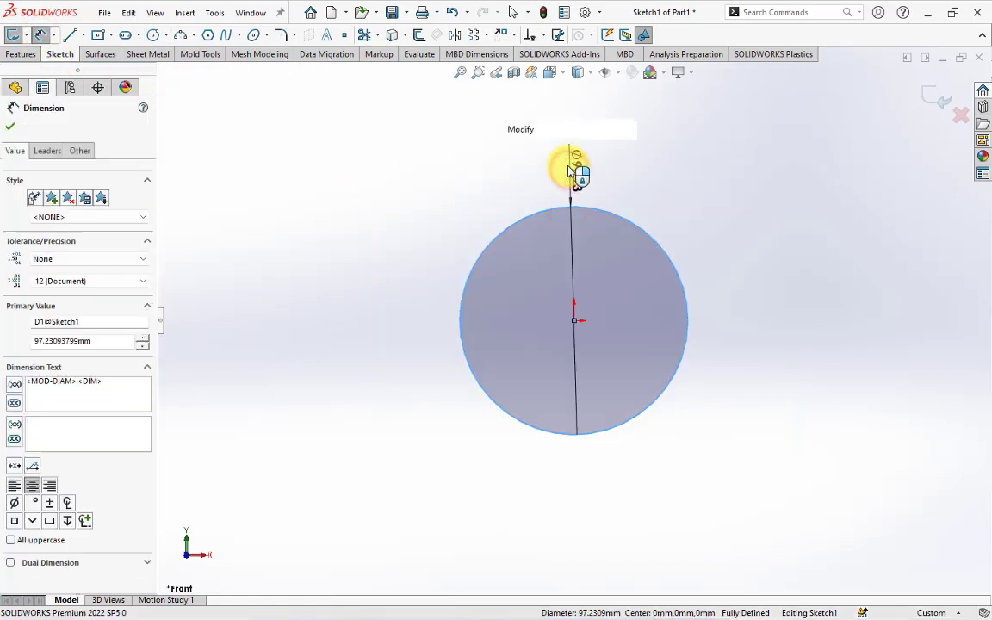
{"action": "type", "text": "30"}
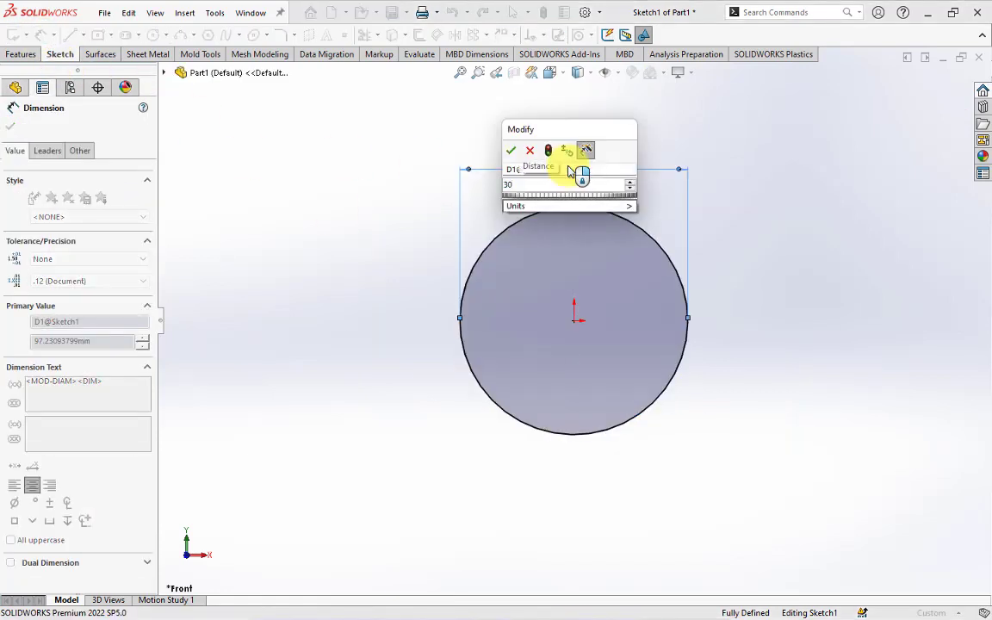
{"action": "left_click", "coordinate": [511, 151]}
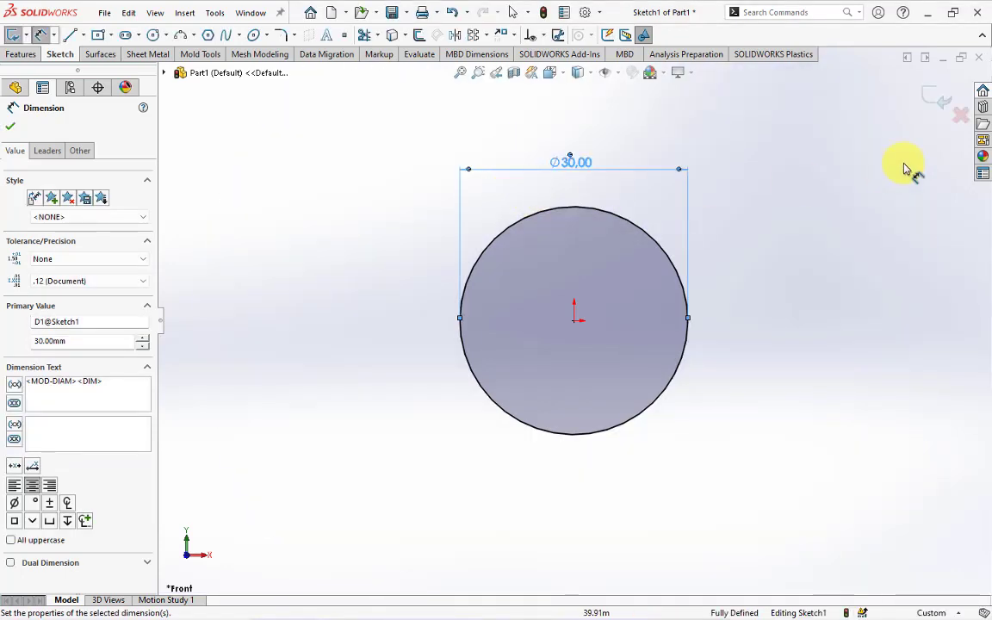
{"action": "left_click", "coordinate": [937, 96]}
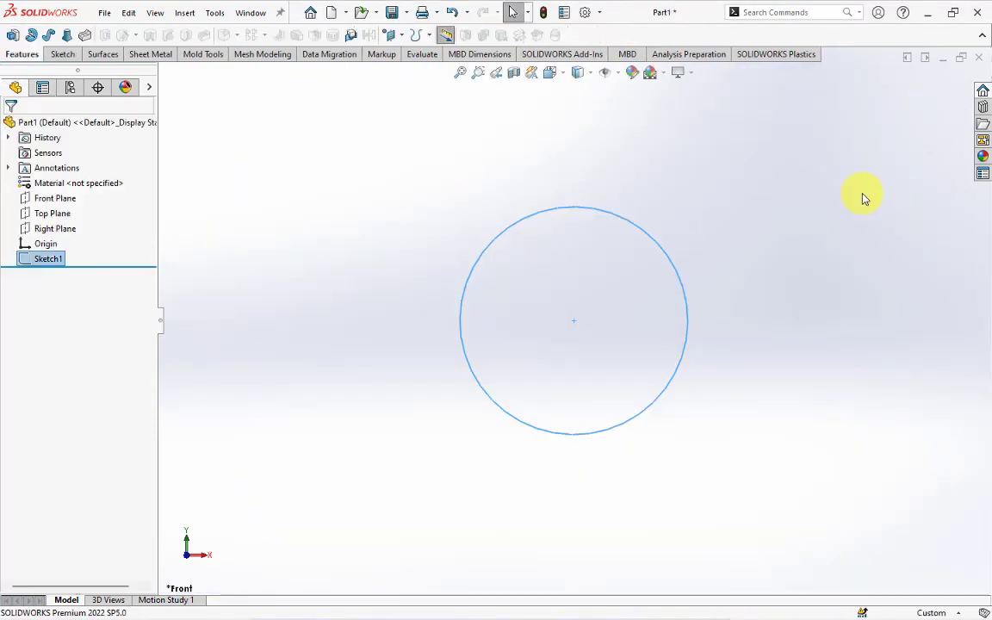
Start a Top Plane sketch and convert the circle's edge into a construction line
{"action": "left_click", "coordinate": [39, 216]}
{"action": "middle_click_drag", "start_coordinate": [292, 327], "coordinate": [278, 243]}
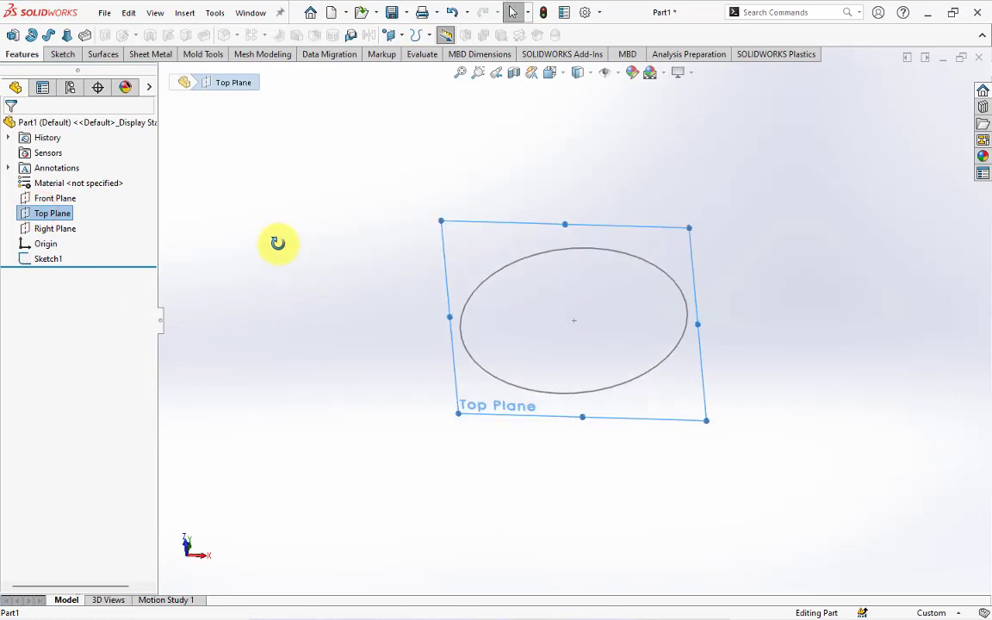
{"action": "left_click", "coordinate": [31, 197]}
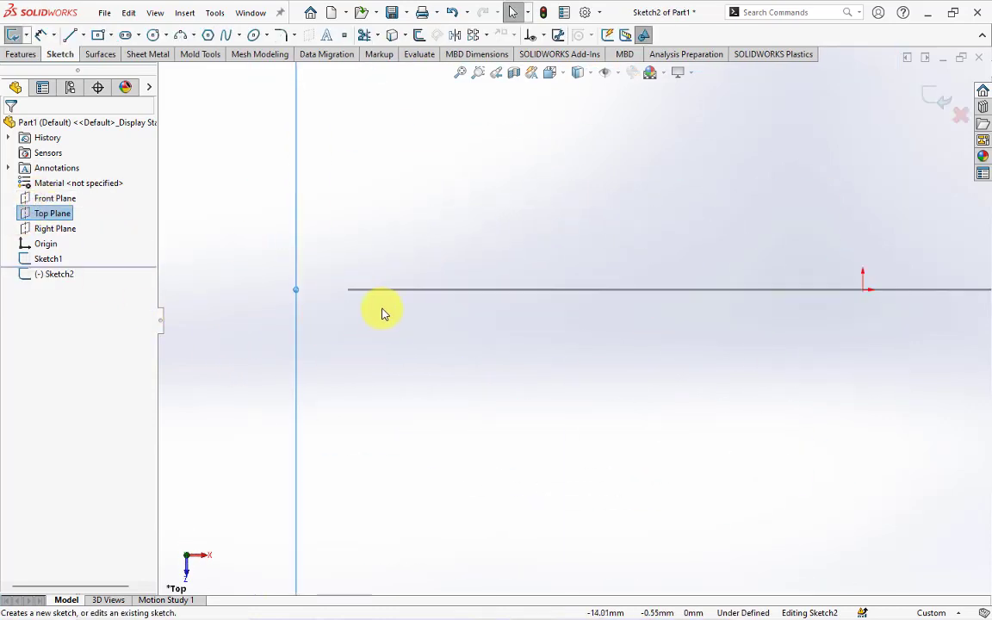
{"action": "left_click", "coordinate": [383, 291]}
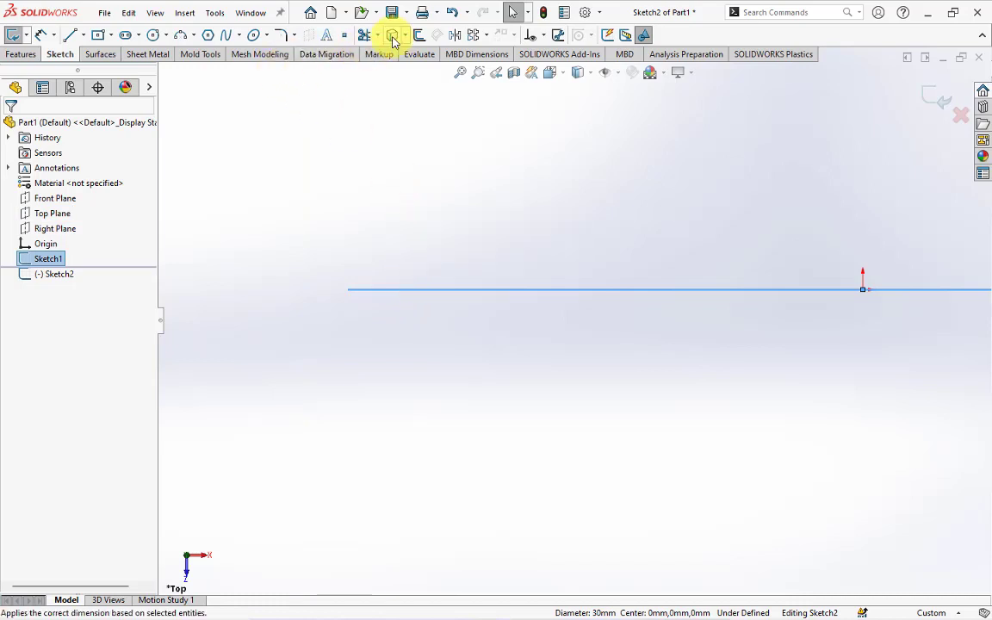
{"action": "left_click", "coordinate": [392, 38]}
{"action": "left_click", "coordinate": [431, 289]}
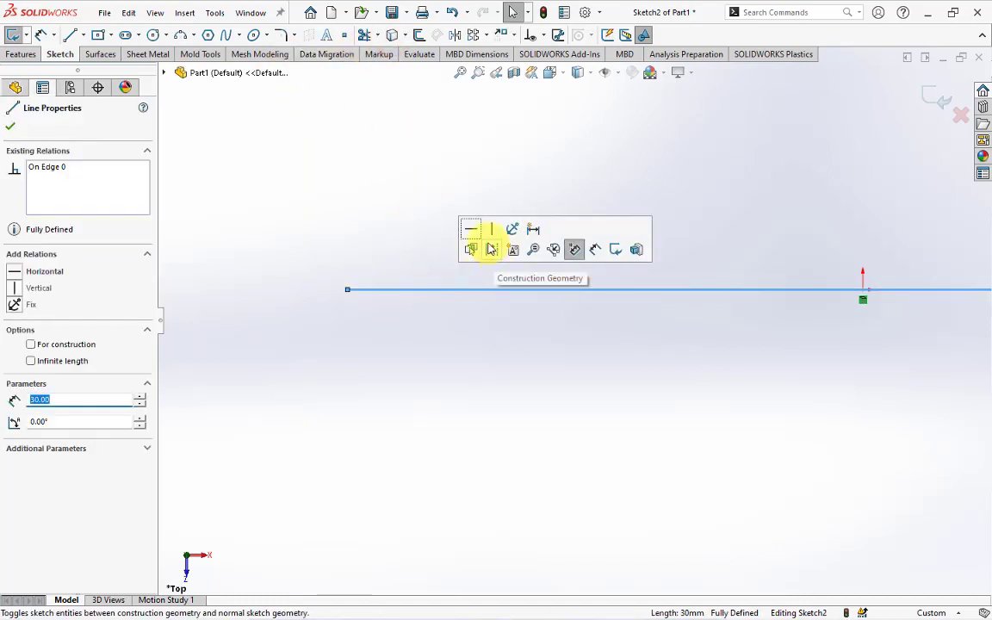
{"action": "left_click", "coordinate": [490, 249]}
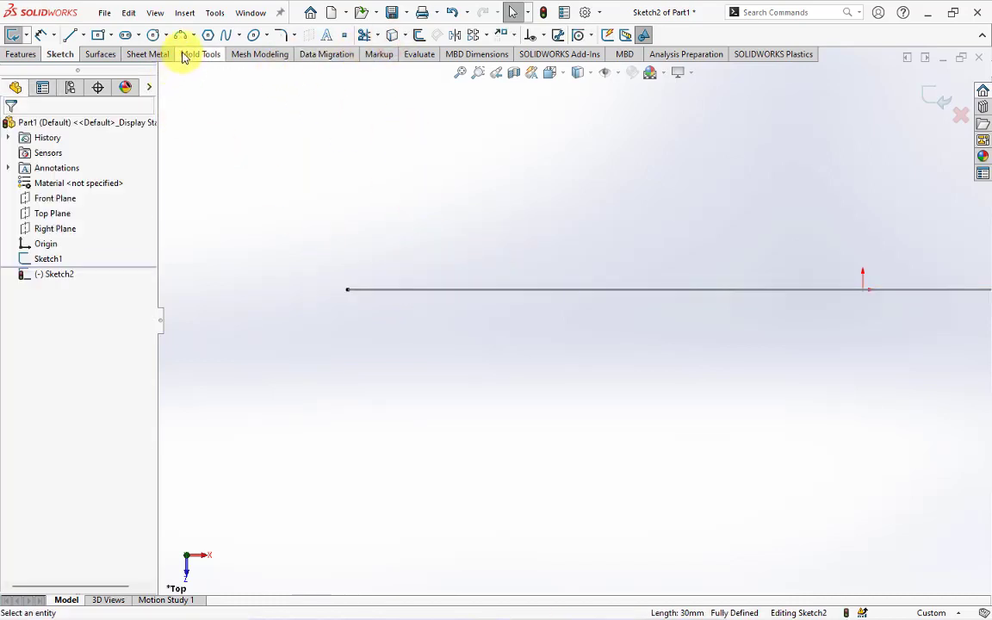
Draw an ellipse centred at the end of the converted construction line
{"action": "left_click", "coordinate": [264, 36]}
{"action": "left_click", "coordinate": [279, 102]}
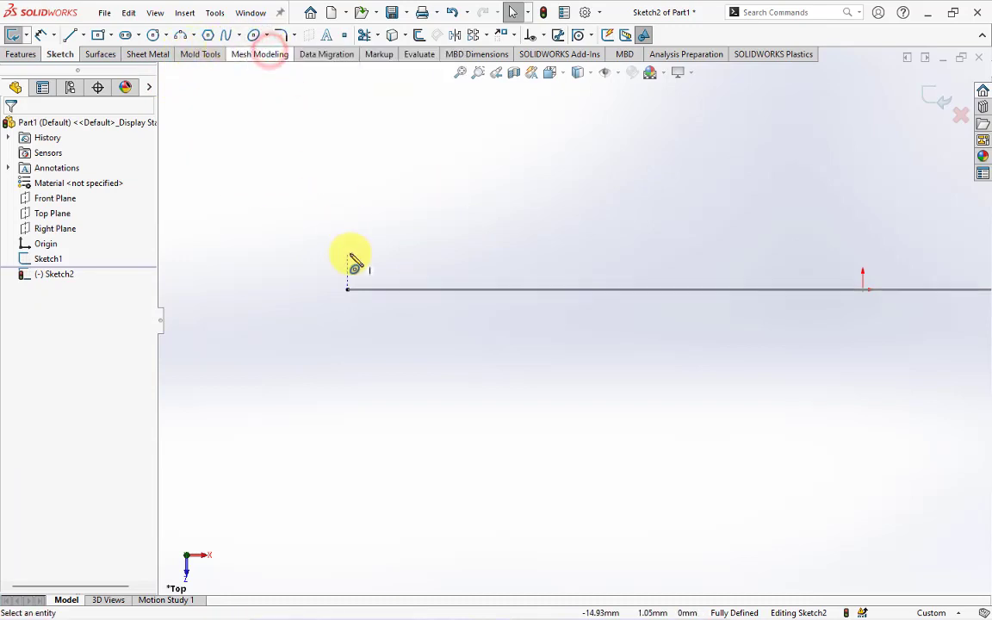
{"action": "left_click", "coordinate": [348, 290]}
{"action": "left_click", "coordinate": [411, 290]}
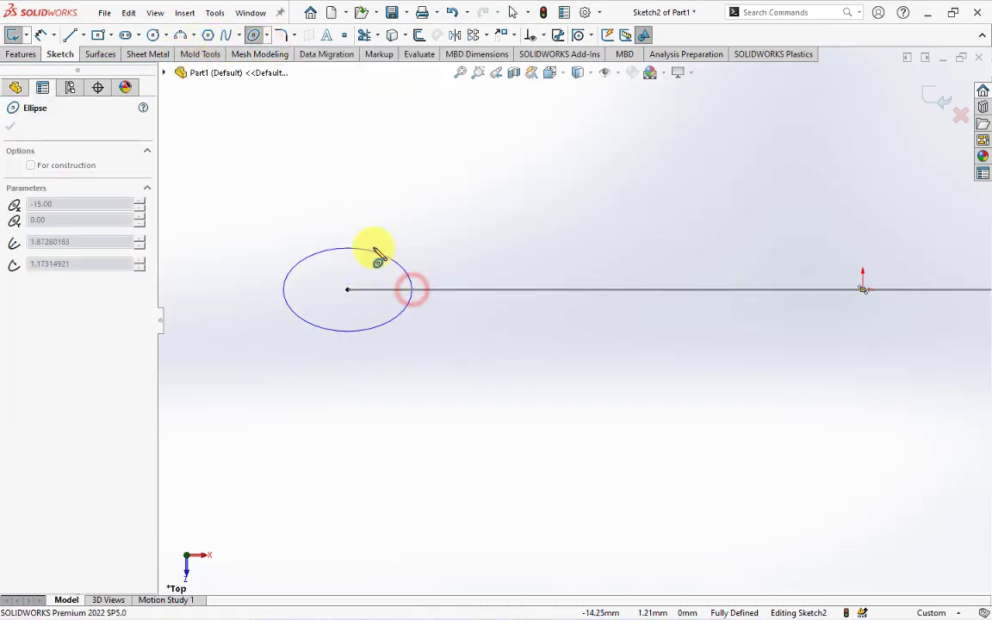
{"action": "left_click", "coordinate": [361, 215]}
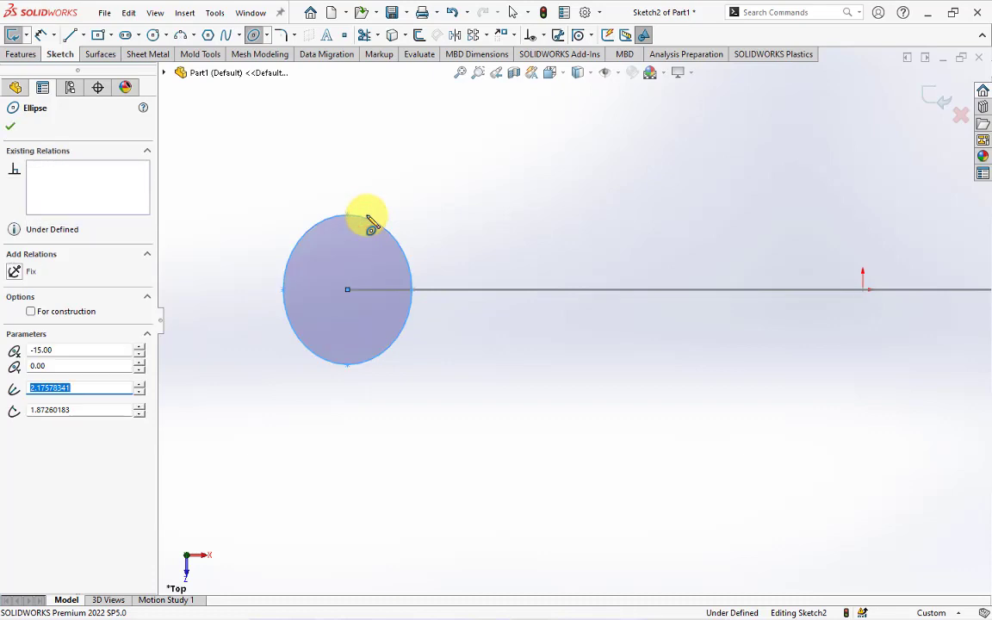
{"action": "left_click", "coordinate": [39, 34]}
Dimension the ellipse 10 mm wide and 12.5 mm tall
{"action": "left_click", "coordinate": [284, 290]}
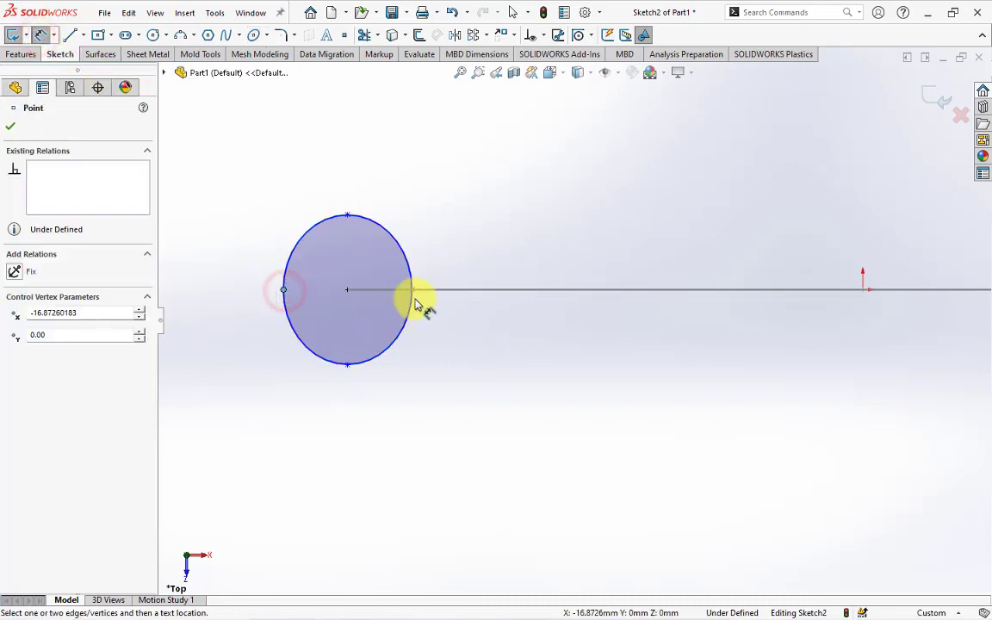
{"action": "left_click", "coordinate": [412, 290]}
{"action": "left_click", "coordinate": [363, 190]}
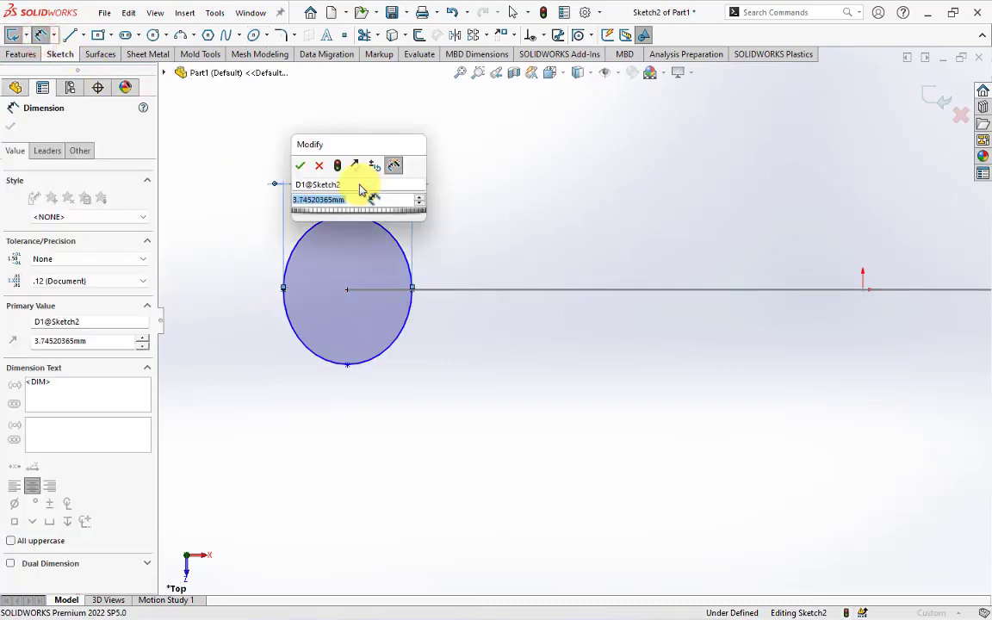
{"action": "type", "text": "10"}
{"action": "key", "text": "Return"}
{"action": "left_click", "coordinate": [347, 214]}
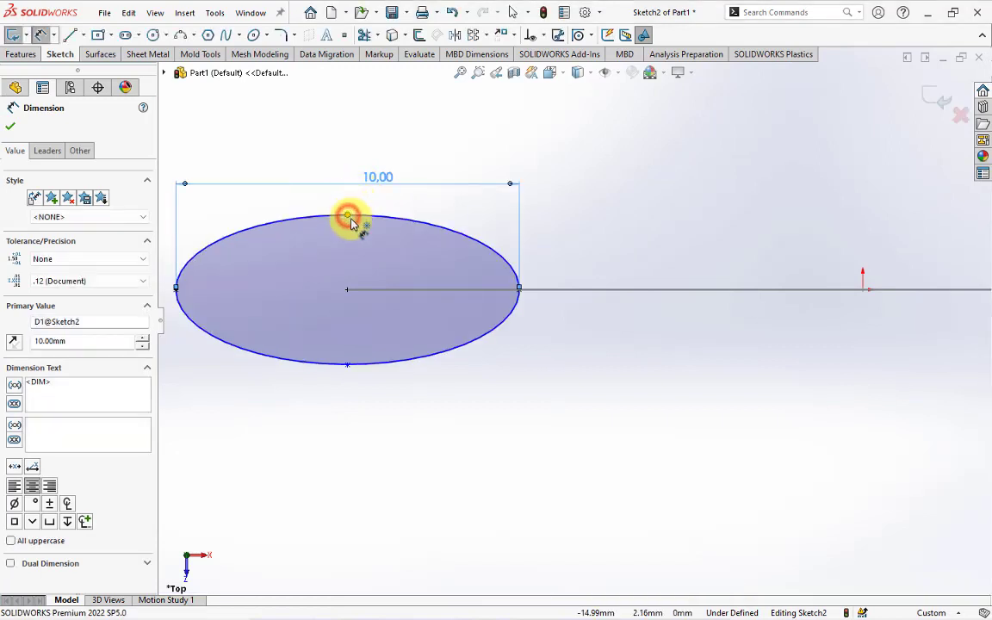
{"action": "left_click", "coordinate": [468, 340]}
{"action": "left_click", "coordinate": [351, 311]}
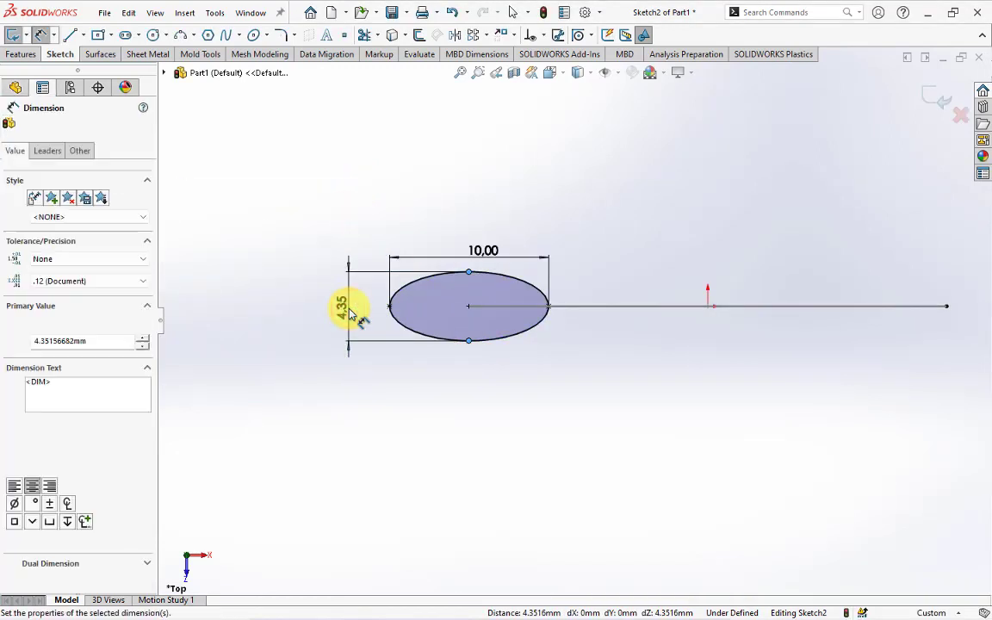
{"action": "type", "text": "12.5"}
{"action": "key", "text": "Return"}
Orbit to view both sketches in 3D and exit Sketch2
{"action": "left_click", "coordinate": [275, 350]}
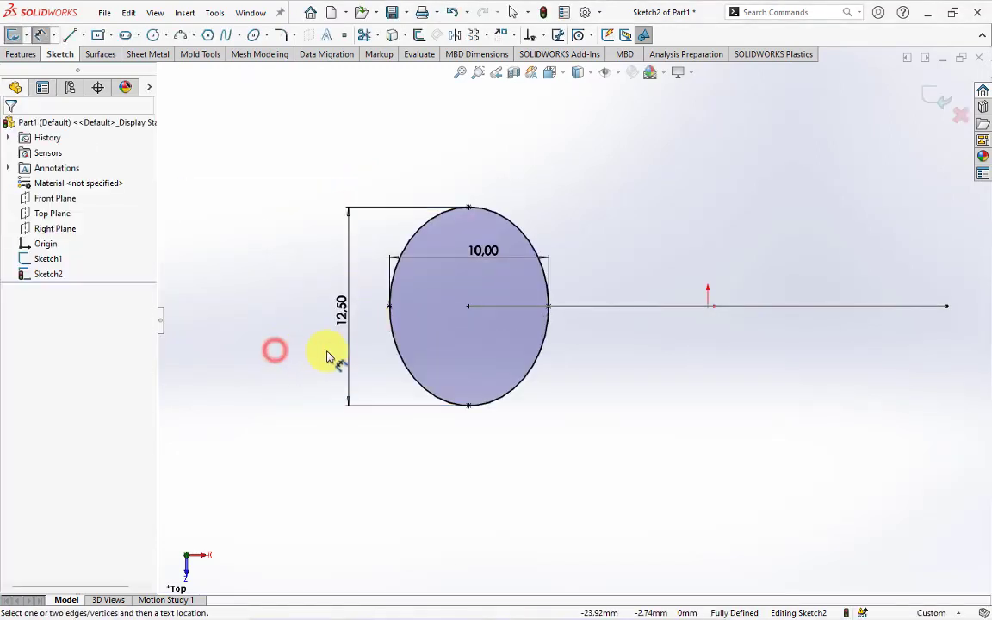
{"action": "scroll", "coordinate": [394, 350], "scroll_direction": "up", "scroll_amount": 3}
{"action": "middle_click_drag", "start_coordinate": [393, 349], "coordinate": [438, 414]}
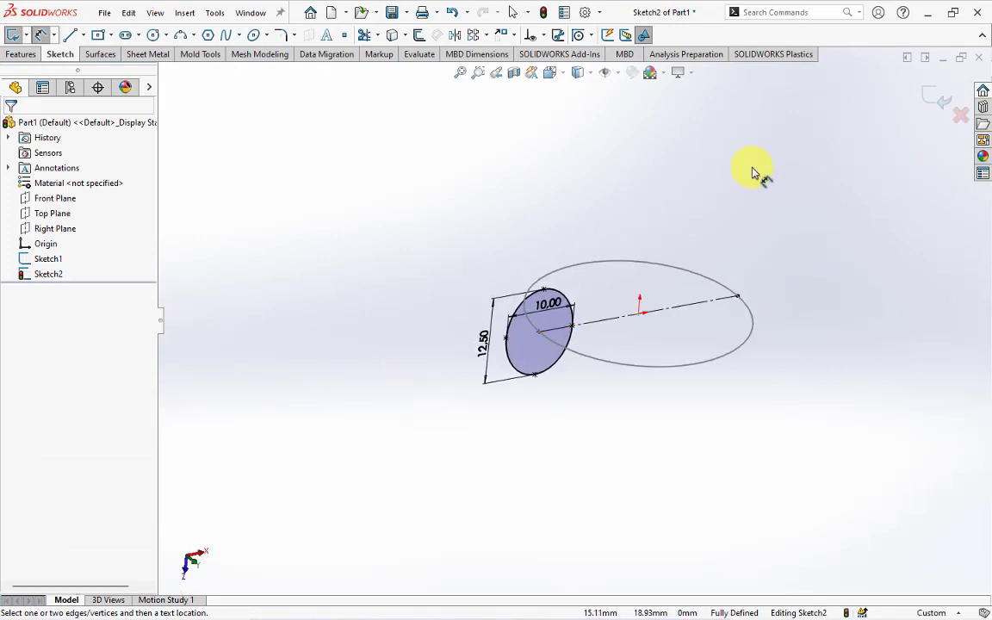
{"action": "left_click", "coordinate": [928, 104]}
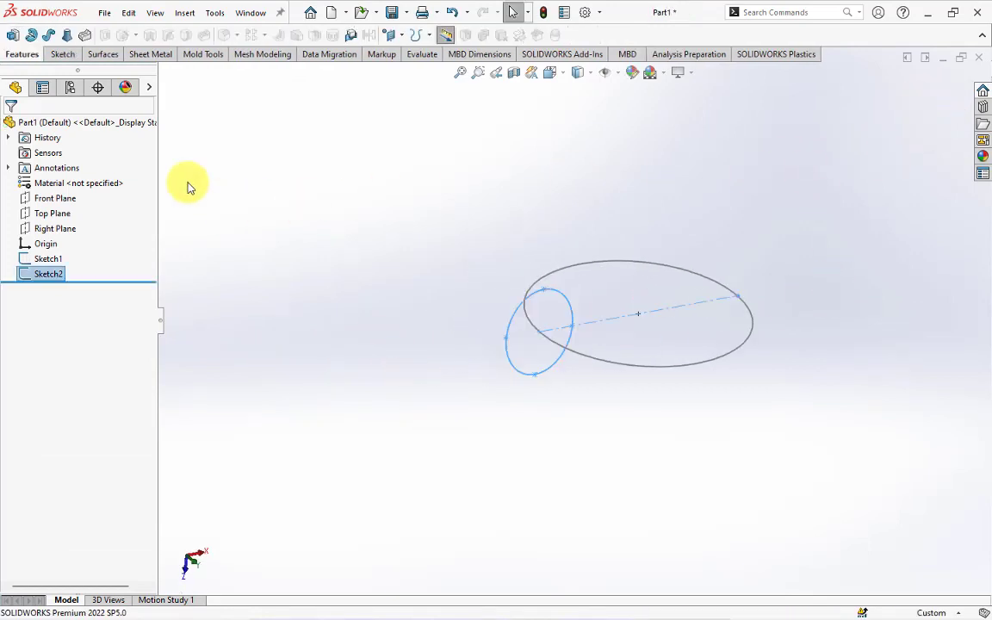
Sweep the Sketch2 ellipse along the Sketch1 circle to create the Sweep1 ring
{"action": "left_click", "coordinate": [49, 36]}
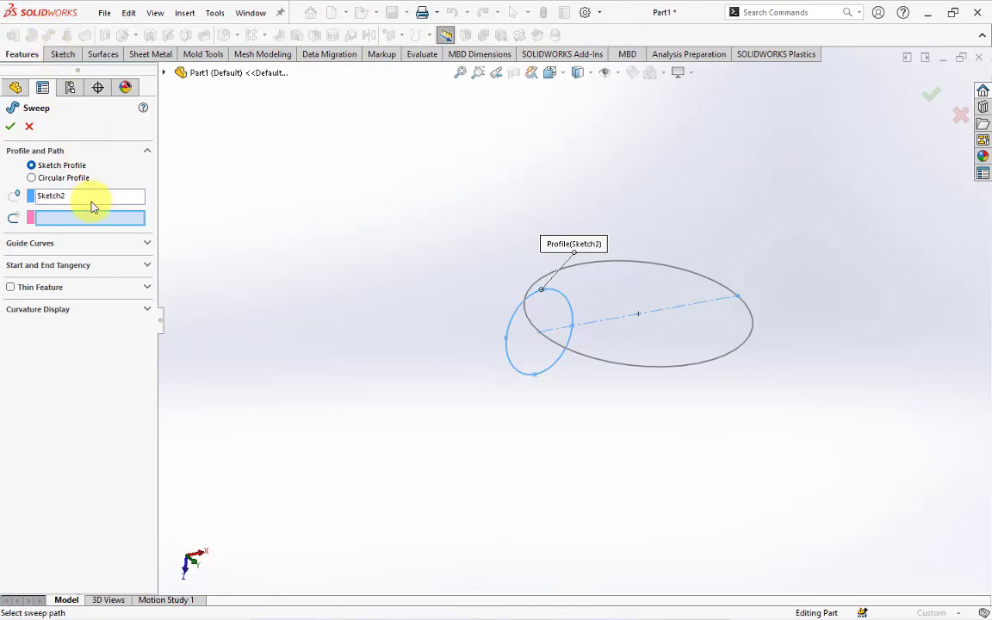
{"action": "left_click", "coordinate": [605, 366]}
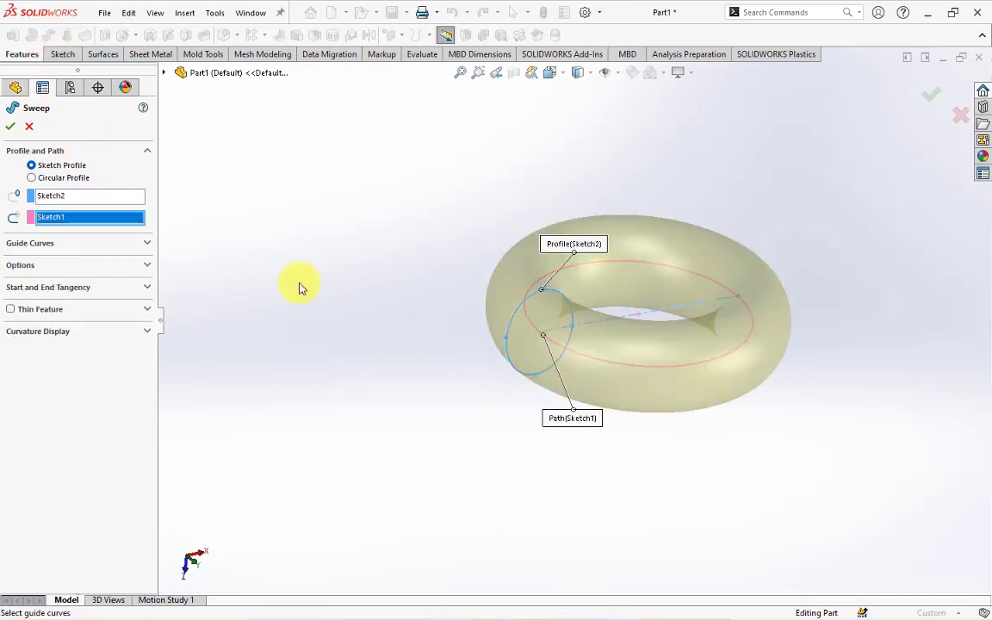
{"action": "left_click", "coordinate": [11, 128]}
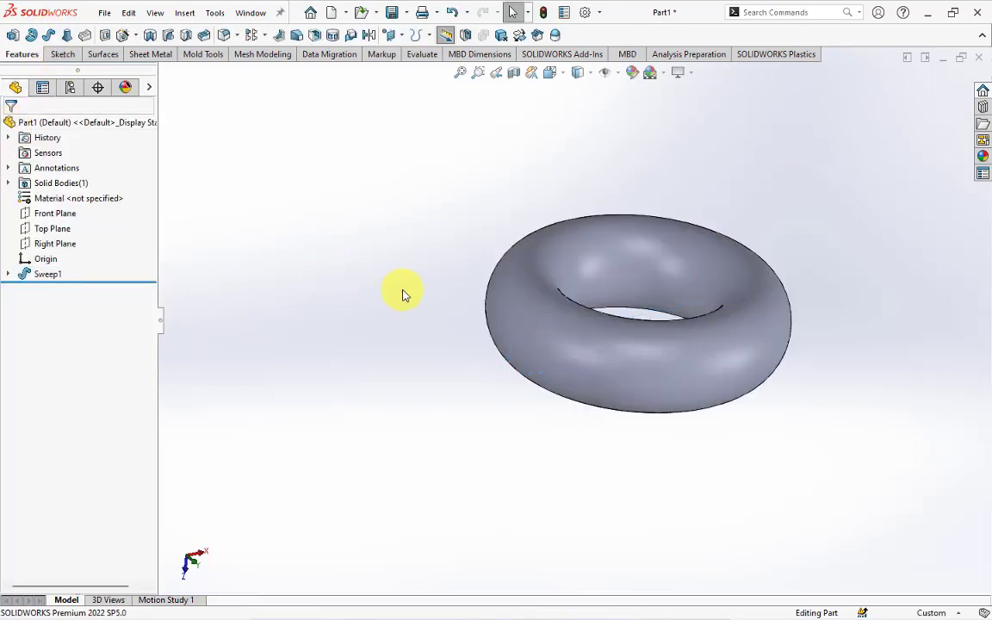
{"action": "middle_click_drag", "start_coordinate": [402, 294], "coordinate": [402, 333]}
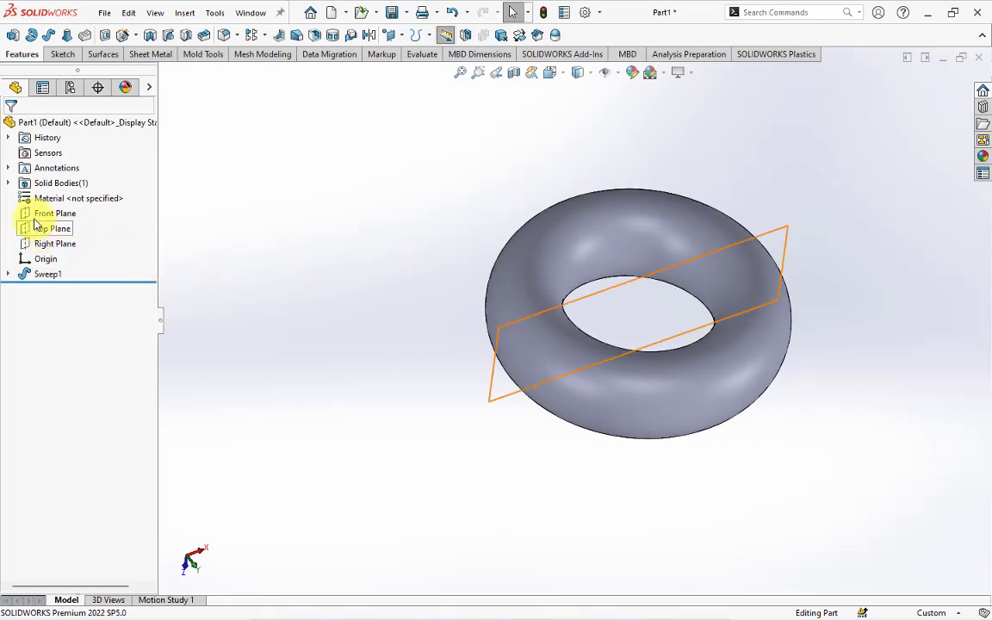
On a new Front Plane sketch, draw a vertical line up from the circle's top point
{"action": "left_click", "coordinate": [38, 213]}
{"action": "left_click", "coordinate": [44, 193]}
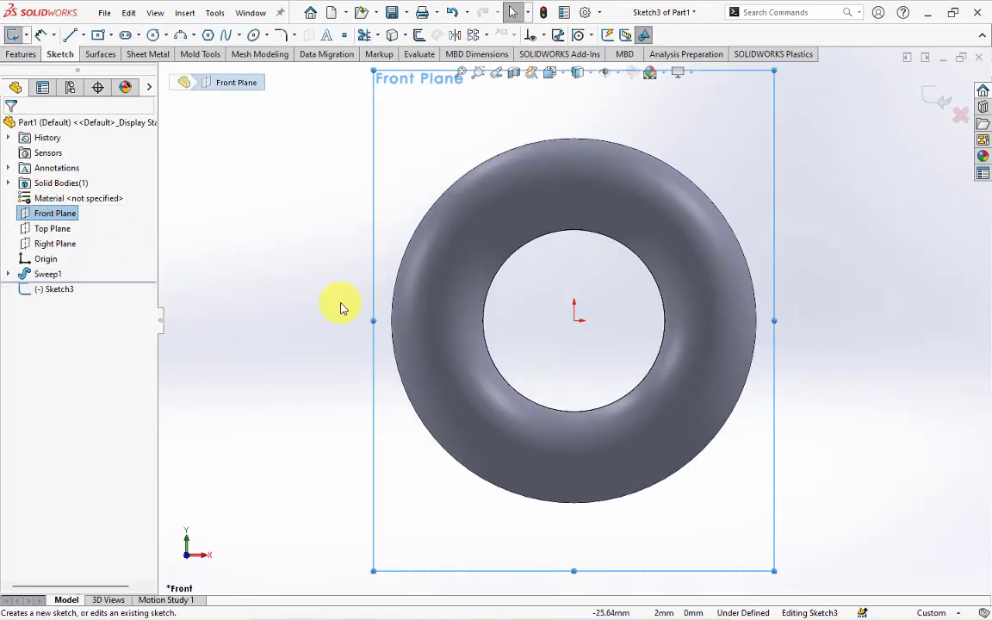
{"action": "left_click", "coordinate": [9, 274]}
{"action": "left_click", "coordinate": [45, 306]}
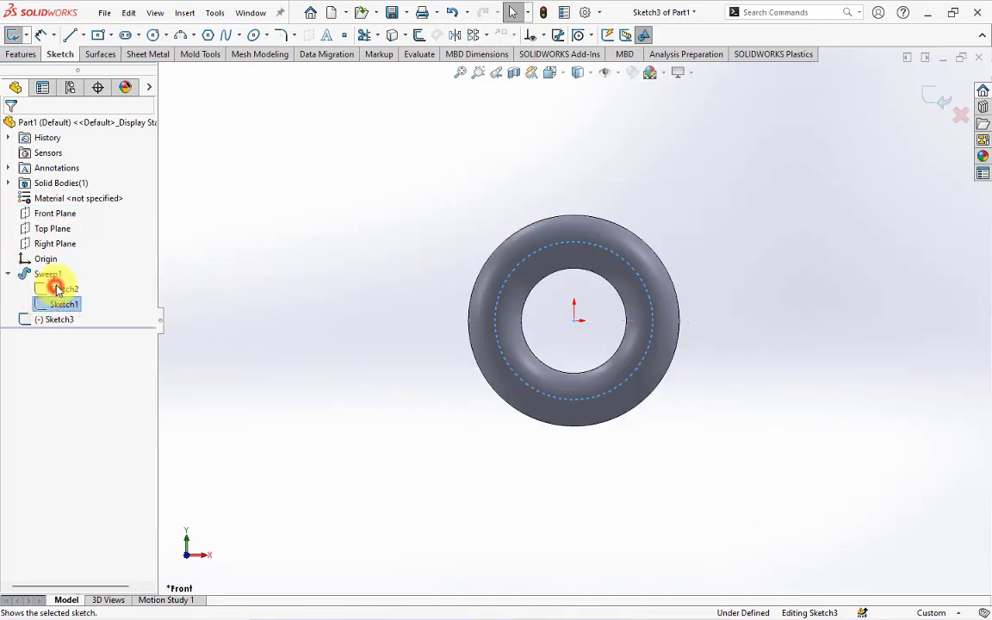
{"action": "left_click", "coordinate": [70, 34]}
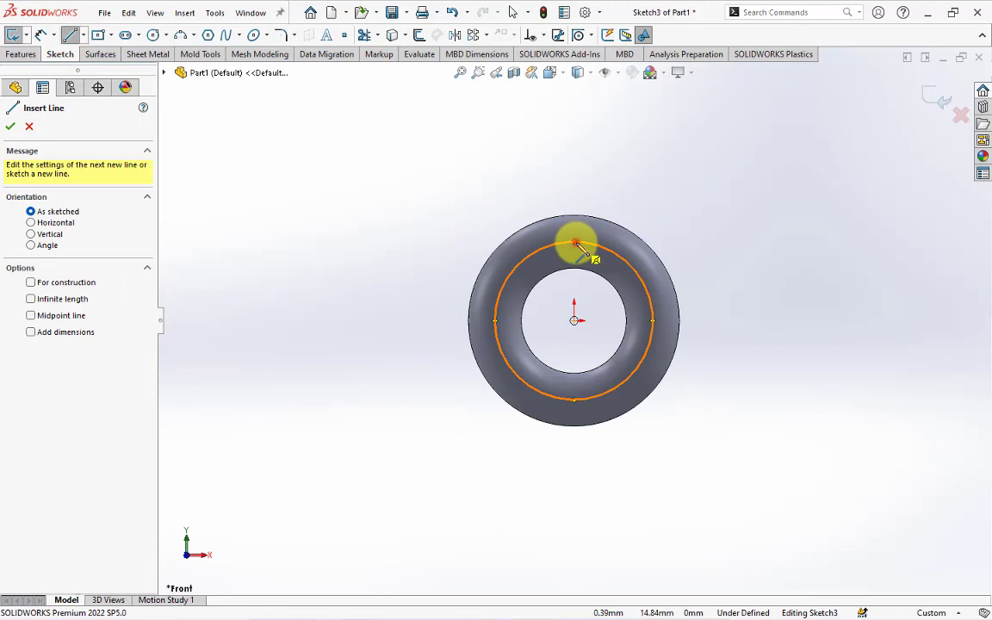
{"action": "left_click", "coordinate": [576, 244]}
{"action": "scroll", "coordinate": [575, 219], "scroll_direction": "up", "scroll_amount": 1}
{"action": "scroll", "coordinate": [578, 217], "scroll_direction": "up", "scroll_amount": 2}
{"action": "scroll", "coordinate": [580, 203], "scroll_direction": "up", "scroll_amount": 1}
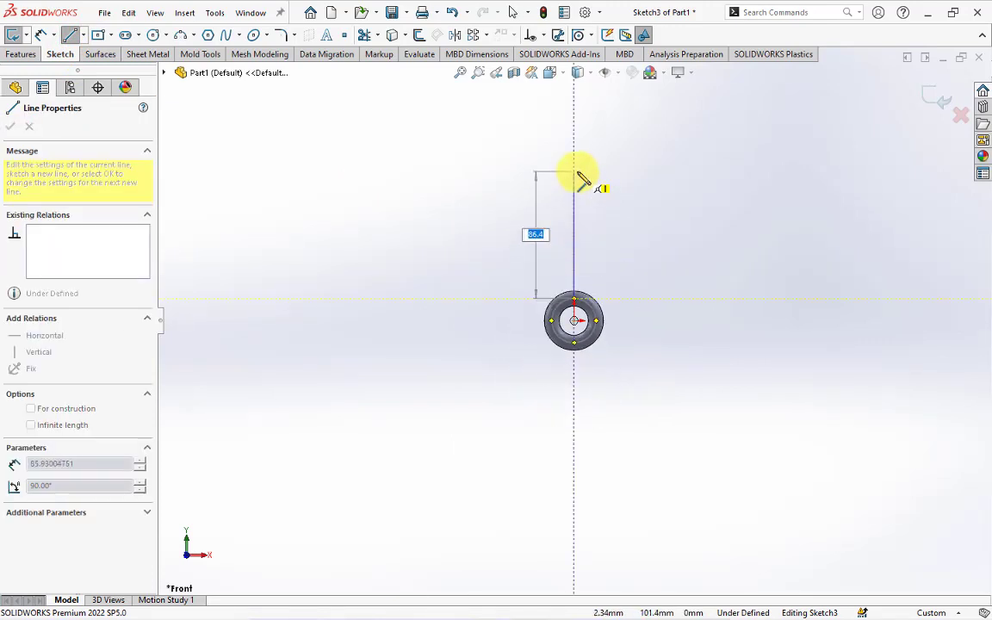
{"action": "left_click", "coordinate": [576, 185]}
{"action": "right_click", "coordinate": [576, 188]}
{"action": "left_click", "coordinate": [591, 193]}
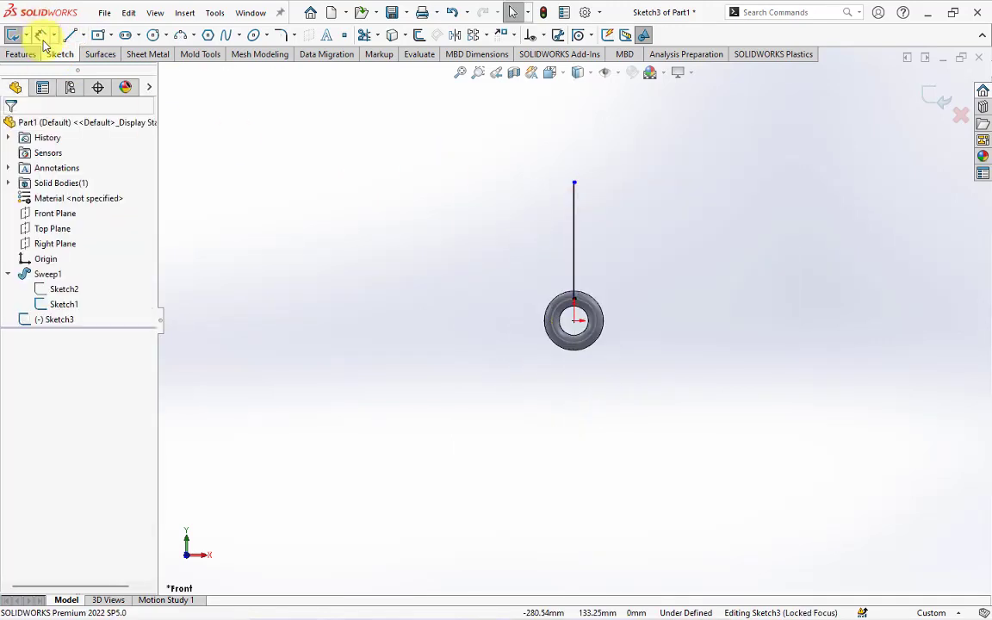
Dimension the vertical line to 73 mm and exit Sketch3
{"action": "scroll", "coordinate": [551, 250], "scroll_direction": "down", "scroll_amount": 3}
{"action": "scroll", "coordinate": [516, 217], "scroll_direction": "up", "scroll_amount": 1}
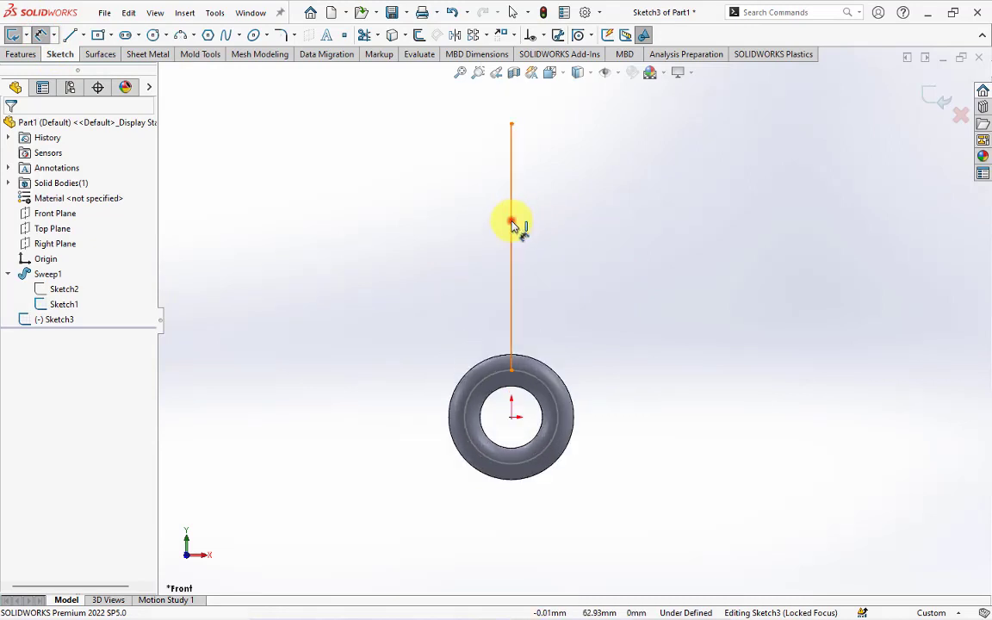
{"action": "left_click", "coordinate": [512, 224]}
{"action": "left_click", "coordinate": [580, 241]}
{"action": "type", "text": "73"}
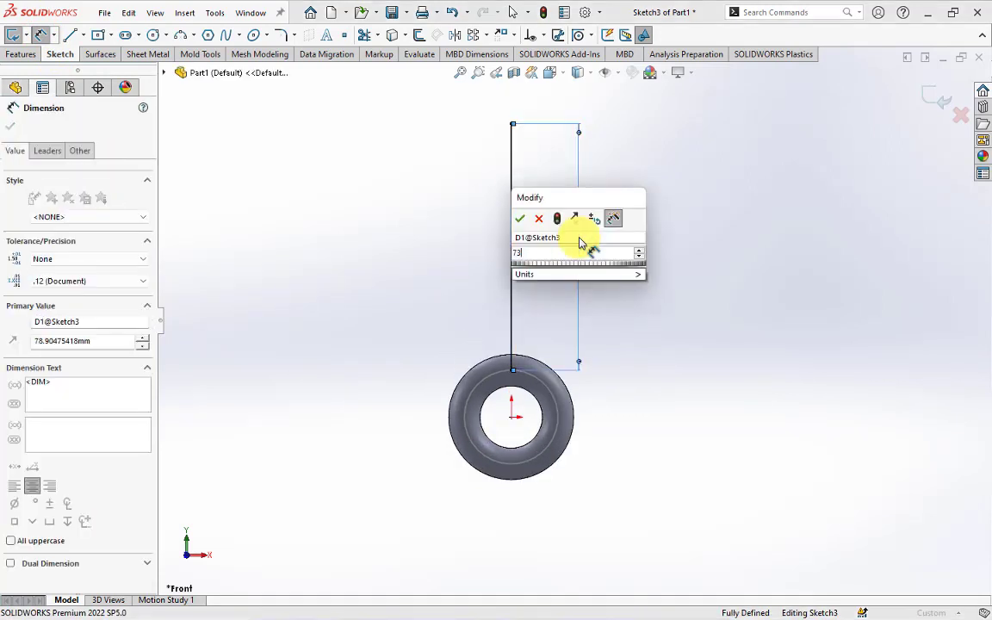
{"action": "left_click", "coordinate": [520, 218]}
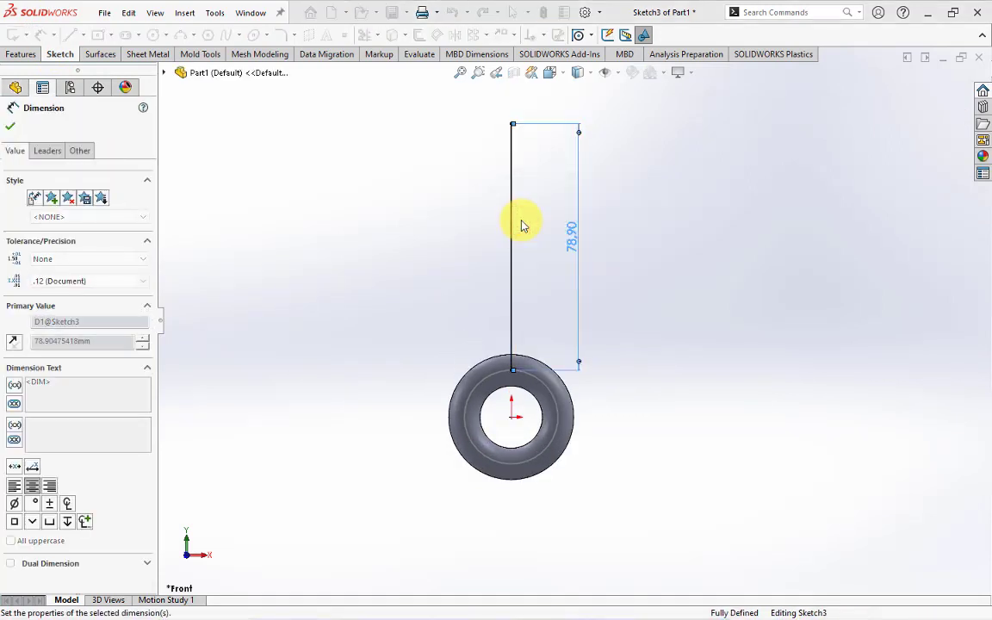
{"action": "left_click", "coordinate": [446, 230]}
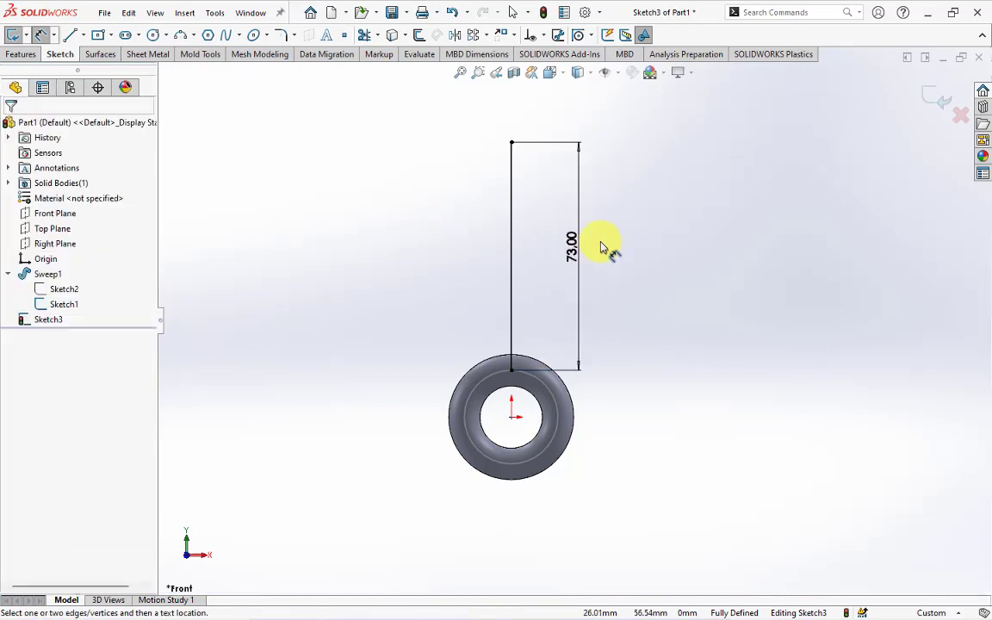
{"action": "left_click", "coordinate": [940, 98]}
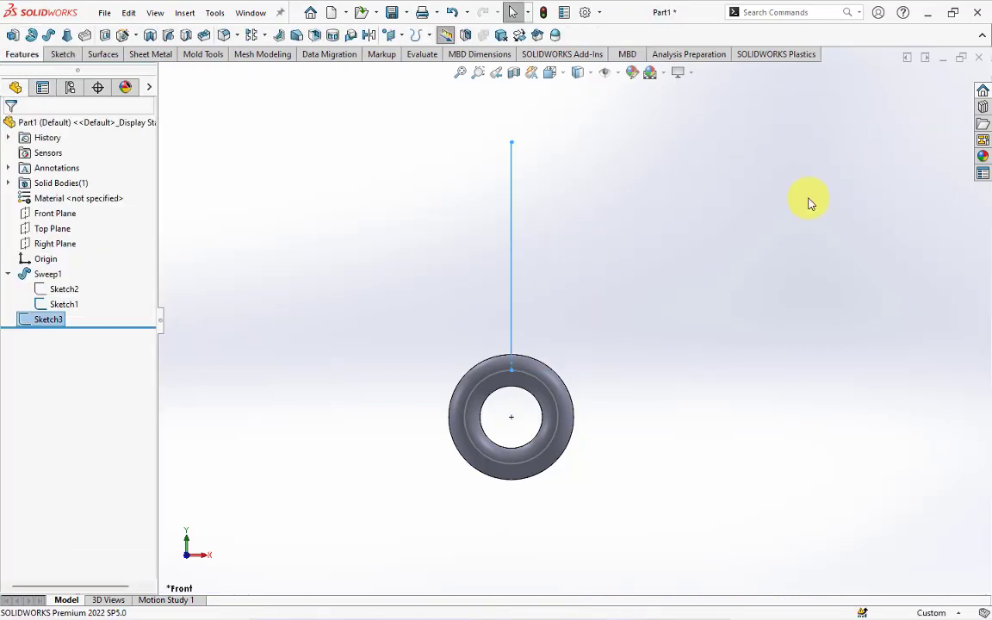
Sweep a 12.5 mm diameter circular profile along the 73 mm line to form the shank
{"action": "left_click", "coordinate": [49, 39]}
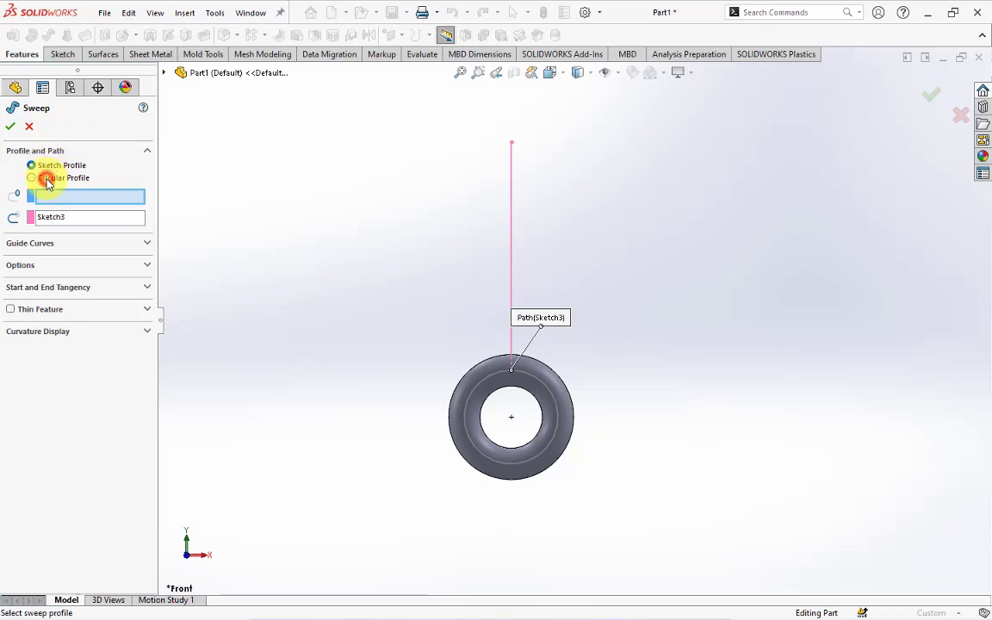
{"action": "left_click", "coordinate": [47, 179]}
{"action": "left_click", "coordinate": [102, 216]}
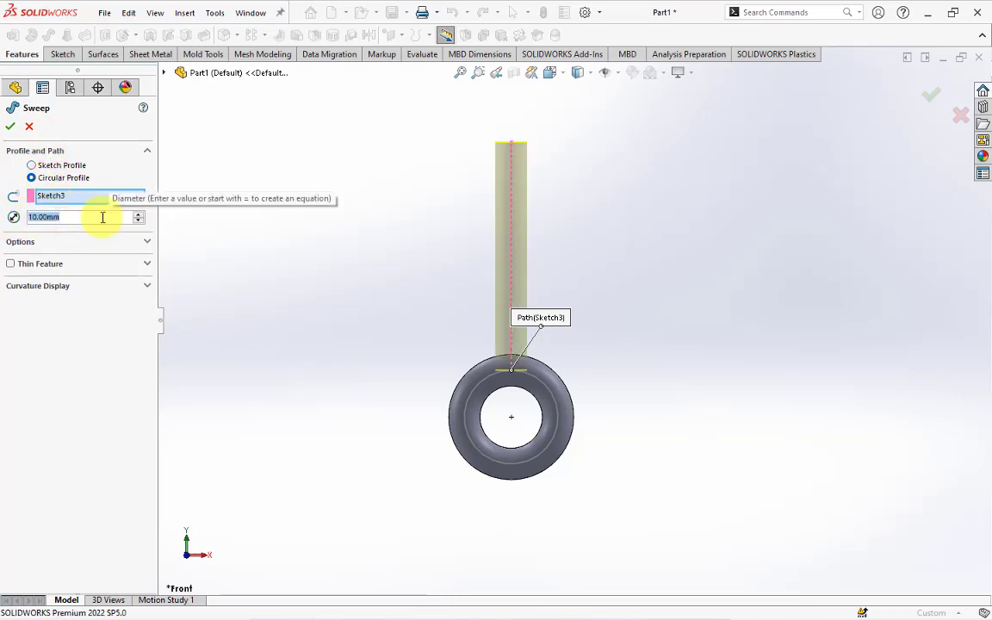
{"action": "type", "text": "12.5"}
{"action": "key", "text": "Return"}
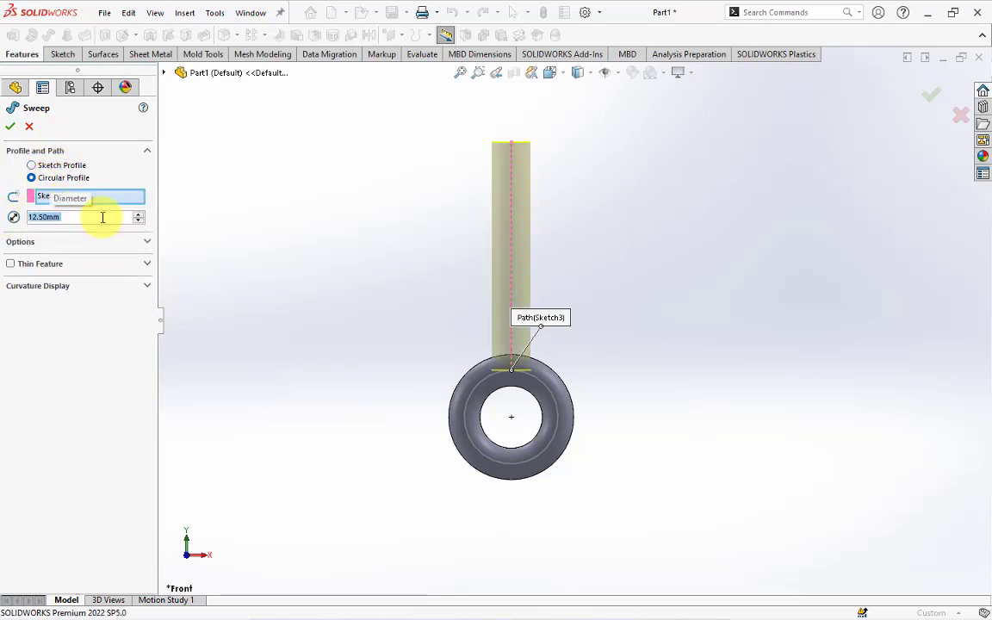
{"action": "mouse_move", "coordinate": [325, 303]}
{"action": "middle_mouse_down"}
{"action": "mouse_move", "coordinate": [384, 390]}
{"action": "mouse_move", "coordinate": [402, 472]}
{"action": "middle_mouse_up"}
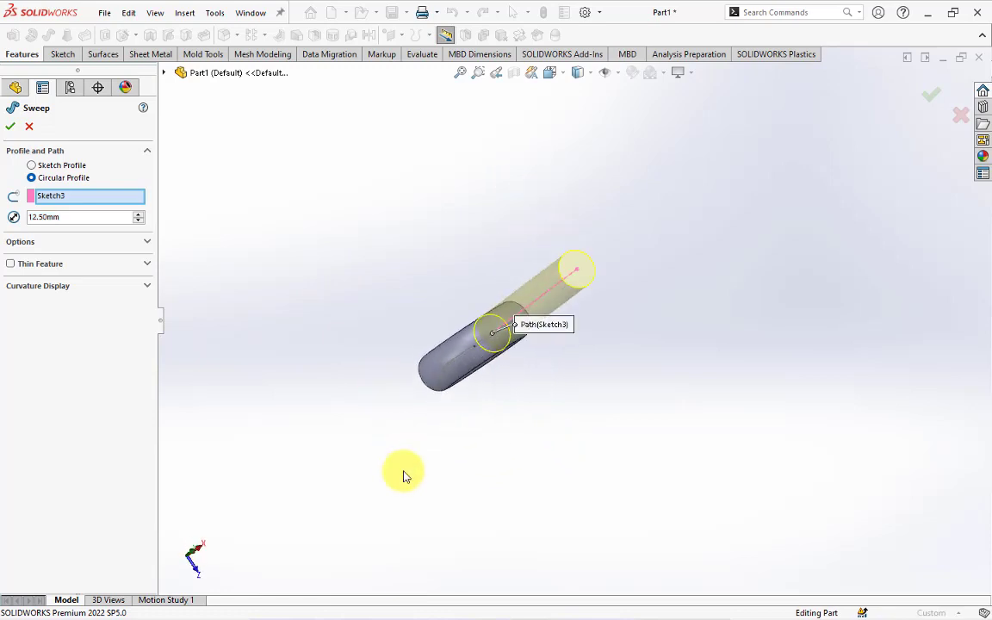
{"action": "left_click", "coordinate": [10, 129]}
{"action": "mouse_move", "coordinate": [276, 245]}
{"action": "middle_mouse_down"}
{"action": "mouse_move", "coordinate": [354, 305]}
{"action": "mouse_move", "coordinate": [334, 267]}
{"action": "middle_mouse_up"}
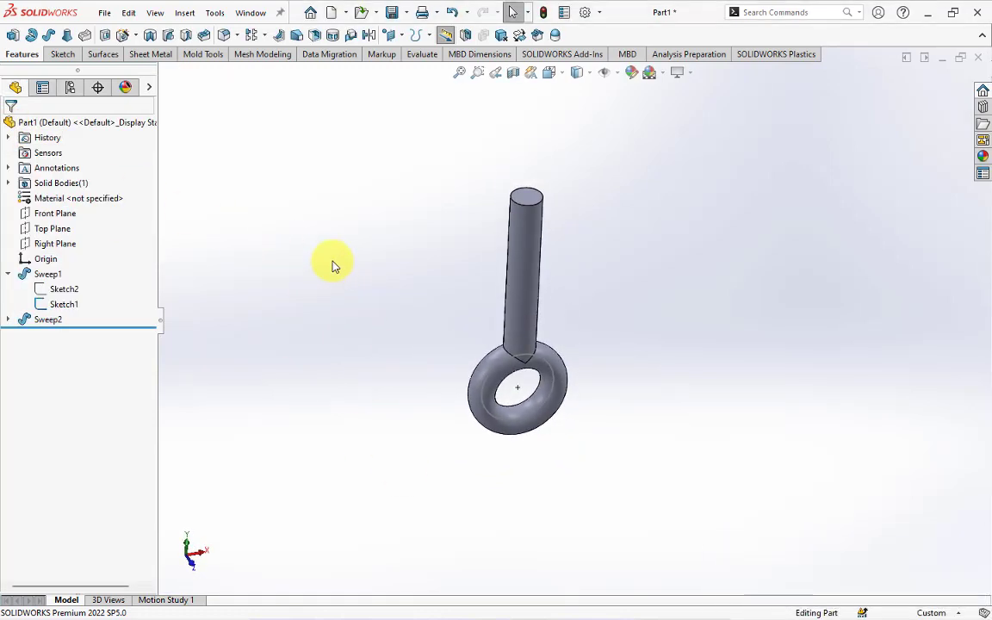
Create Plane1 offset 30 mm from the shank's top face and start Sketch10 on it
{"action": "left_click", "coordinate": [399, 35]}
{"action": "left_click", "coordinate": [408, 57]}
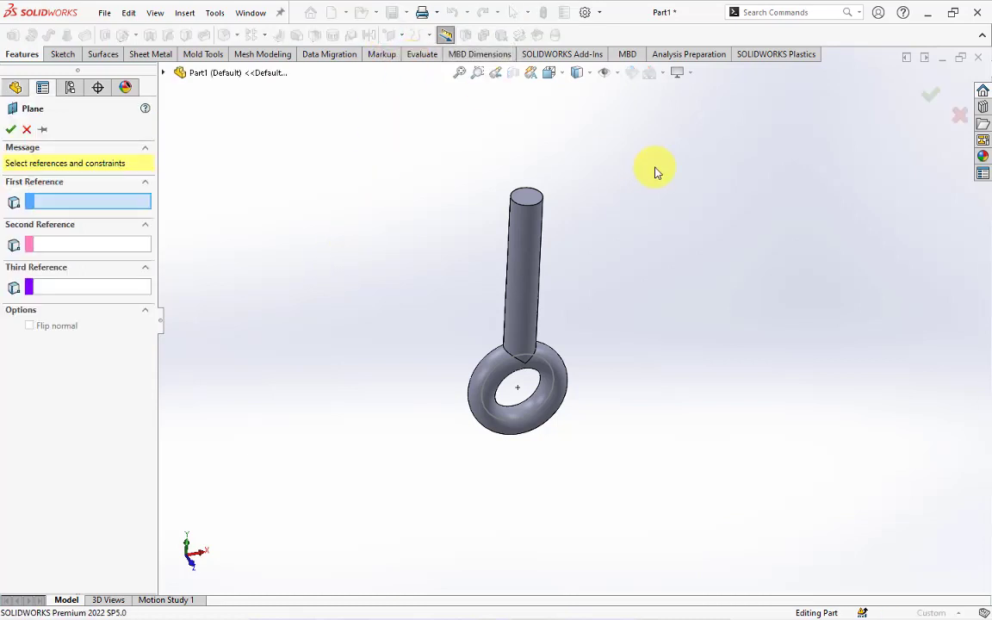
{"action": "left_click", "coordinate": [531, 199]}
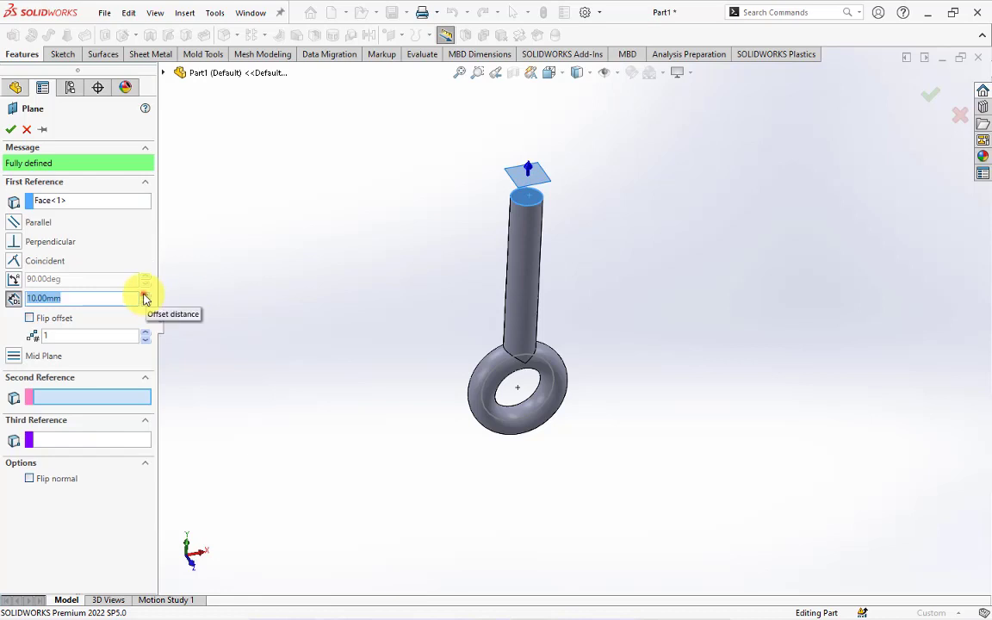
{"action": "left_click", "coordinate": [144, 294]}
{"action": "left_click", "coordinate": [144, 294]}
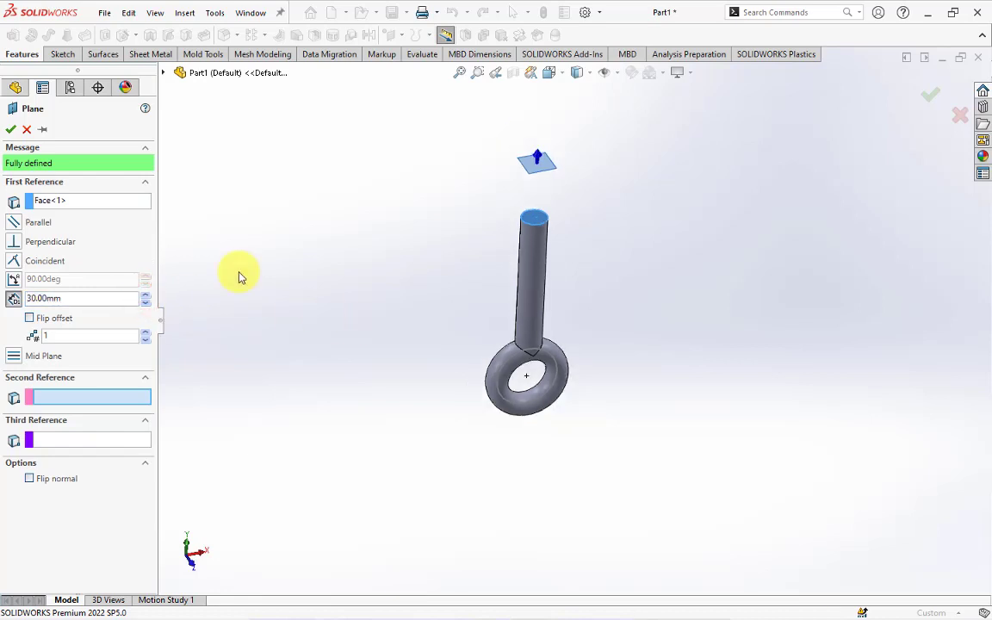
{"action": "left_click", "coordinate": [11, 130]}
{"action": "left_click", "coordinate": [26, 335]}
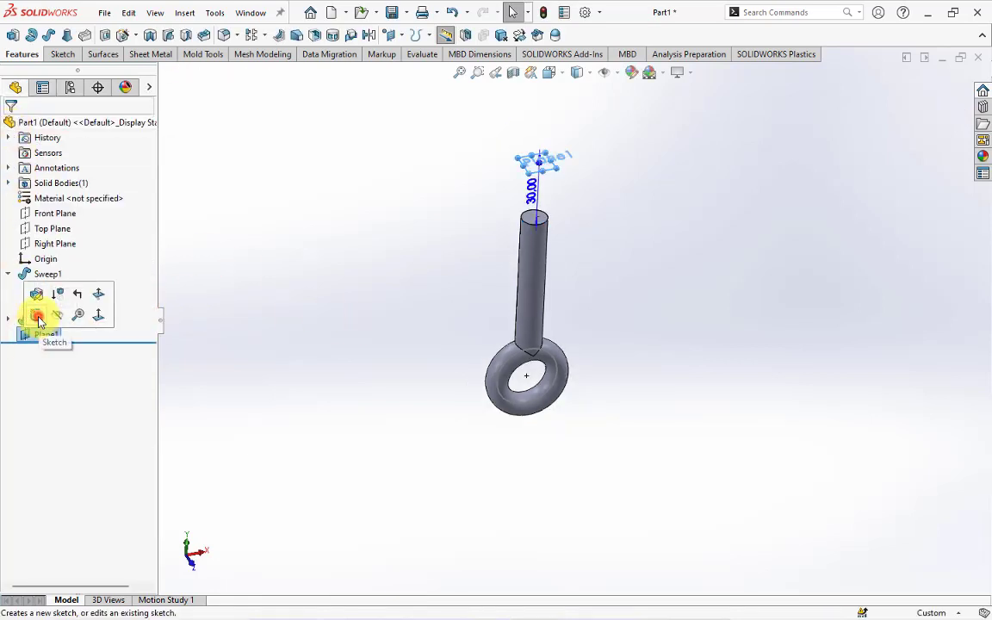
{"action": "left_click", "coordinate": [37, 317]}
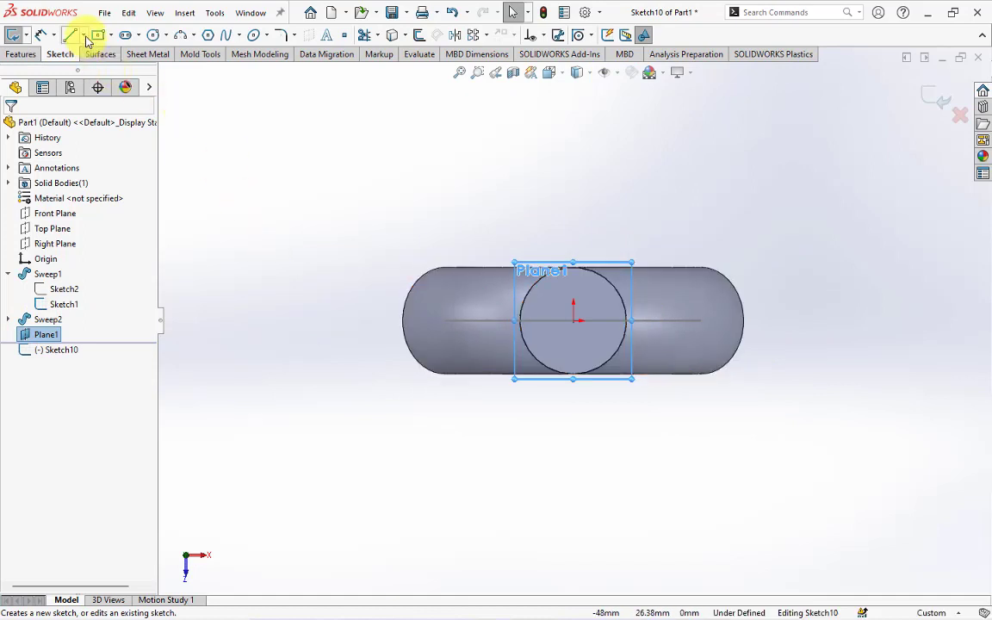
Draw a trial vertical centerline from the origin, then undo it
{"action": "left_click", "coordinate": [84, 36]}
{"action": "left_click", "coordinate": [101, 83]}
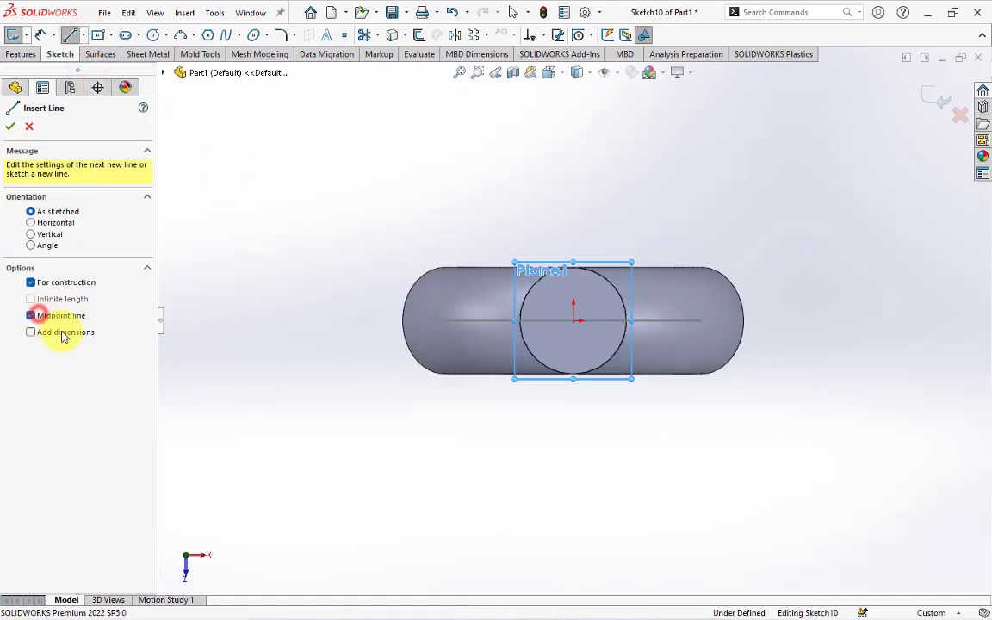
{"action": "scroll", "coordinate": [585, 306], "scroll_direction": "down", "scroll_amount": 3}
{"action": "left_click", "coordinate": [560, 333]}
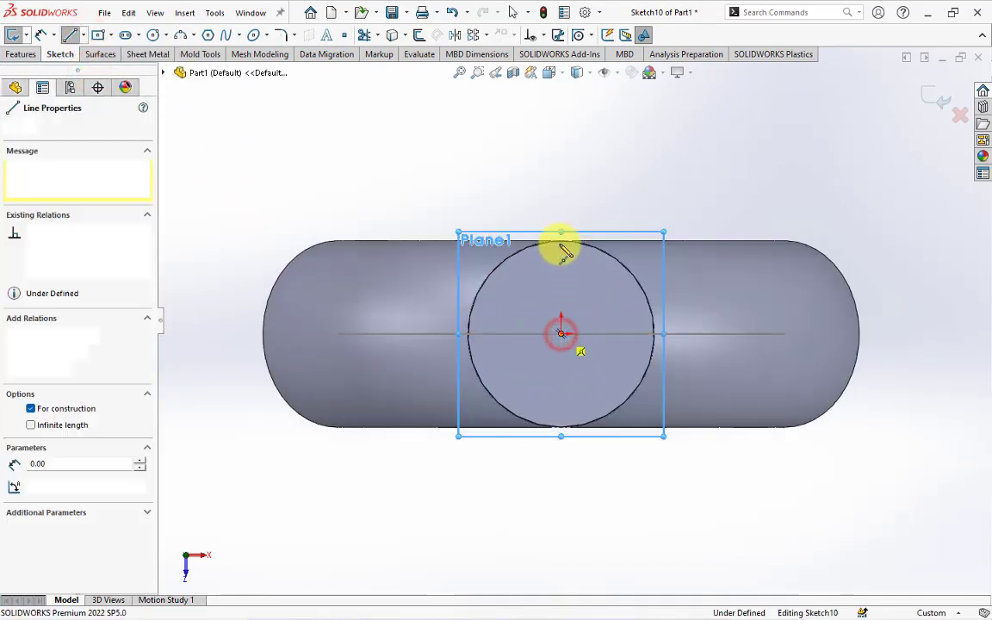
{"action": "left_click", "coordinate": [561, 201]}
{"action": "right_click", "coordinate": [585, 191]}
{"action": "left_click", "coordinate": [611, 199]}
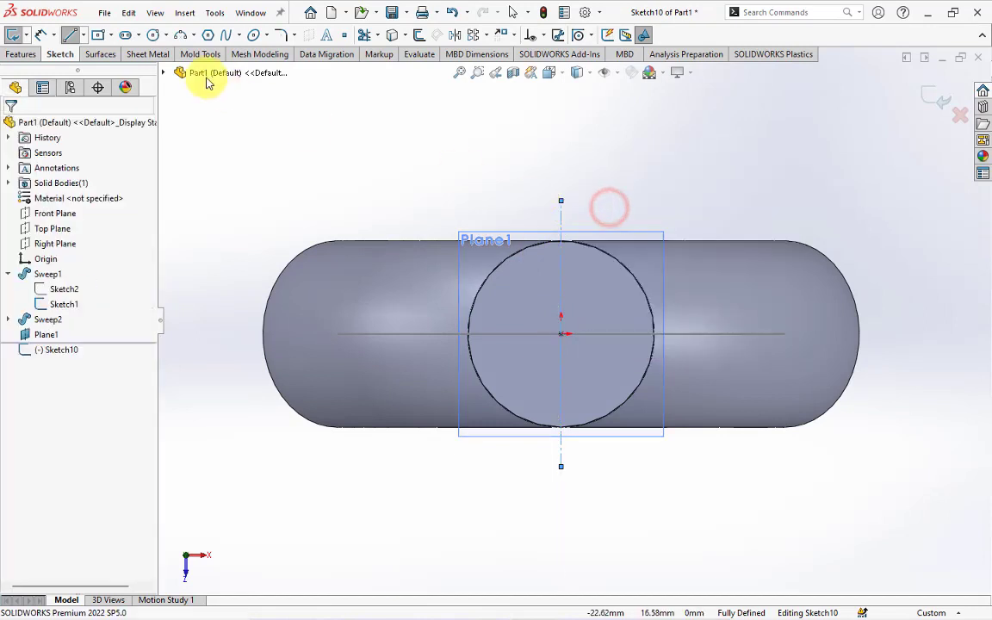
{"action": "left_click", "coordinate": [83, 35]}
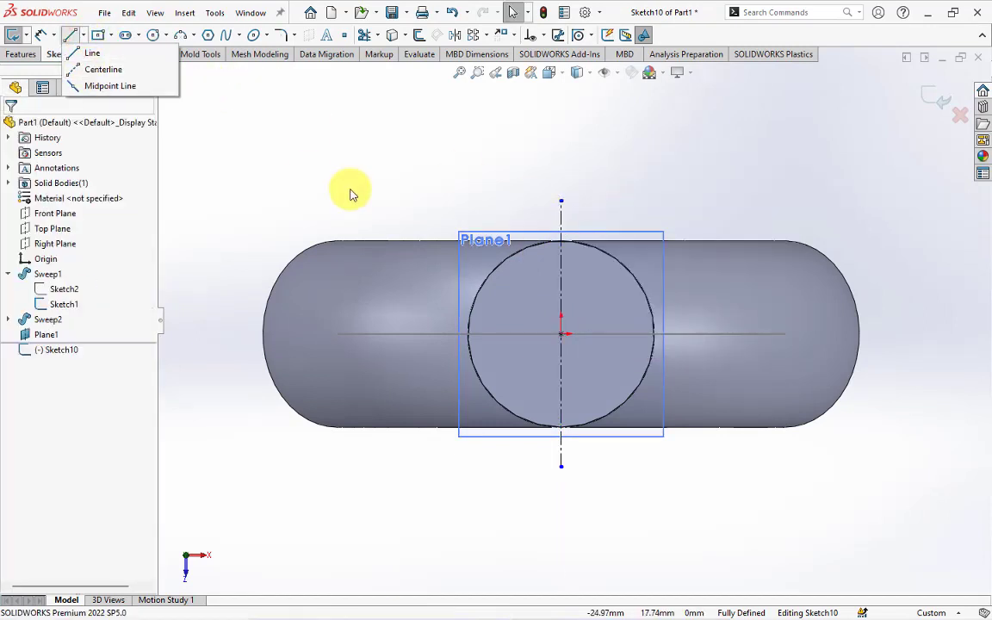
{"action": "left_click", "coordinate": [371, 181]}
{"action": "left_click", "coordinate": [452, 12]}
Draw midpoint centerlines through the origin, one vertical and one horizontal
{"action": "left_click", "coordinate": [84, 37]}
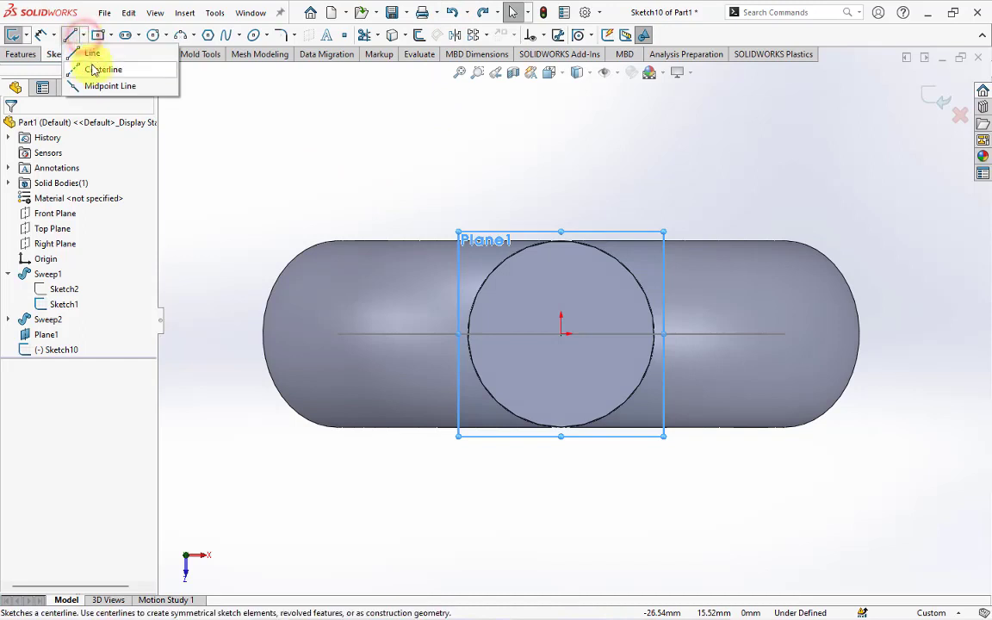
{"action": "left_click", "coordinate": [90, 66]}
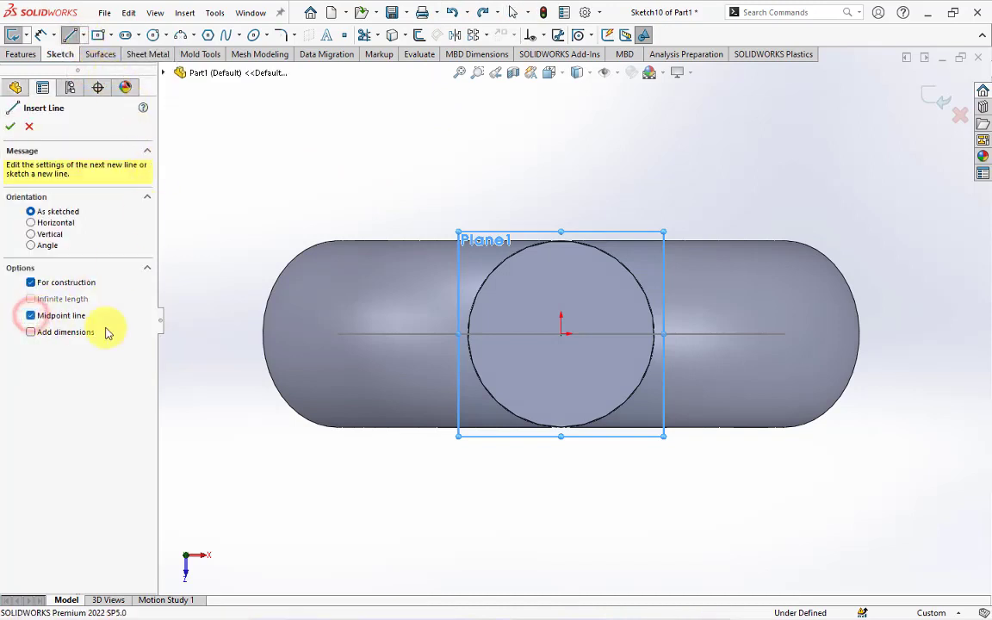
{"action": "left_click", "coordinate": [560, 335]}
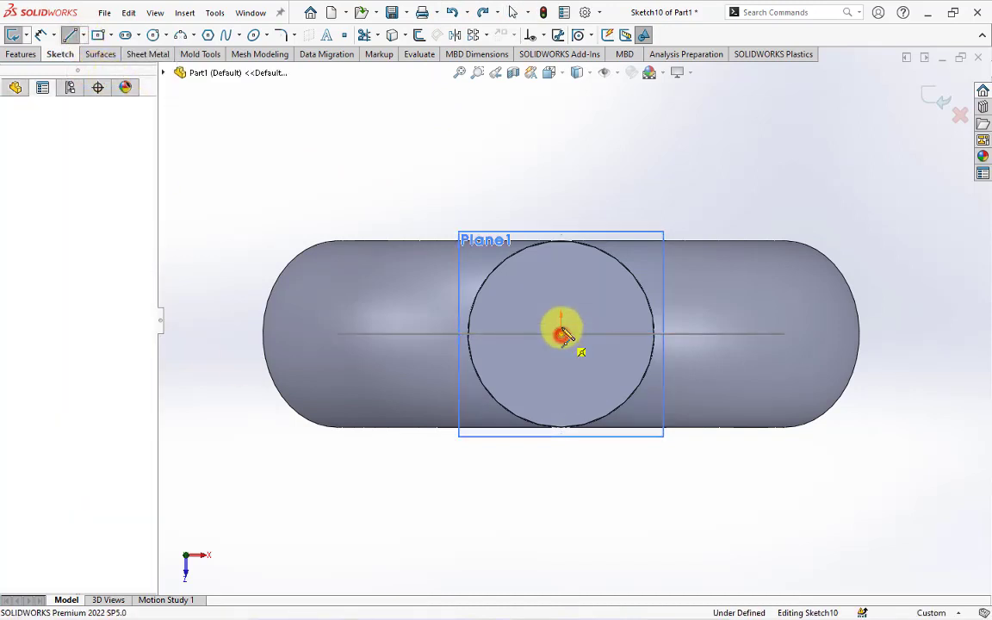
{"action": "left_click", "coordinate": [560, 194]}
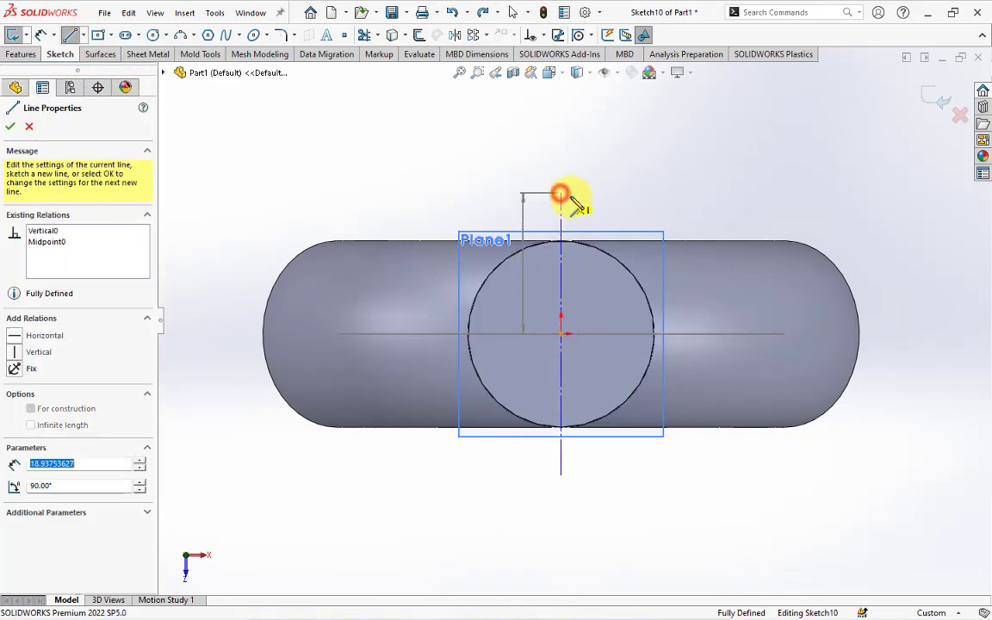
{"action": "left_click", "coordinate": [561, 334]}
{"action": "scroll", "coordinate": [686, 372], "scroll_direction": "up", "scroll_amount": 2}
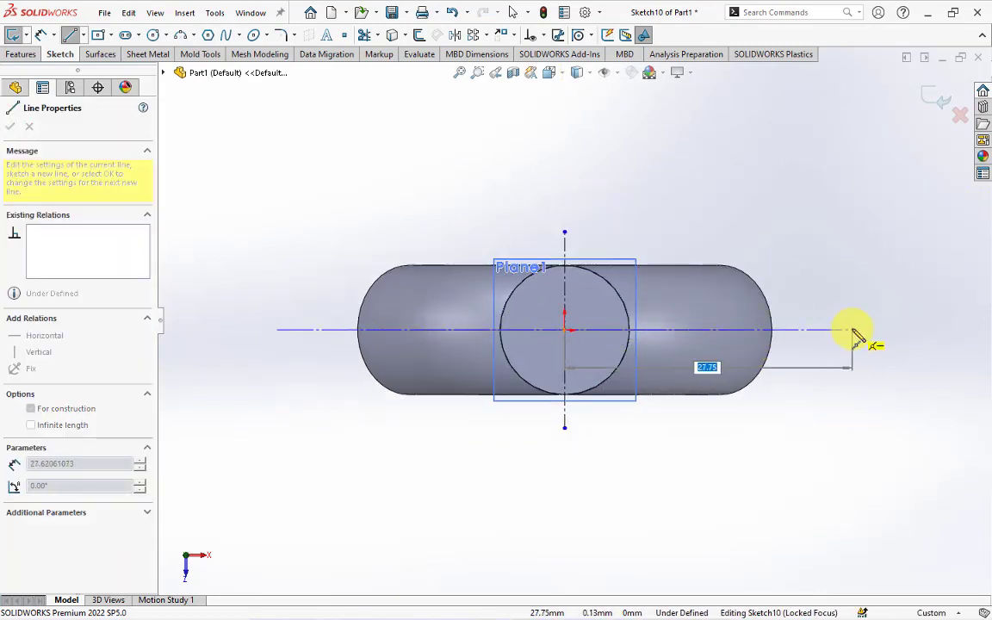
{"action": "left_click", "coordinate": [895, 330]}
{"action": "right_click", "coordinate": [901, 332]}
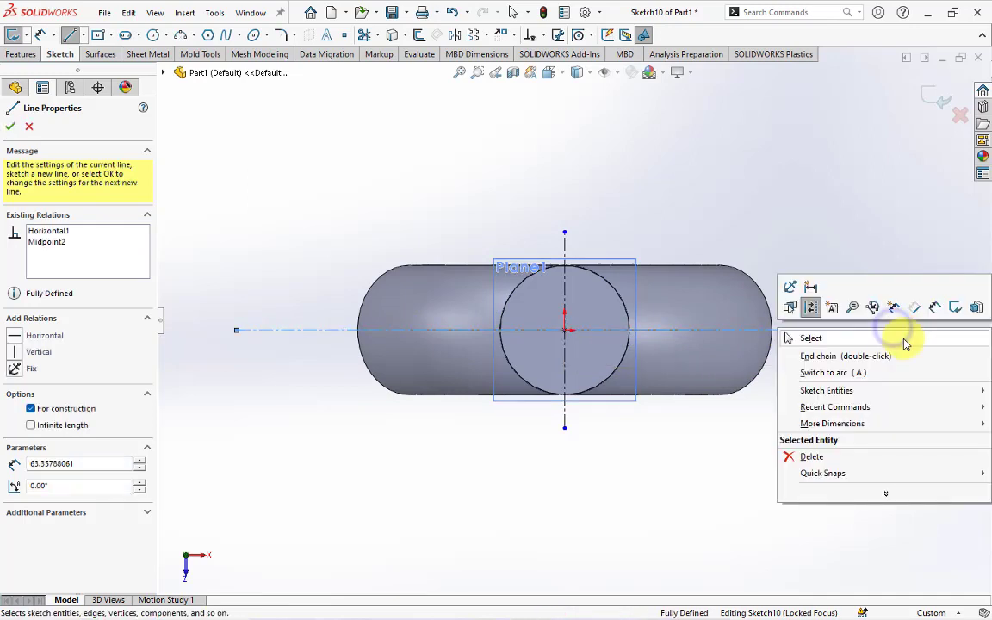
{"action": "left_click", "coordinate": [903, 336]}
{"action": "scroll", "coordinate": [904, 341], "scroll_direction": "up", "scroll_amount": 2}
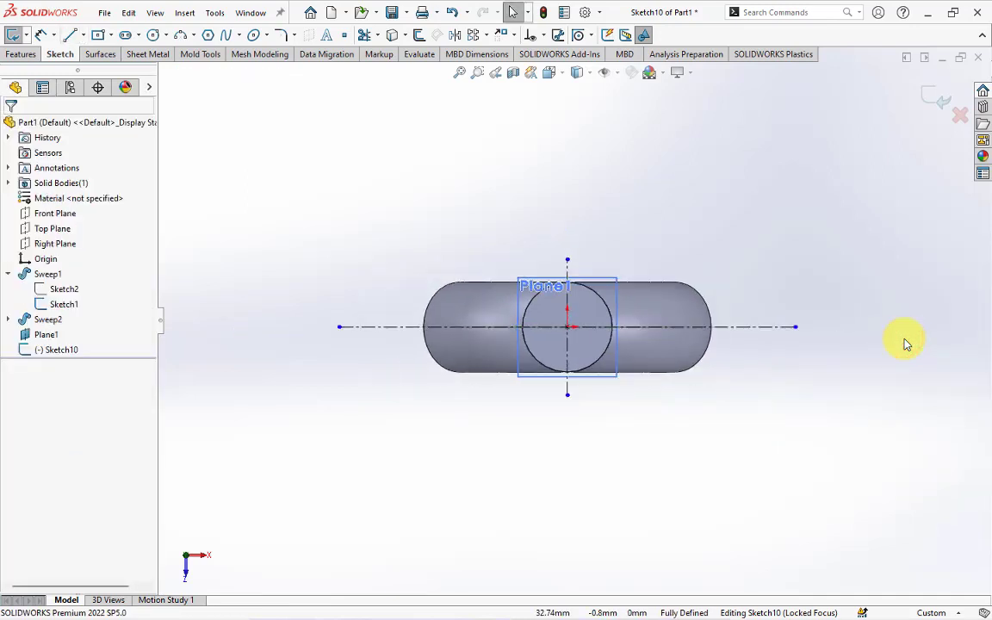
{"action": "left_click", "coordinate": [568, 244]}
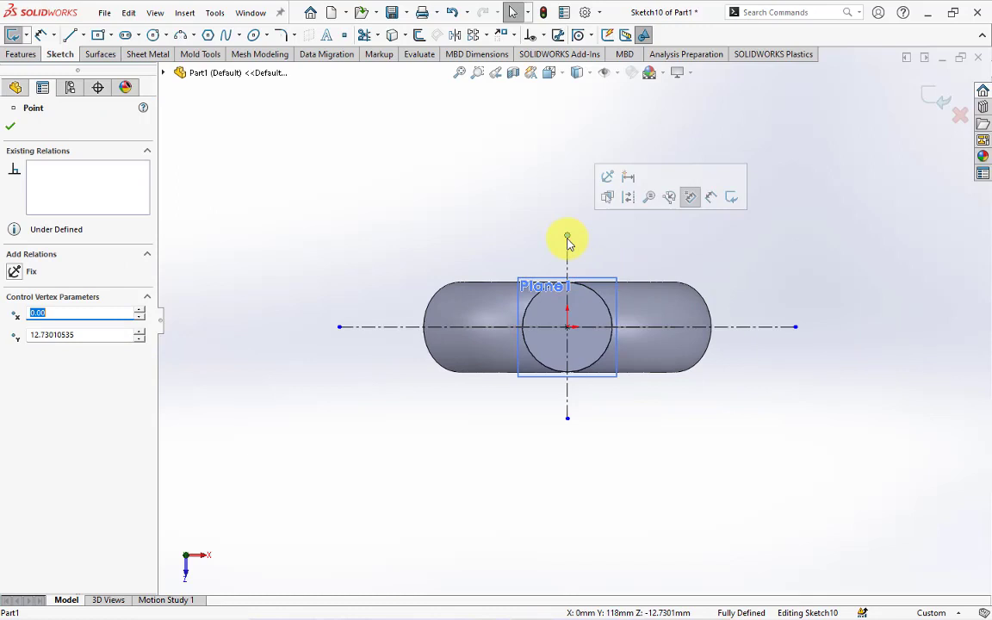
{"action": "left_click", "coordinate": [68, 38]}
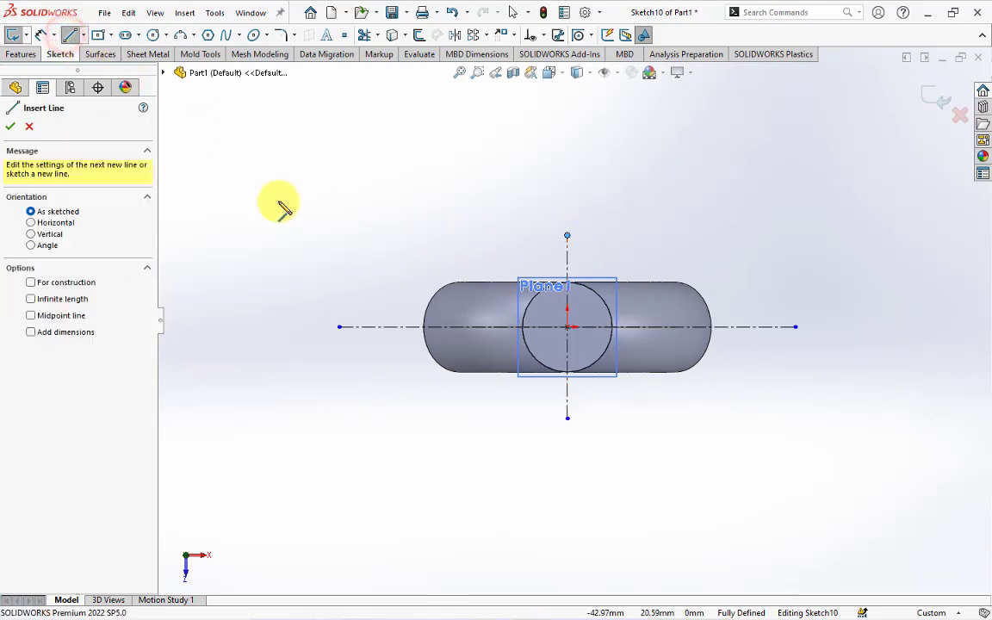
Draw a closed diamond outline through the four centerline endpoints
{"action": "left_click", "coordinate": [340, 326]}
{"action": "left_click", "coordinate": [567, 238]}
{"action": "left_click", "coordinate": [793, 326]}
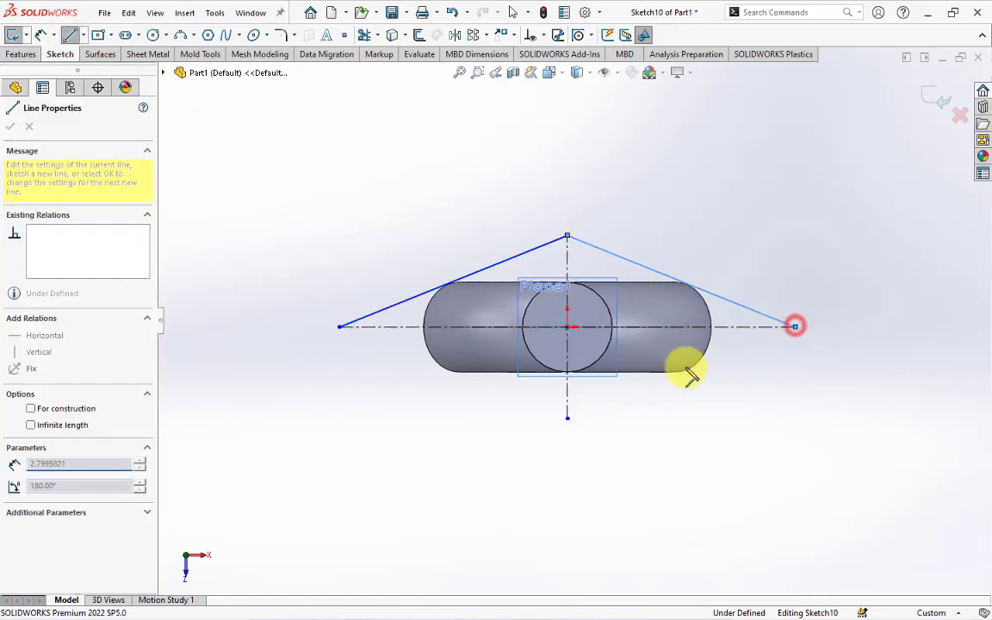
{"action": "left_click", "coordinate": [566, 418]}
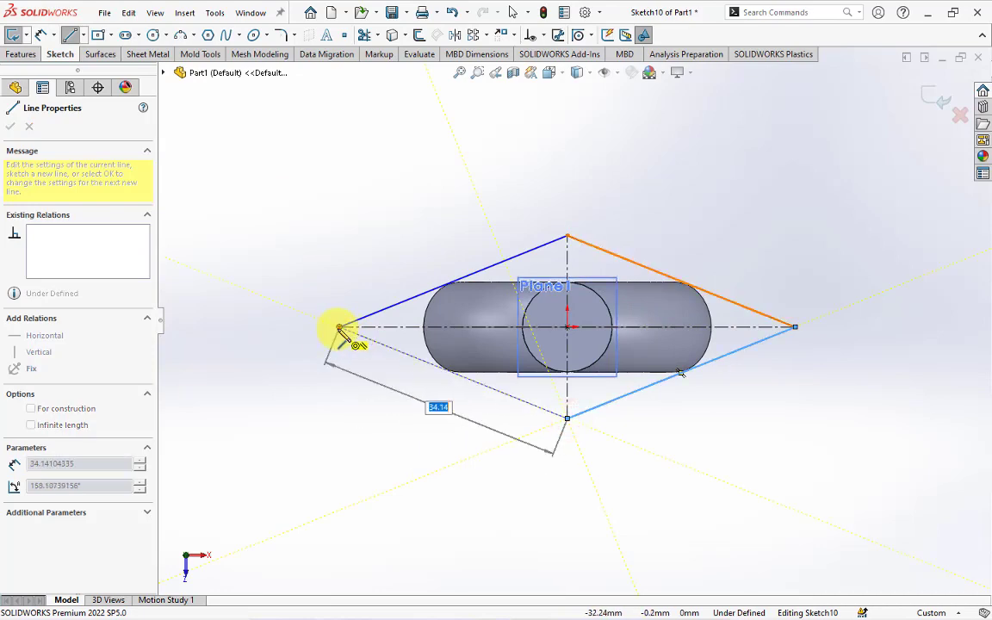
{"action": "left_click", "coordinate": [340, 326]}
{"action": "left_click", "coordinate": [40, 35]}
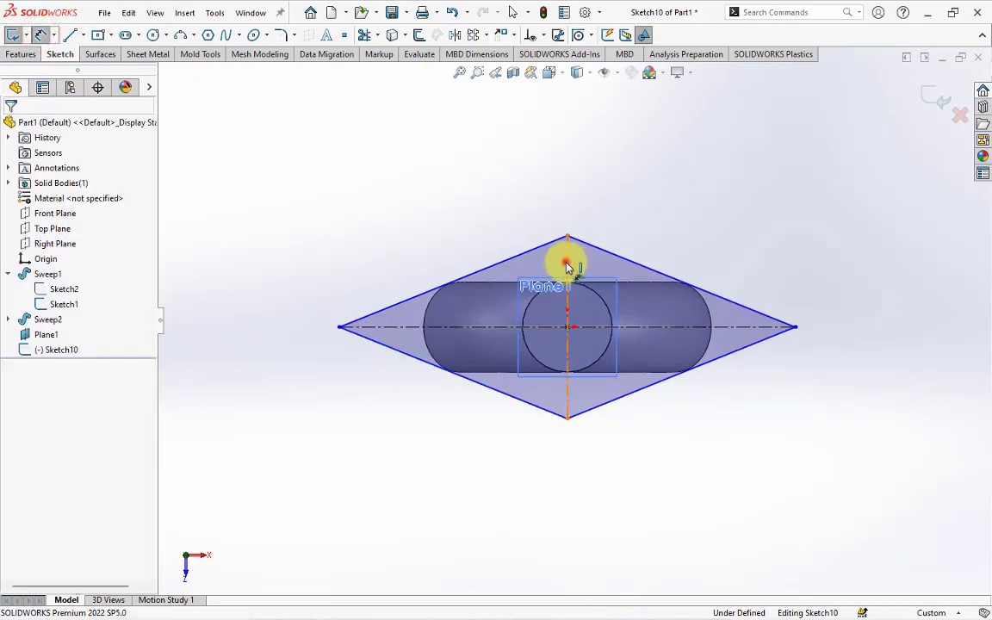
Dimension the vertical centerline to set the diamond height to 20 mm
{"action": "left_click", "coordinate": [567, 267]}
{"action": "left_click", "coordinate": [838, 328]}
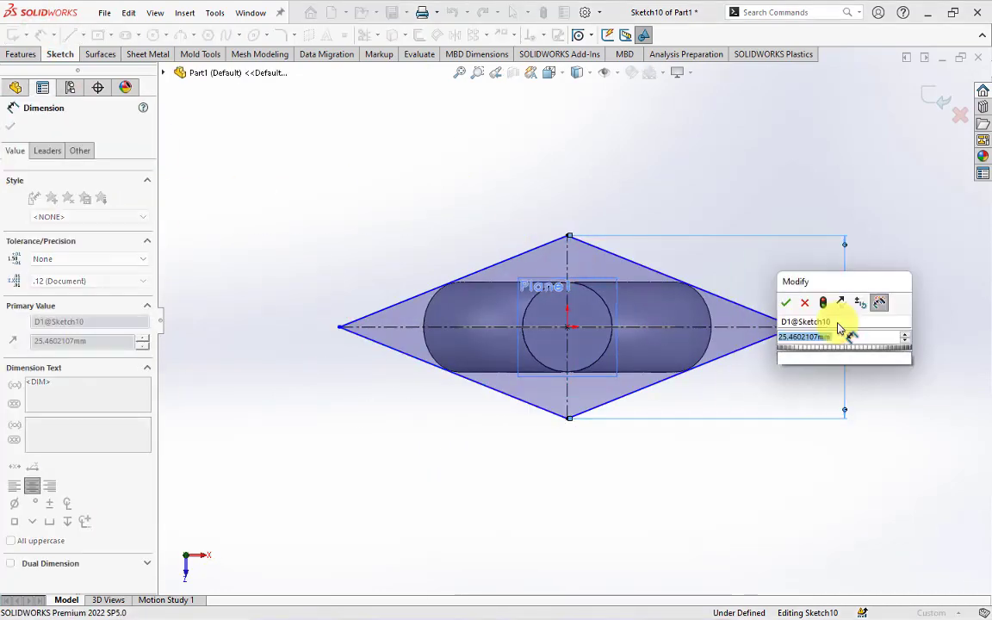
{"action": "left_click", "coordinate": [786, 303]}
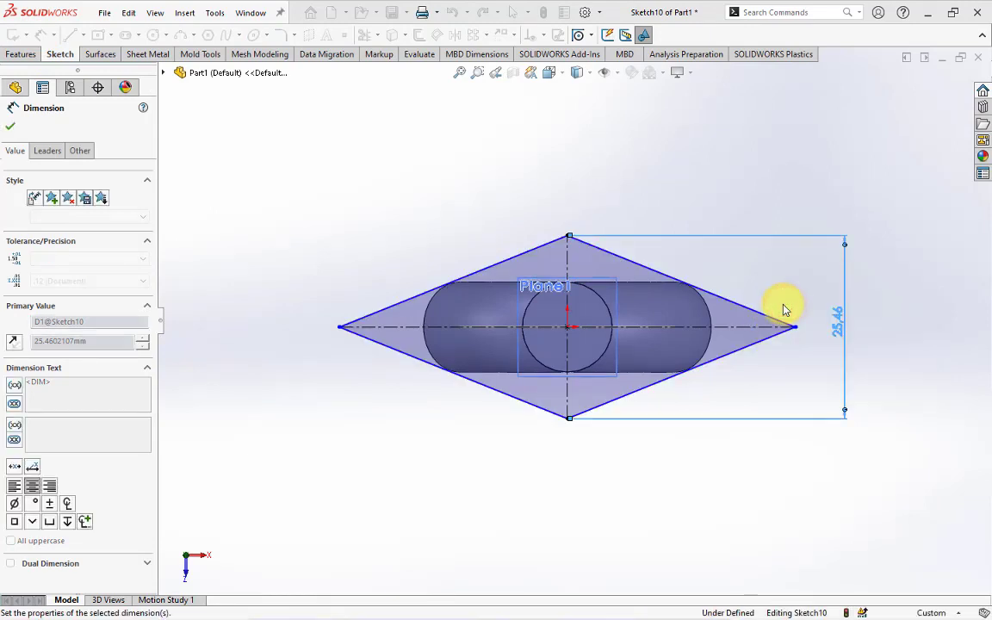
{"action": "left_click", "coordinate": [702, 219]}
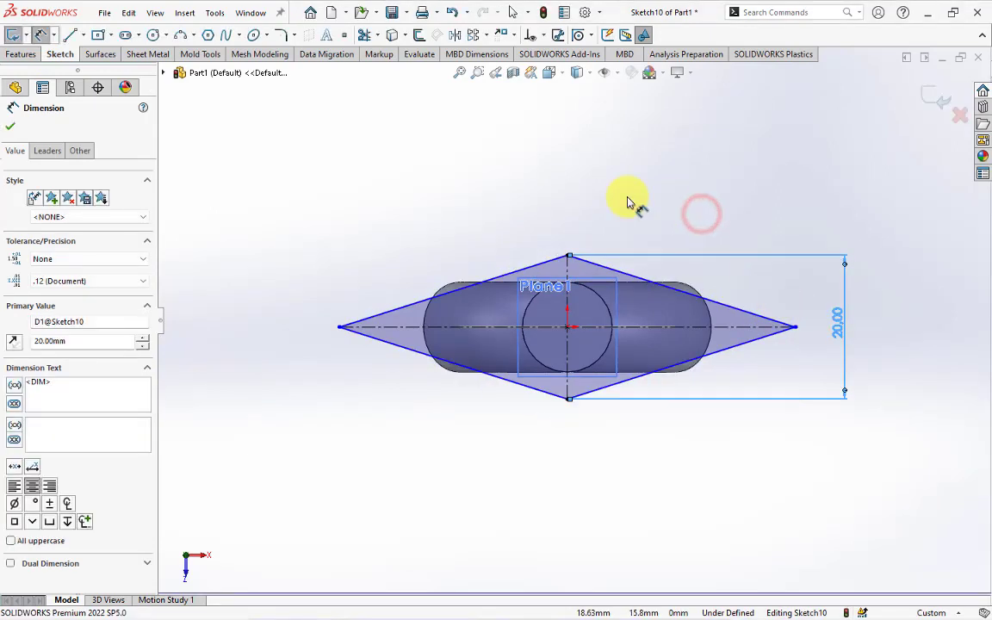
Round the diamond's left and right tips with R1 sketch fillets
{"action": "left_click", "coordinate": [280, 35]}
{"action": "type", "text": "1"}
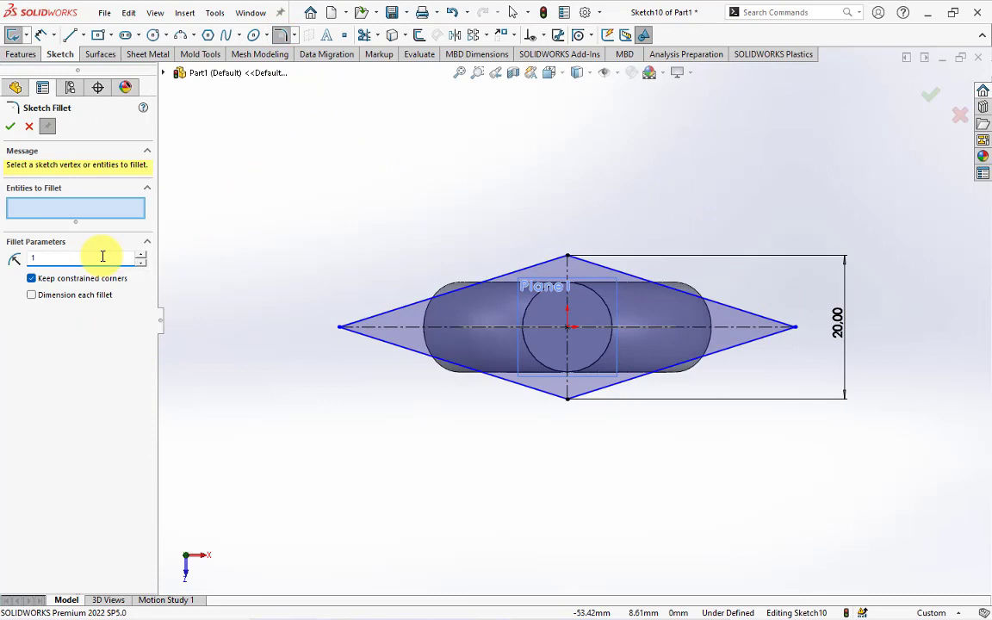
{"action": "left_click", "coordinate": [338, 331]}
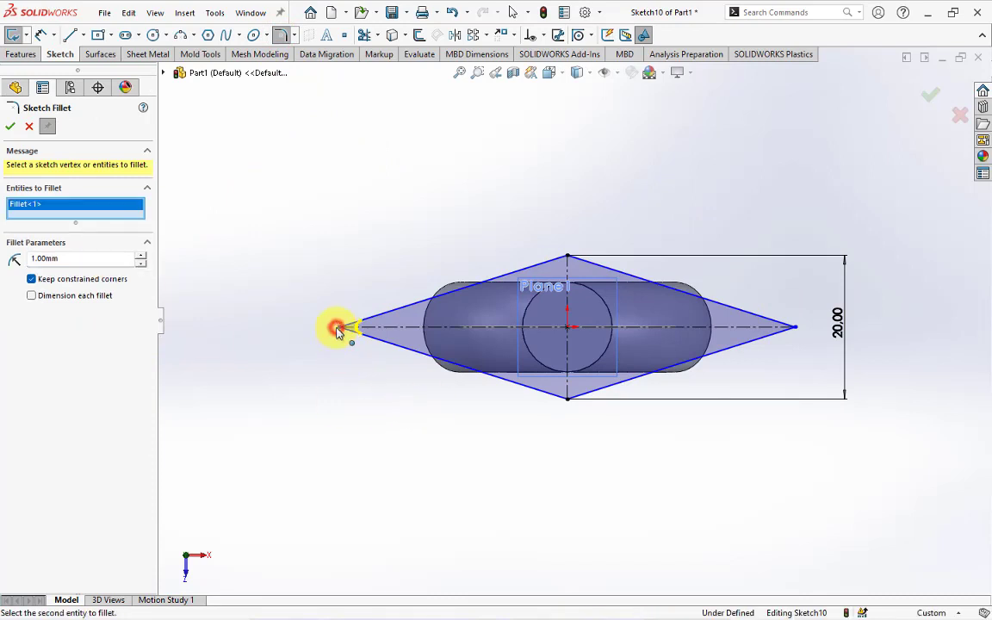
{"action": "left_click", "coordinate": [793, 331]}
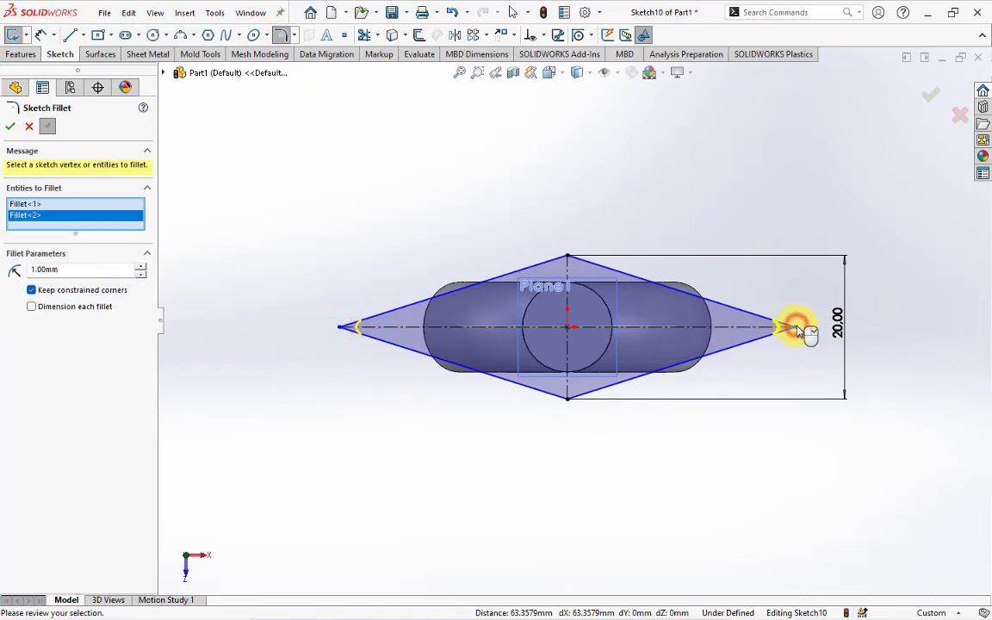
{"action": "left_click", "coordinate": [8, 128]}
{"action": "left_click", "coordinate": [41, 35]}
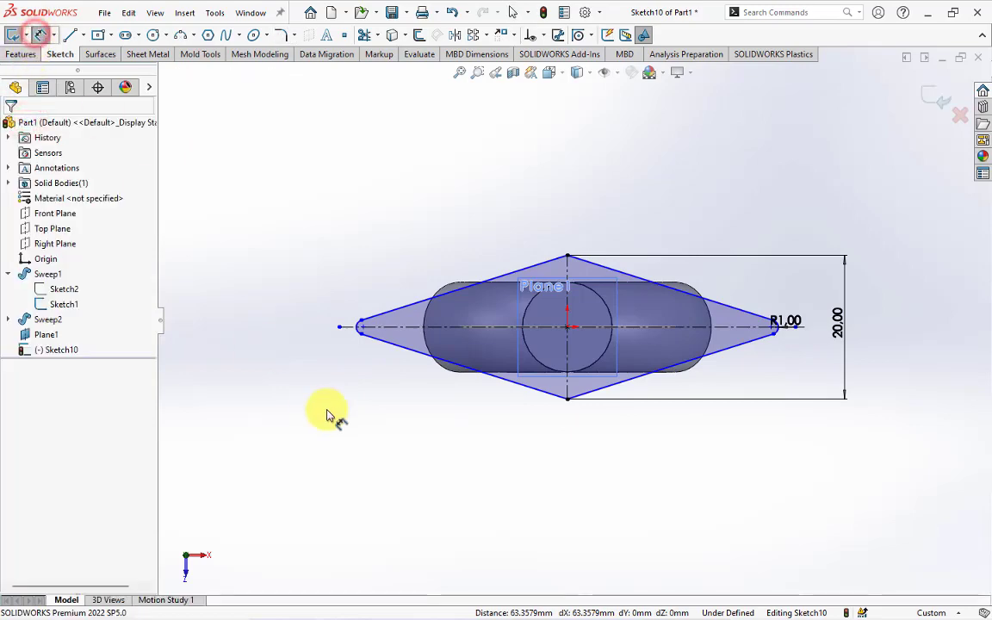
Dimension the tip-to-tip length to 50 mm using the Max arc condition
{"action": "scroll", "coordinate": [340, 335], "scroll_direction": "up", "scroll_amount": 3}
{"action": "left_click", "coordinate": [364, 330]}
{"action": "scroll", "coordinate": [594, 327], "scroll_direction": "down", "scroll_amount": 3}
{"action": "scroll", "coordinate": [764, 325], "scroll_direction": "up", "scroll_amount": 3}
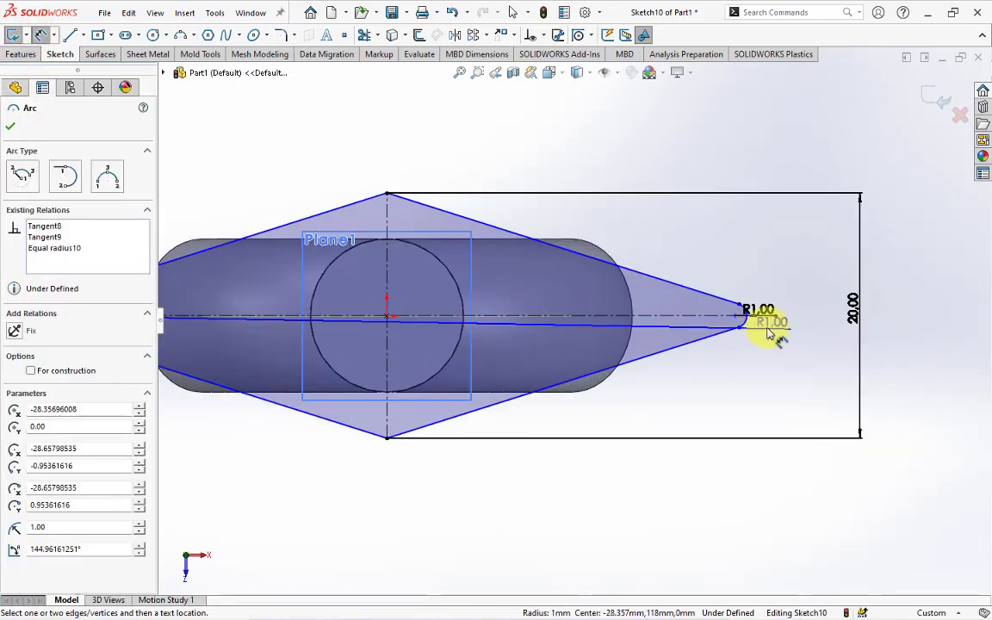
{"action": "scroll", "coordinate": [561, 281], "scroll_direction": "down", "scroll_amount": 3}
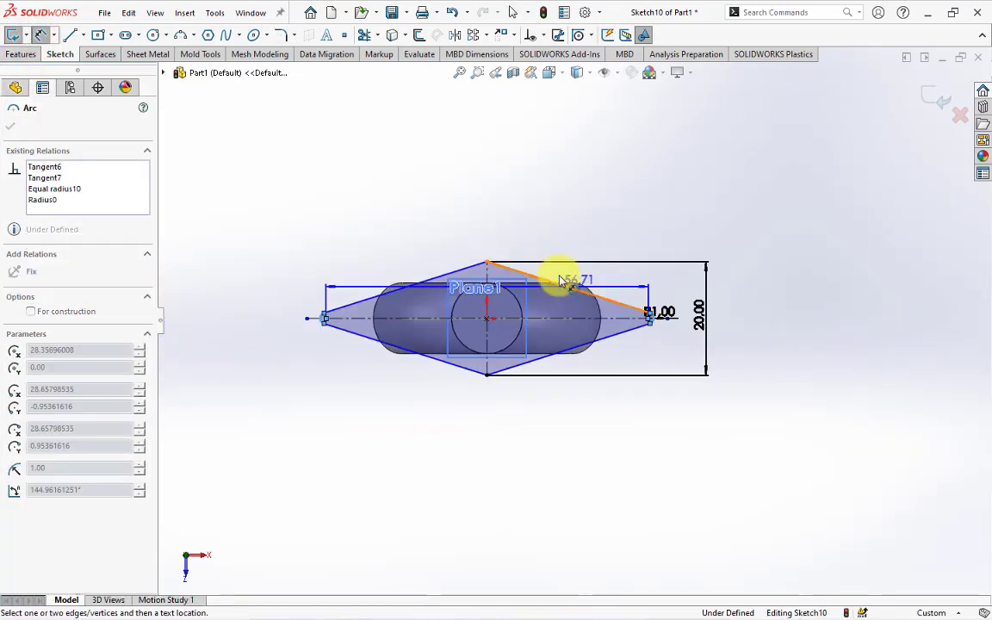
{"action": "left_click", "coordinate": [492, 222]}
{"action": "left_click", "coordinate": [432, 207]}
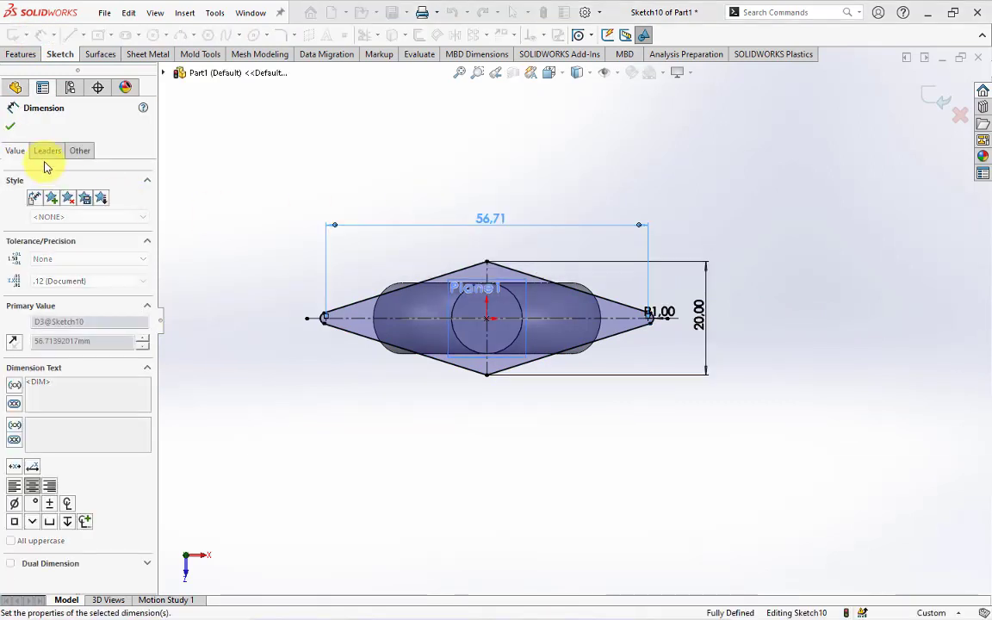
{"action": "left_click", "coordinate": [47, 151]}
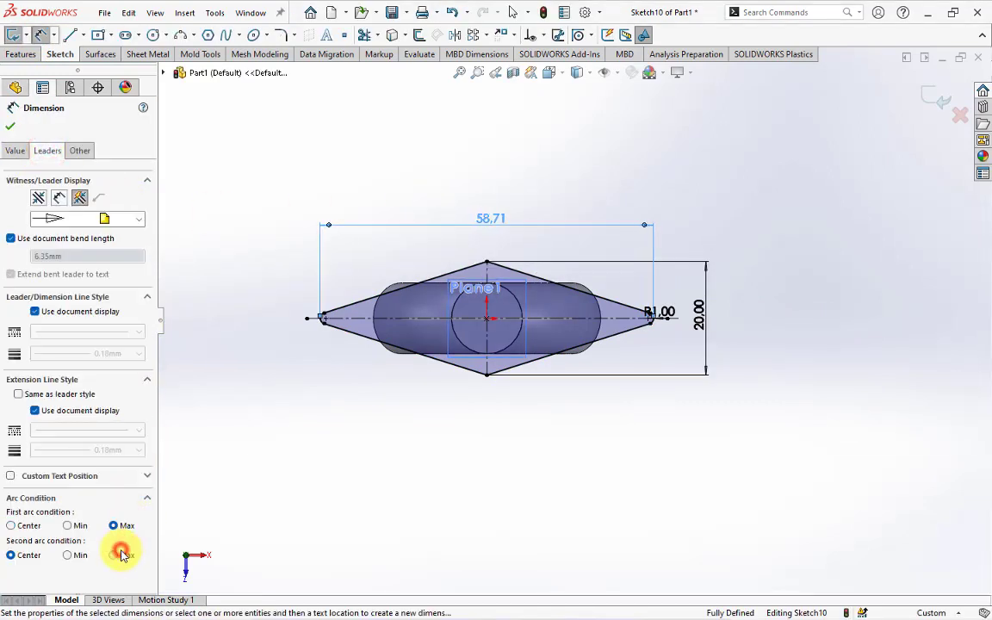
{"action": "left_click", "coordinate": [114, 555]}
{"action": "double_click", "coordinate": [489, 218]}
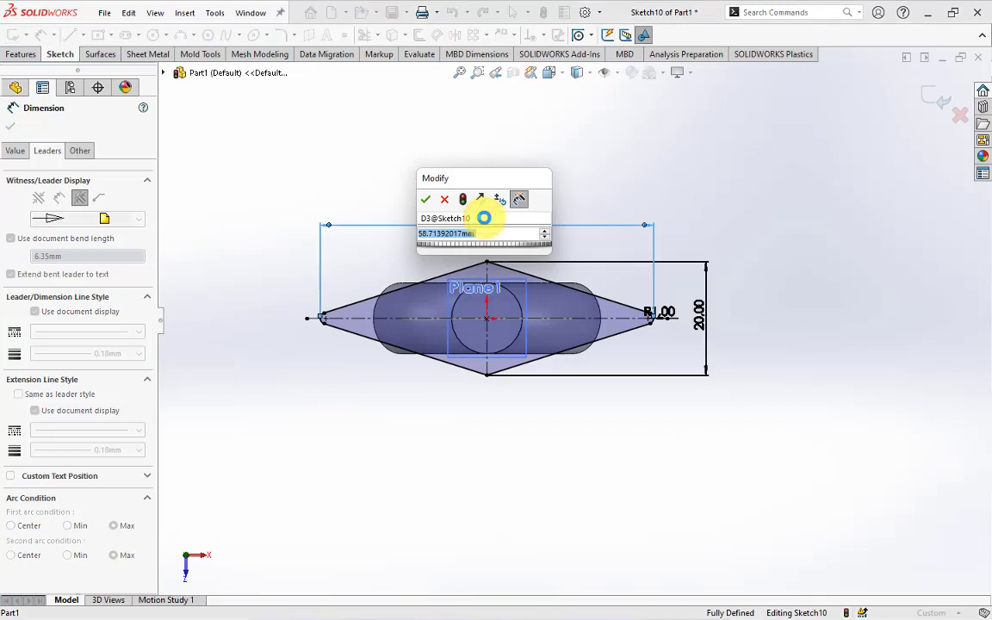
{"action": "type", "text": "50"}
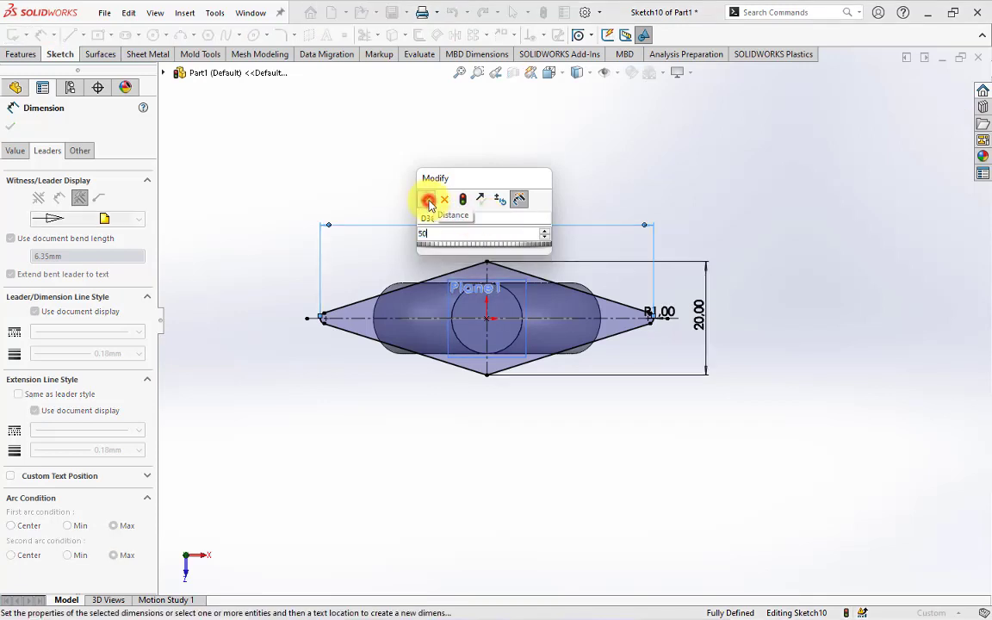
{"action": "left_click", "coordinate": [429, 203]}
{"action": "key", "text": "Escape"}
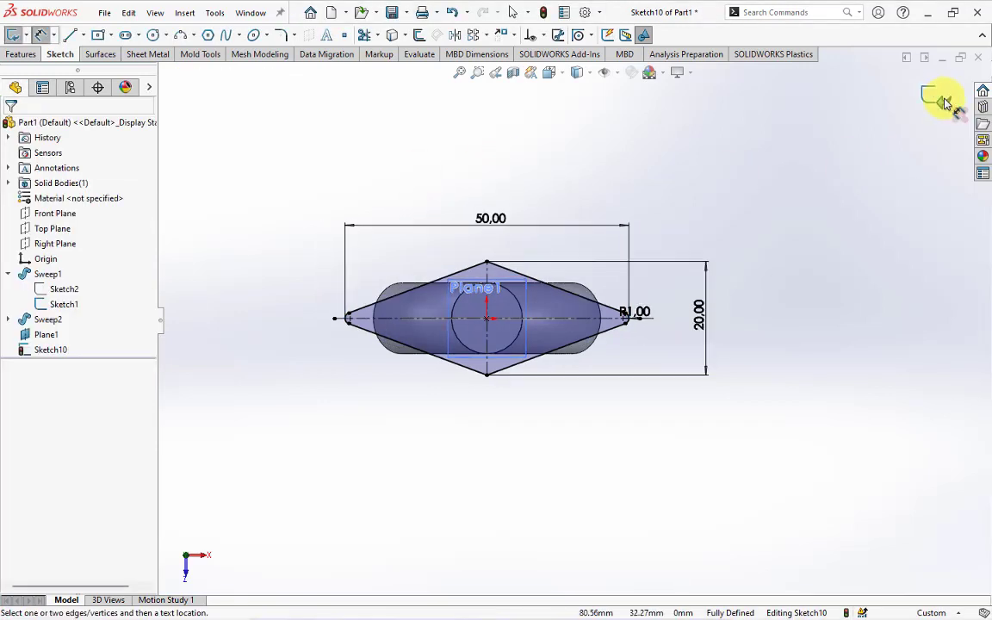
Exit the sketch and loft from diamond Sketch10 to the shank's top face
{"action": "left_click", "coordinate": [940, 100]}
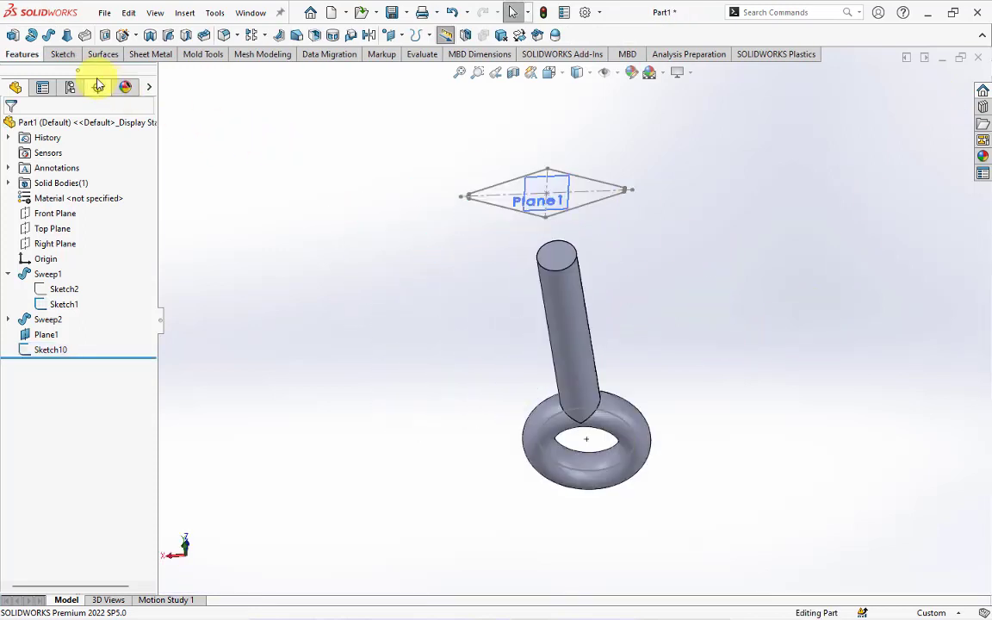
{"action": "left_click", "coordinate": [67, 37]}
{"action": "scroll", "coordinate": [551, 245], "scroll_direction": "down", "scroll_amount": 5}
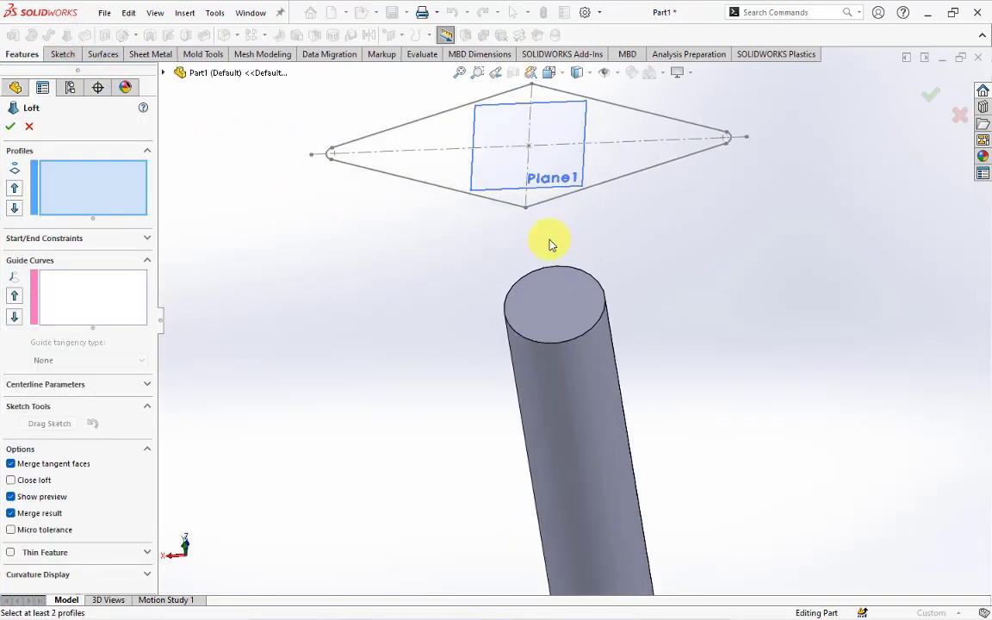
{"action": "left_click", "coordinate": [532, 212]}
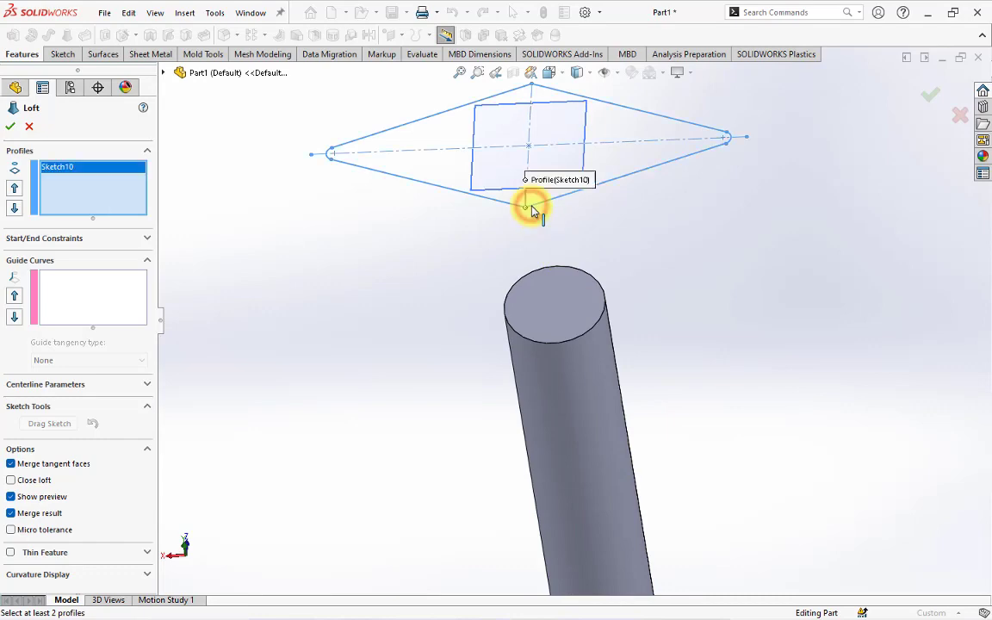
{"action": "left_click", "coordinate": [555, 336]}
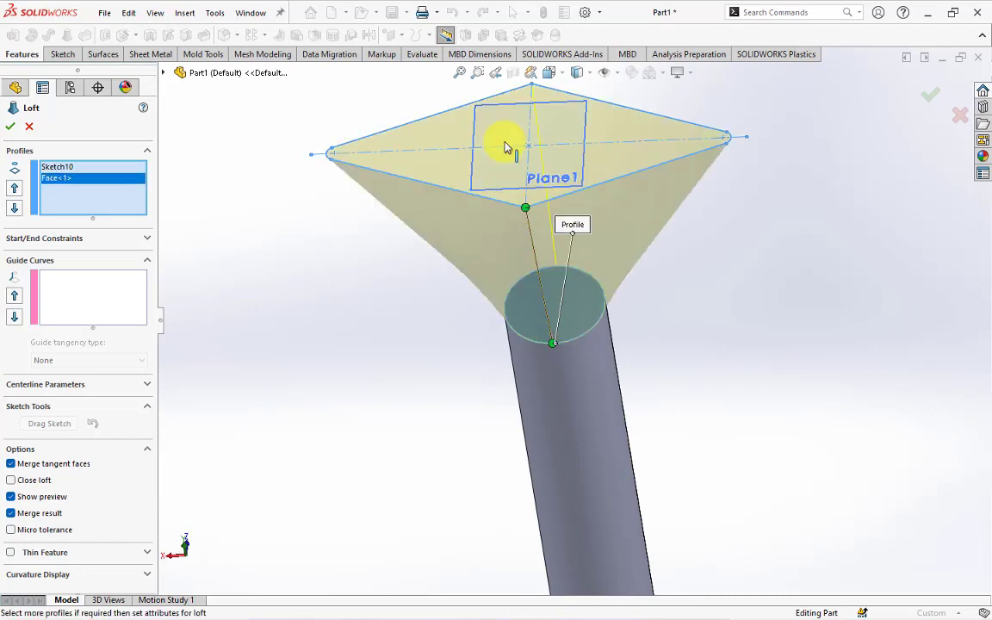
Check the loft preview from the front and at an angle, then accept Loft2
{"action": "left_click", "coordinate": [552, 78]}
{"action": "left_click", "coordinate": [498, 272]}
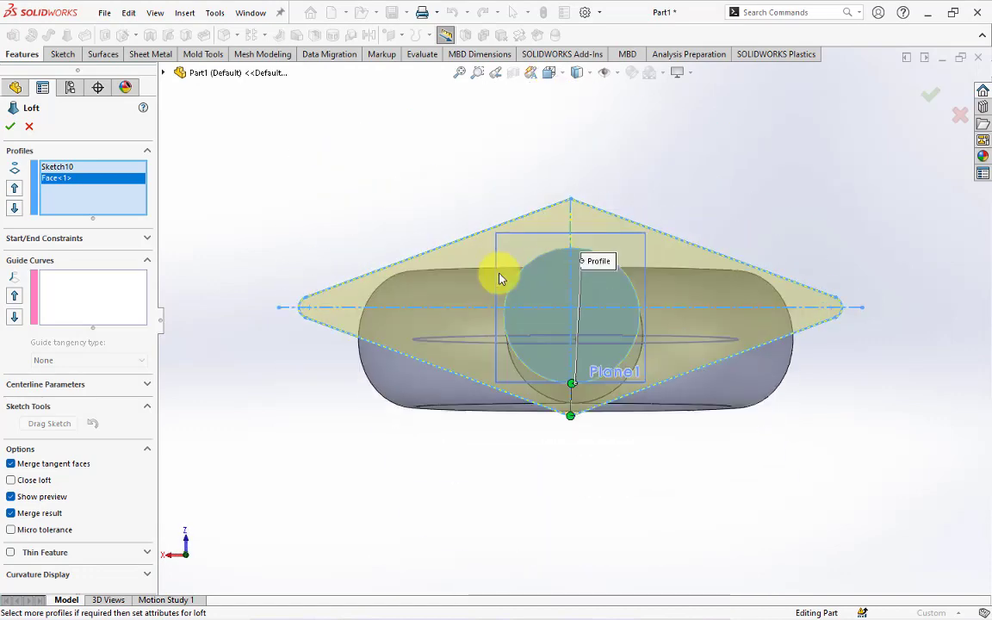
{"action": "scroll", "coordinate": [576, 388], "scroll_direction": "down", "scroll_amount": 2}
{"action": "scroll", "coordinate": [584, 364], "scroll_direction": "down", "scroll_amount": 5}
{"action": "scroll", "coordinate": [566, 354], "scroll_direction": "up", "scroll_amount": 6}
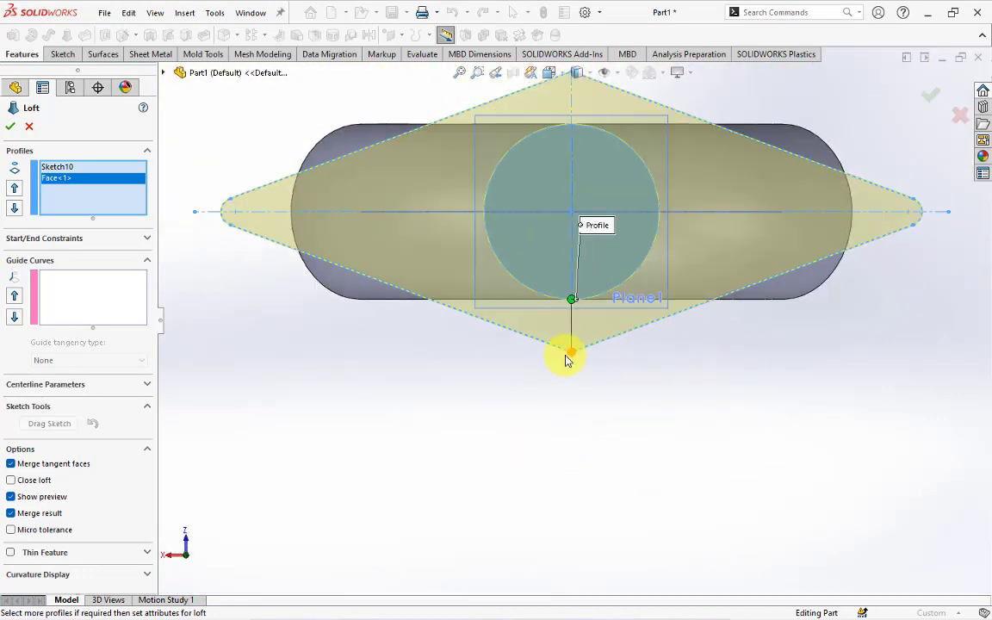
{"action": "scroll", "coordinate": [430, 342], "scroll_direction": "up", "scroll_amount": 3}
{"action": "middle_click_drag", "start_coordinate": [427, 321], "coordinate": [443, 292]}
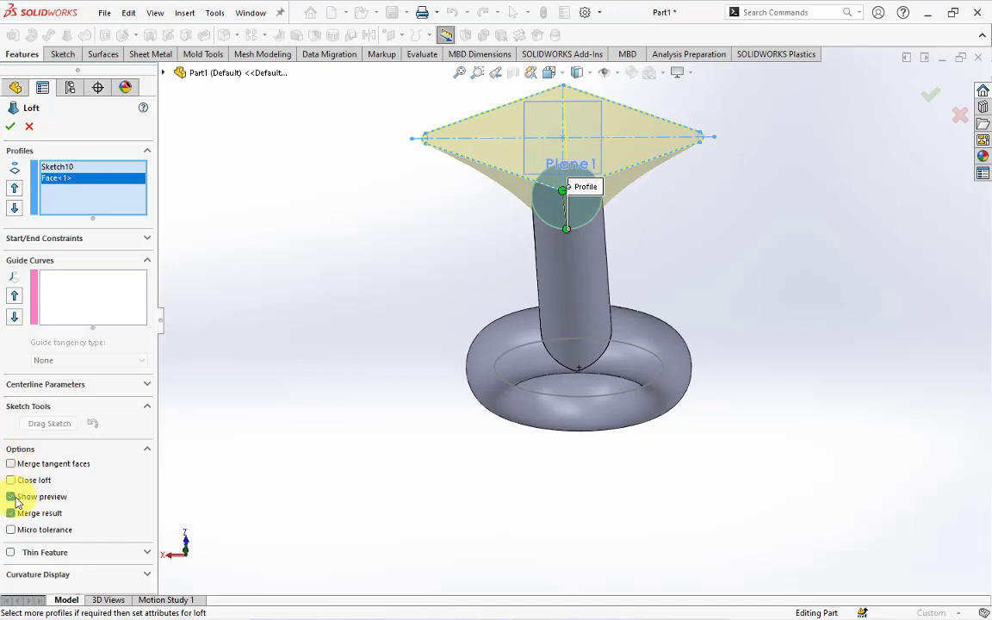
{"action": "left_click", "coordinate": [10, 128]}
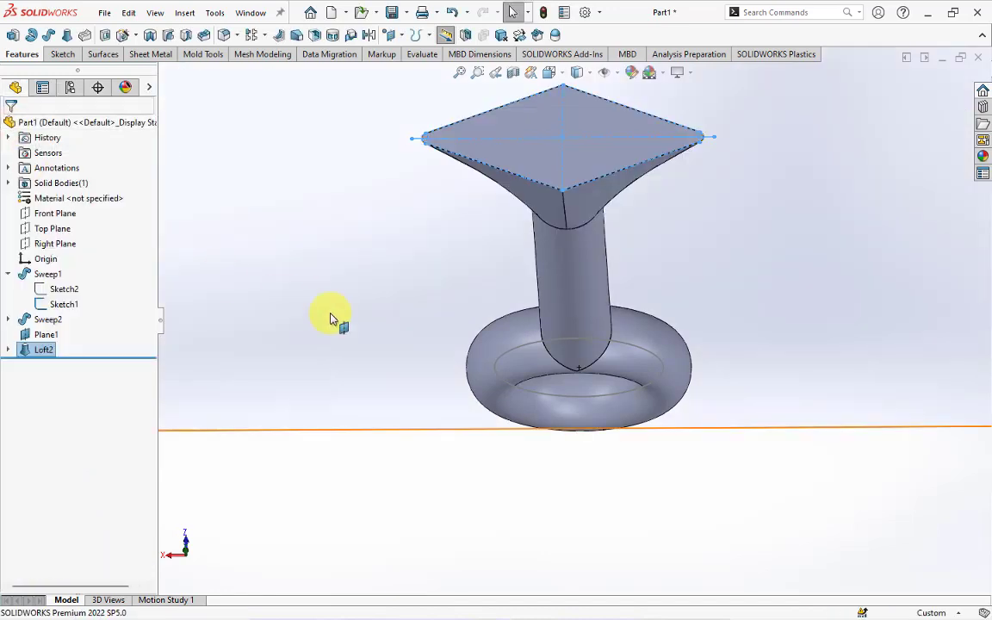
{"action": "scroll", "coordinate": [430, 484], "scroll_direction": "up", "scroll_amount": 5}
{"action": "mouse_move", "coordinate": [461, 484]}
{"action": "middle_mouse_down"}
{"action": "mouse_move", "coordinate": [453, 313]}
{"action": "mouse_move", "coordinate": [436, 393]}
{"action": "middle_mouse_up"}
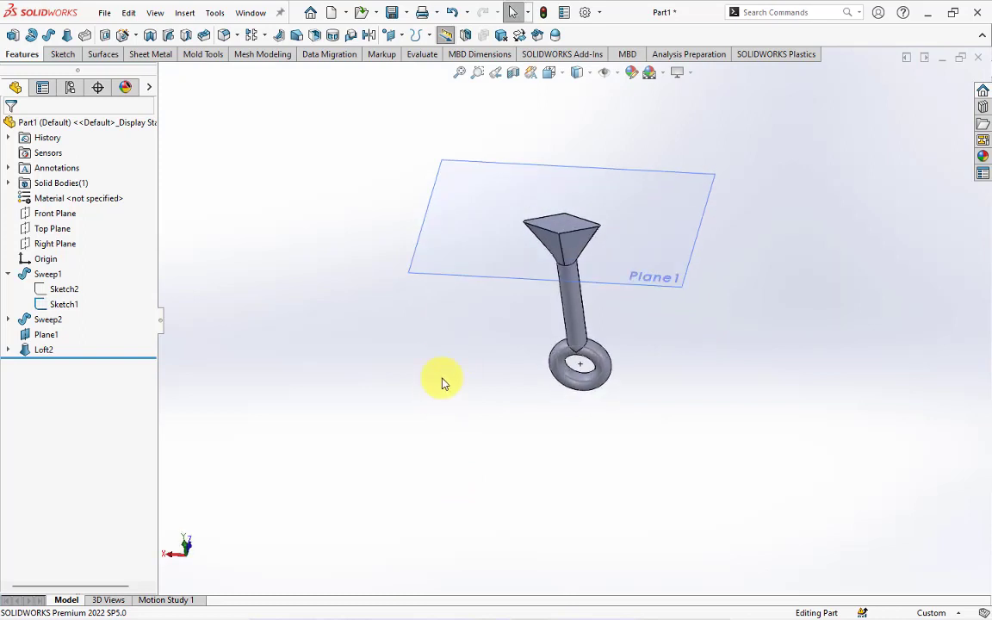
Create reference Plane2 offset 112 mm from Plane1 and select it for sketching
{"action": "left_click", "coordinate": [393, 35]}
{"action": "left_click", "coordinate": [410, 53]}
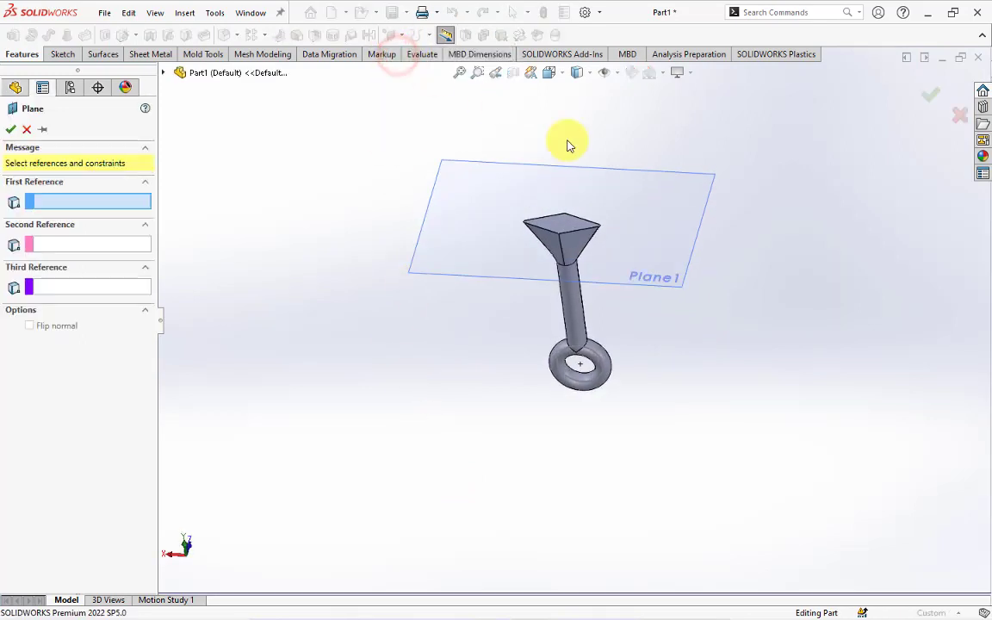
{"action": "mouse_move", "coordinate": [625, 236]}
{"action": "middle_mouse_down"}
{"action": "mouse_move", "coordinate": [620, 136]}
{"action": "mouse_move", "coordinate": [615, 263]}
{"action": "middle_mouse_up"}
{"action": "left_click", "coordinate": [631, 230]}
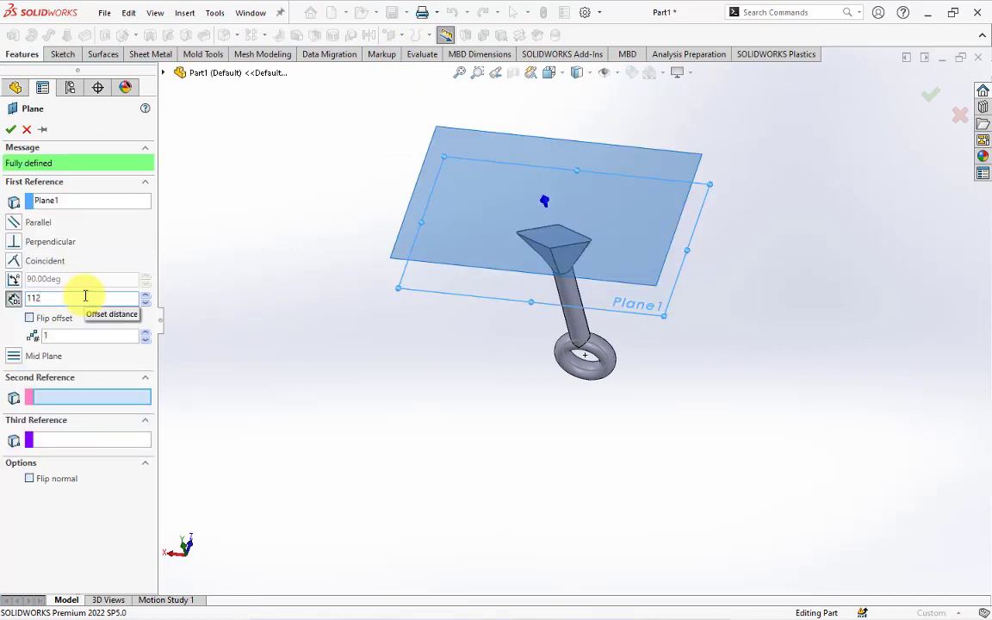
{"action": "left_click", "coordinate": [10, 129]}
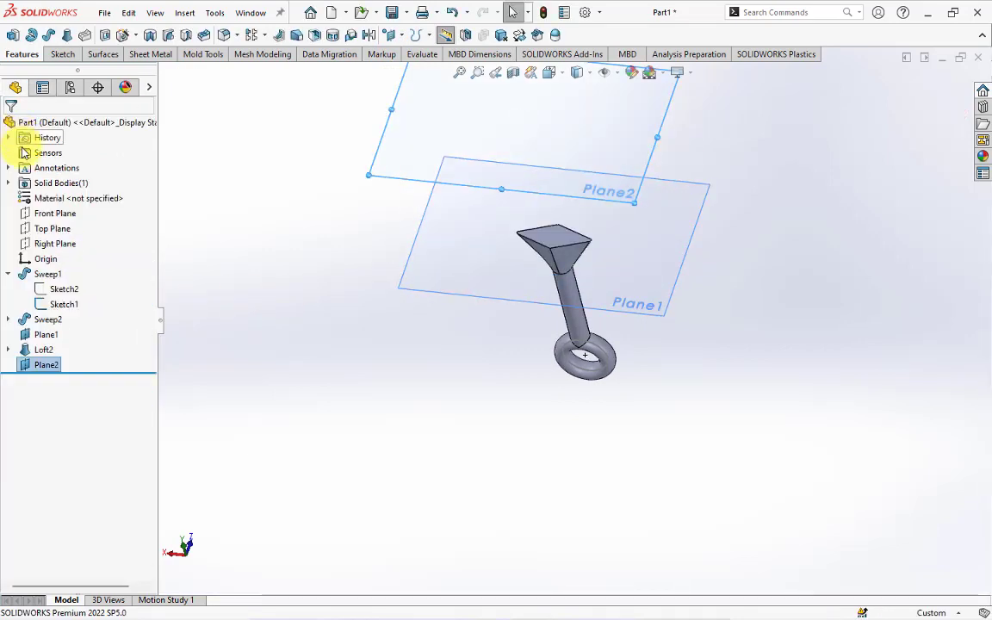
{"action": "left_click", "coordinate": [24, 365]}
Draw a center-to-center Centerpoint Straight Slot at the origin on Plane2
{"action": "left_click", "coordinate": [36, 347]}
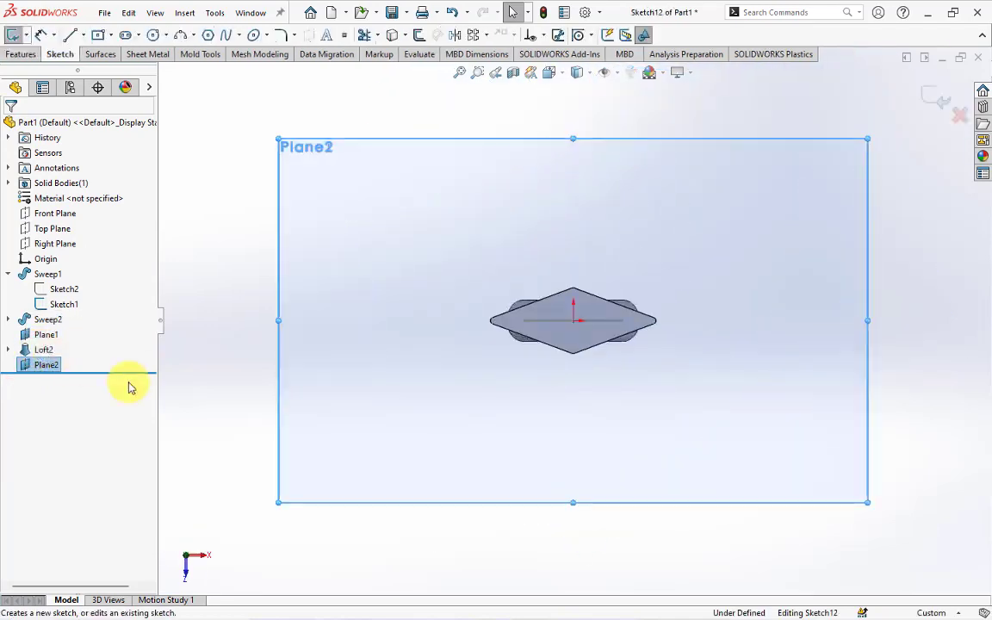
{"action": "scroll", "coordinate": [588, 317], "scroll_direction": "down", "scroll_amount": 5}
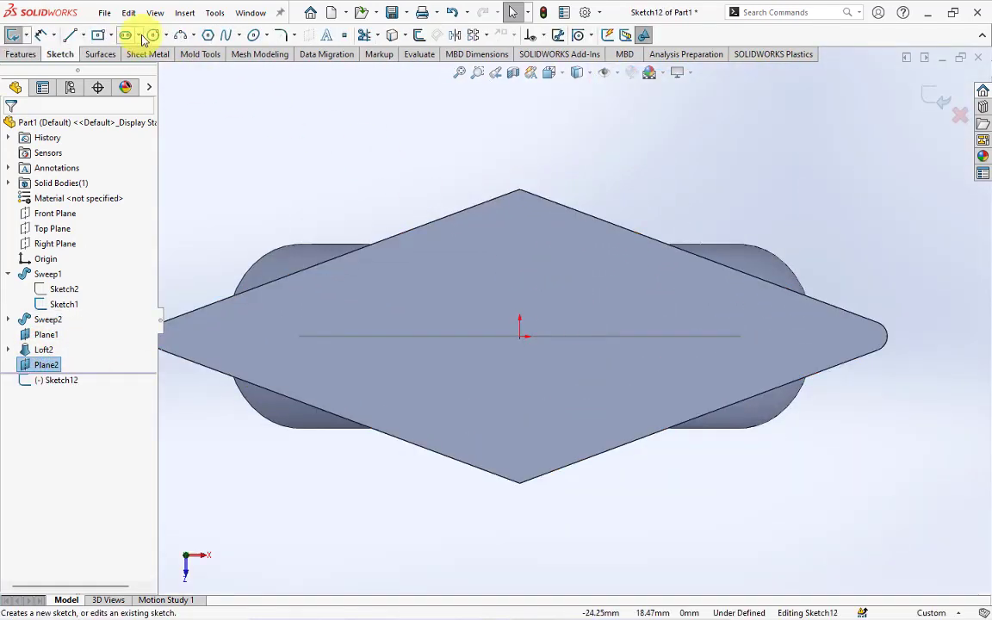
{"action": "left_click", "coordinate": [138, 36]}
{"action": "left_click", "coordinate": [145, 71]}
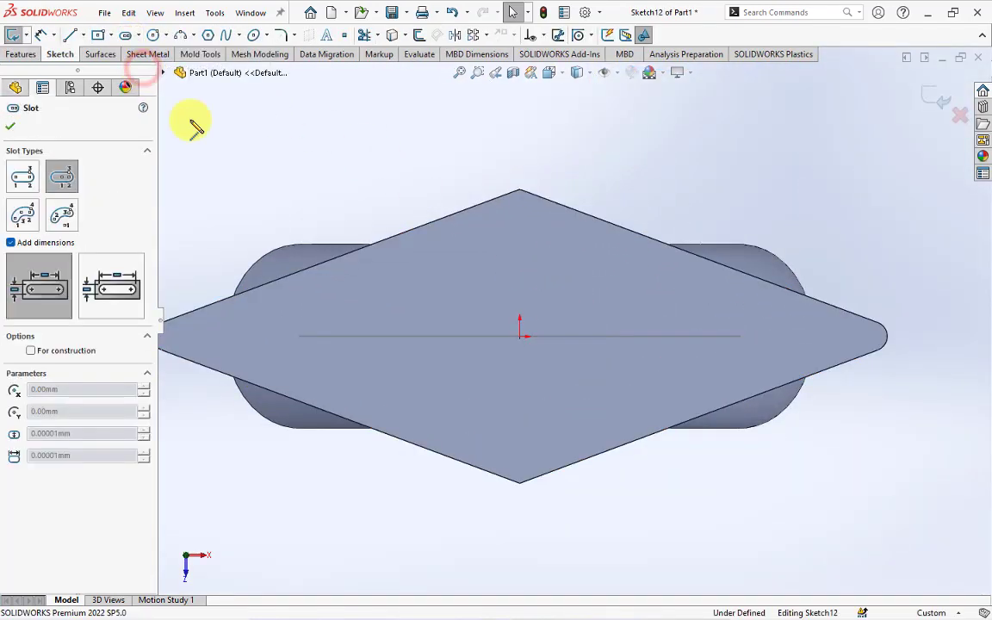
{"action": "left_click", "coordinate": [105, 287]}
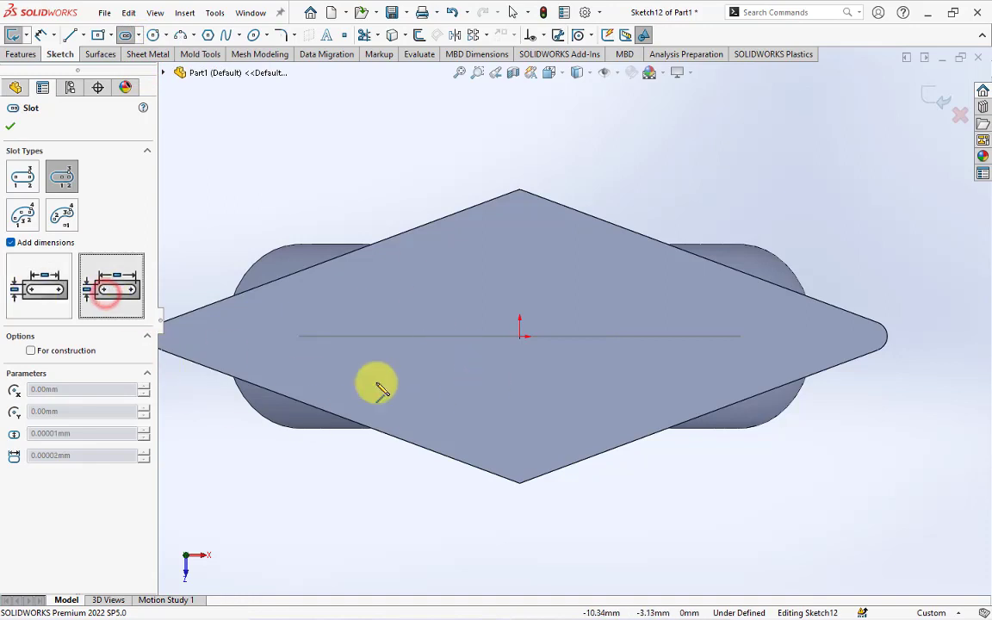
{"action": "scroll", "coordinate": [519, 336], "scroll_direction": "down", "scroll_amount": 2}
{"action": "left_click", "coordinate": [522, 335]}
{"action": "left_click", "coordinate": [568, 332]}
{"action": "left_click", "coordinate": [548, 294]}
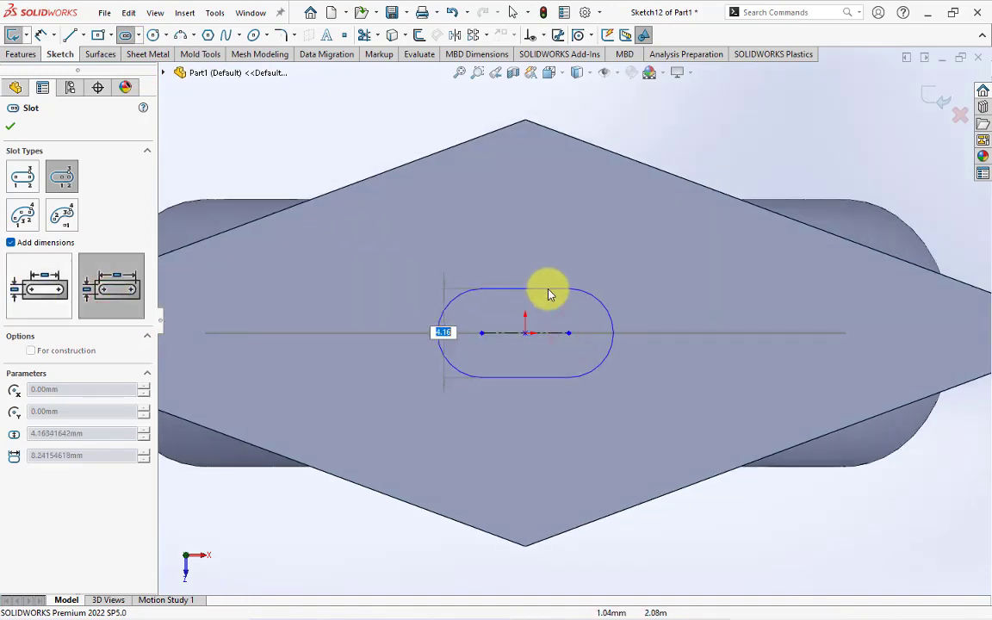
{"action": "left_click", "coordinate": [10, 126]}
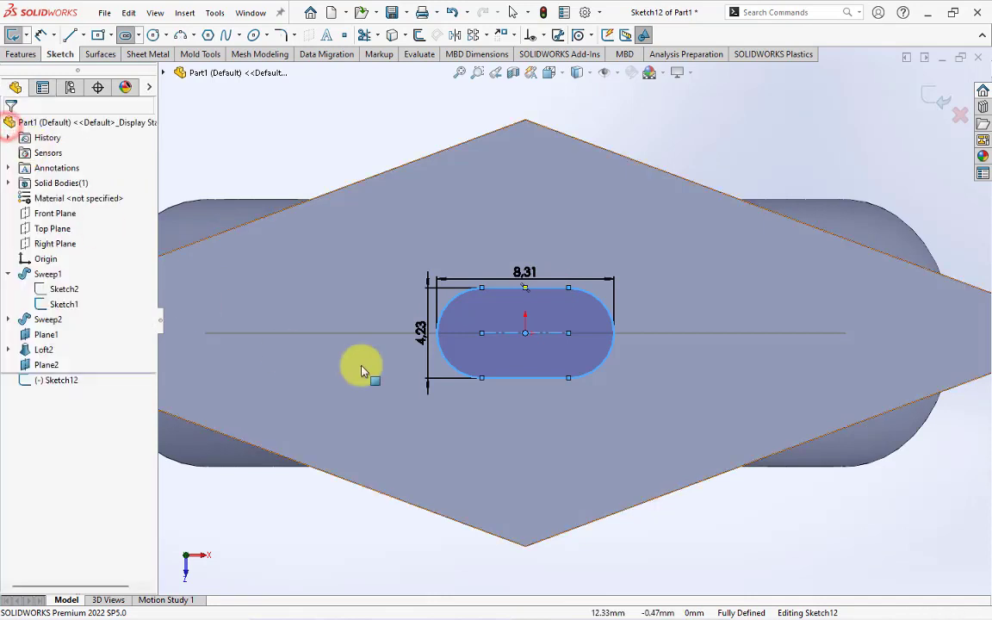
Dimension the slot to 2 mm wide and 2.50 mm long
{"action": "double_click", "coordinate": [396, 344]}
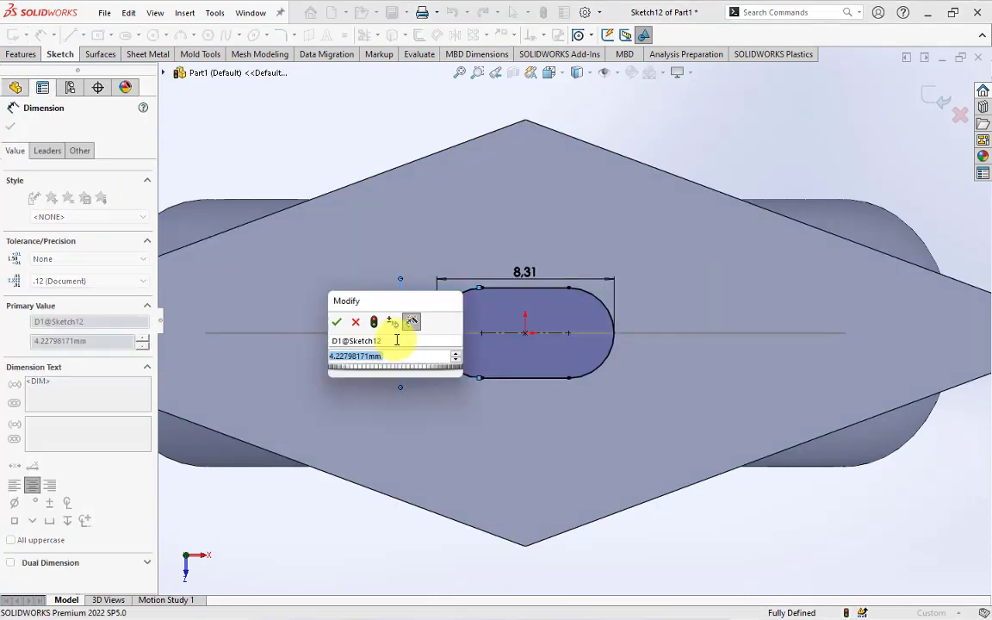
{"action": "type", "text": "2"}
{"action": "left_click", "coordinate": [338, 323]}
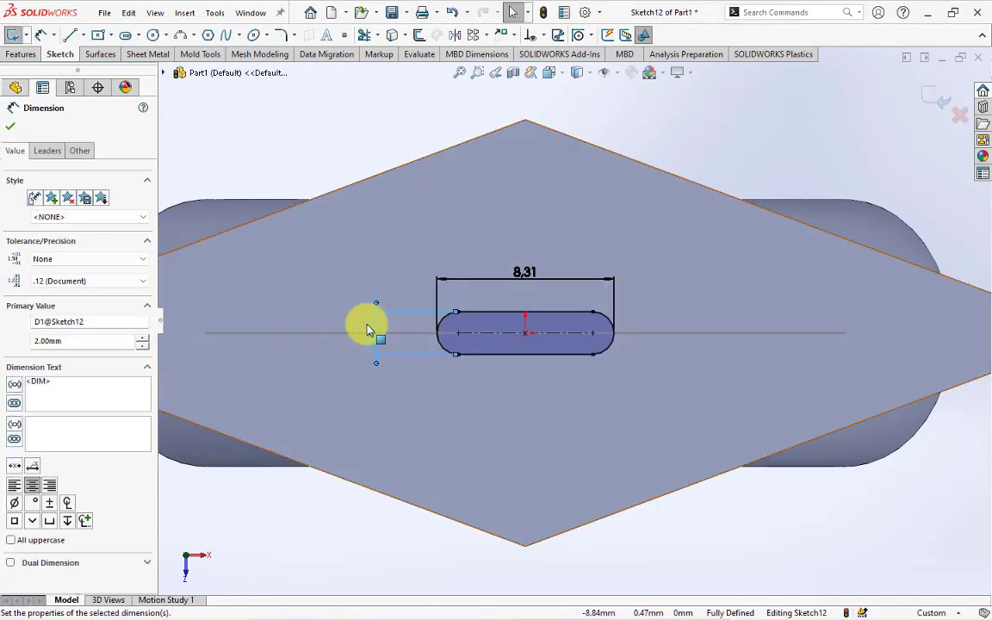
{"action": "double_click", "coordinate": [525, 269]}
{"action": "type", "text": "2.5"}
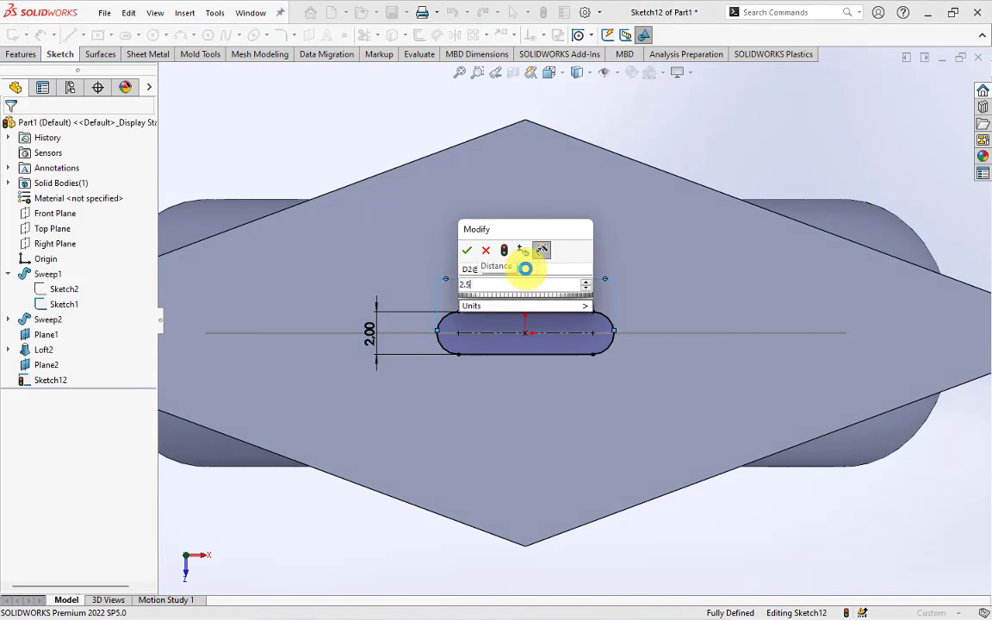
{"action": "left_click", "coordinate": [467, 252]}
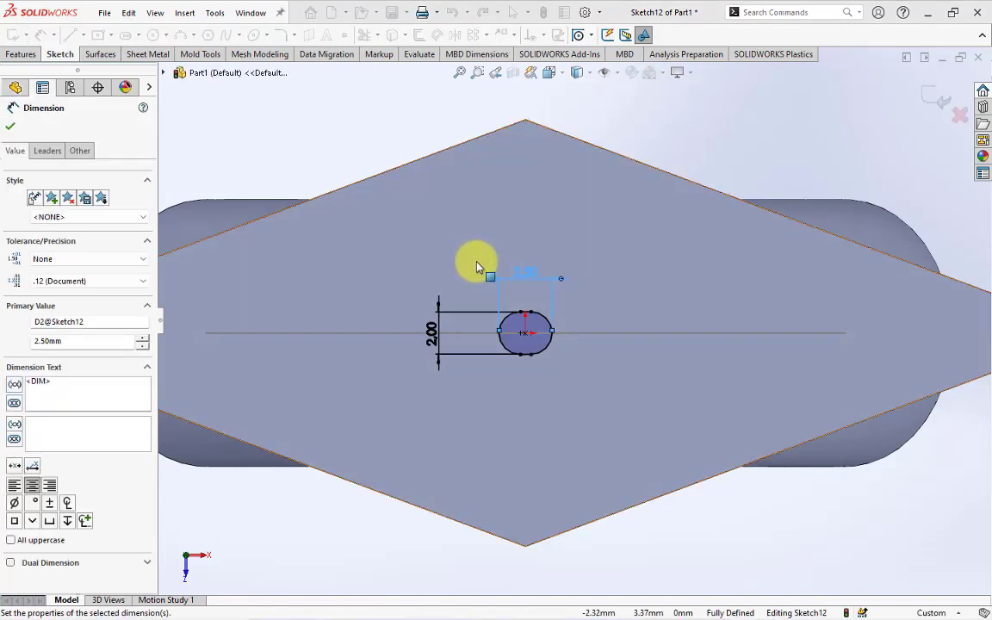
{"action": "scroll", "coordinate": [532, 335], "scroll_direction": "down", "scroll_amount": 5}
{"action": "scroll", "coordinate": [534, 331], "scroll_direction": "down", "scroll_amount": 2}
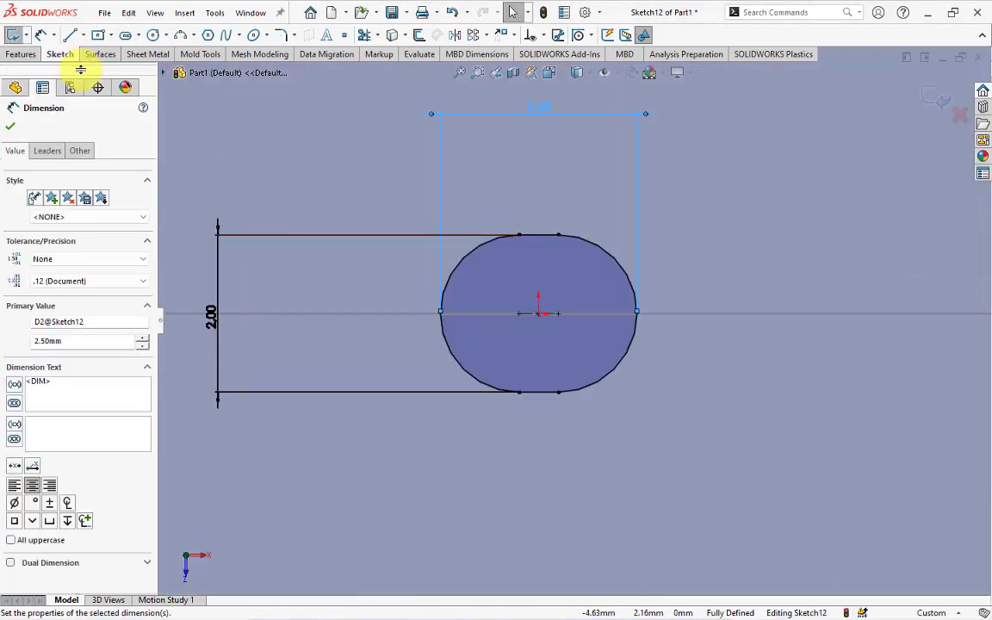
{"action": "left_click", "coordinate": [83, 37]}
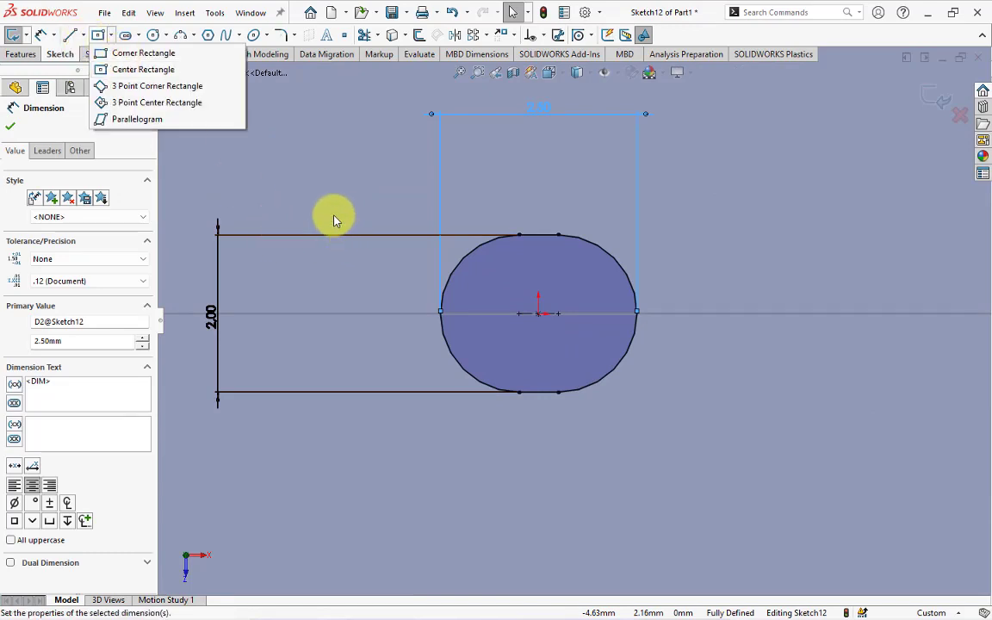
{"action": "scroll", "coordinate": [474, 207], "scroll_direction": "up", "scroll_amount": 3}
{"action": "left_click", "coordinate": [415, 199]}
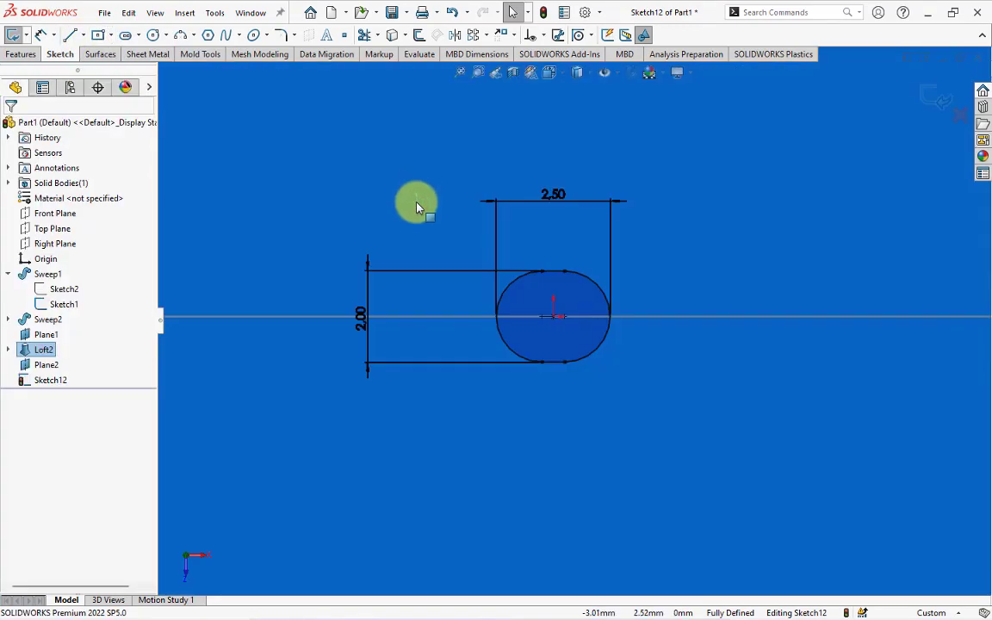
{"action": "scroll", "coordinate": [412, 199], "scroll_direction": "up", "scroll_amount": 4}
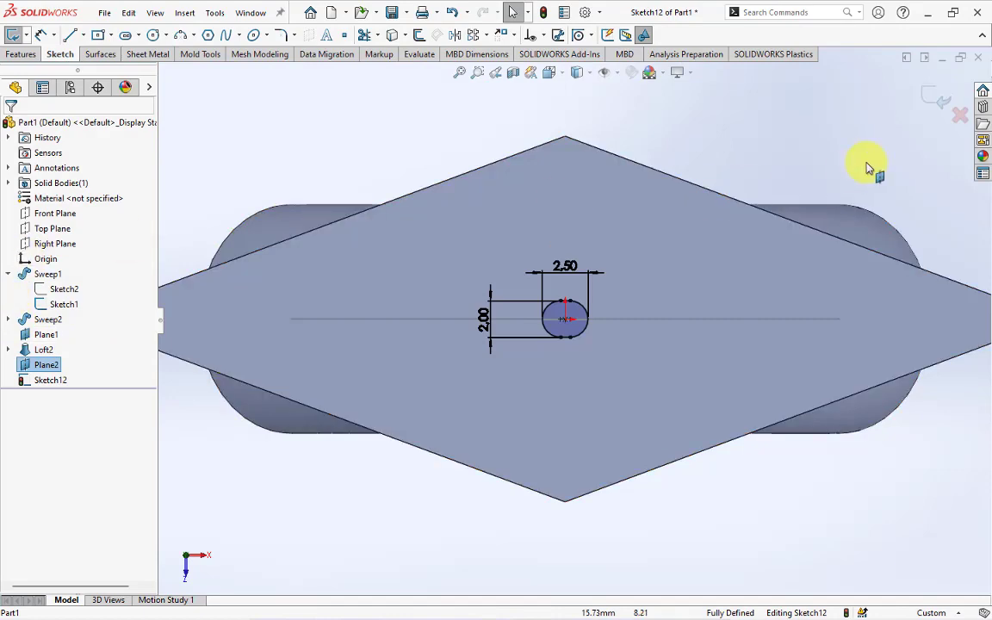
Exit the slot sketch and hide Plane1
{"action": "left_click", "coordinate": [932, 97]}
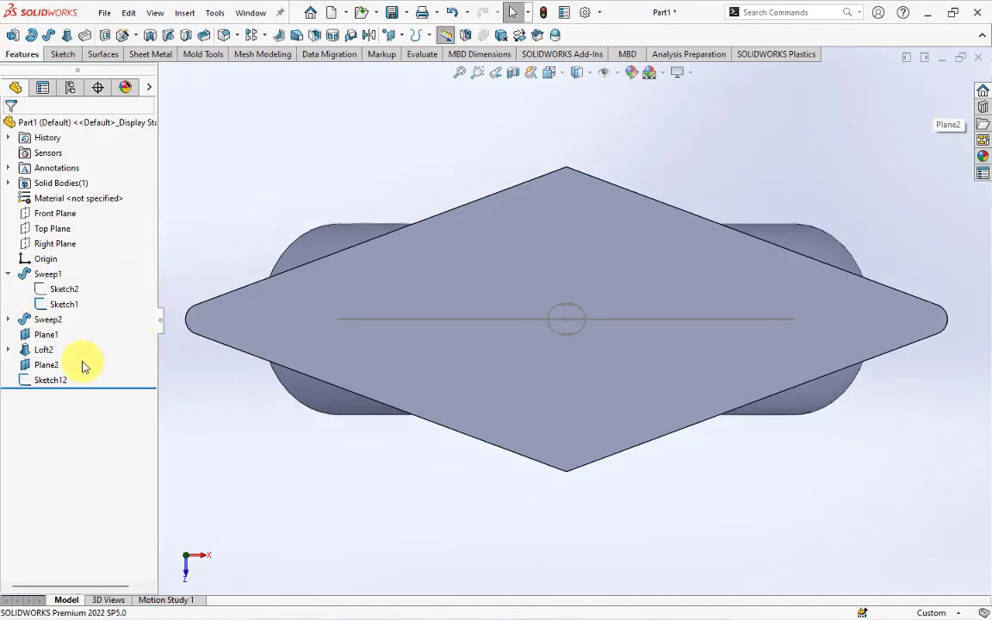
{"action": "left_click", "coordinate": [37, 368]}
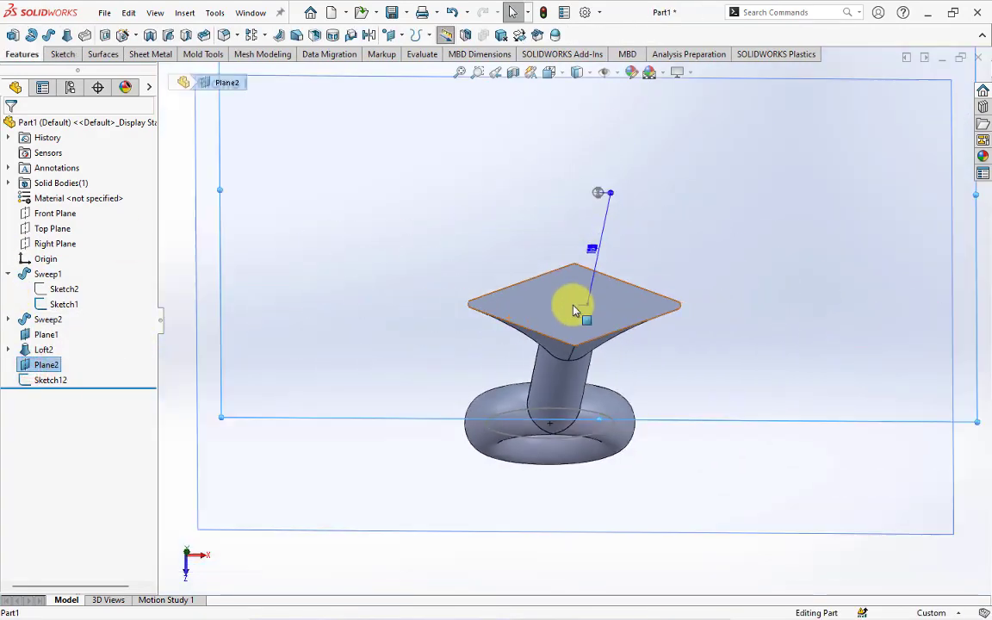
{"action": "scroll", "coordinate": [629, 260], "scroll_direction": "up", "scroll_amount": 3}
{"action": "scroll", "coordinate": [627, 245], "scroll_direction": "up", "scroll_amount": 2}
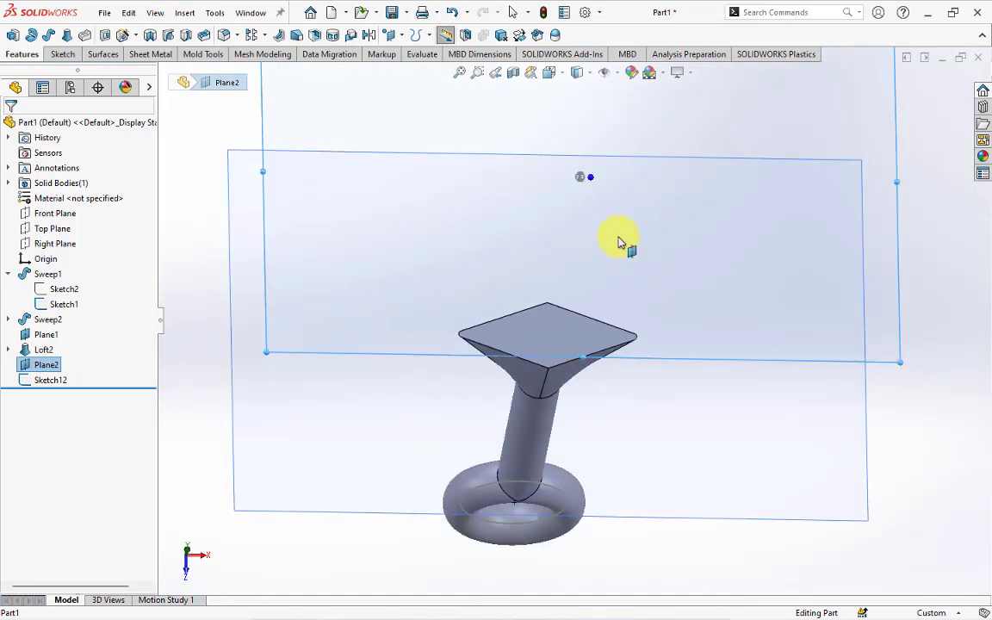
{"action": "left_click", "coordinate": [39, 334]}
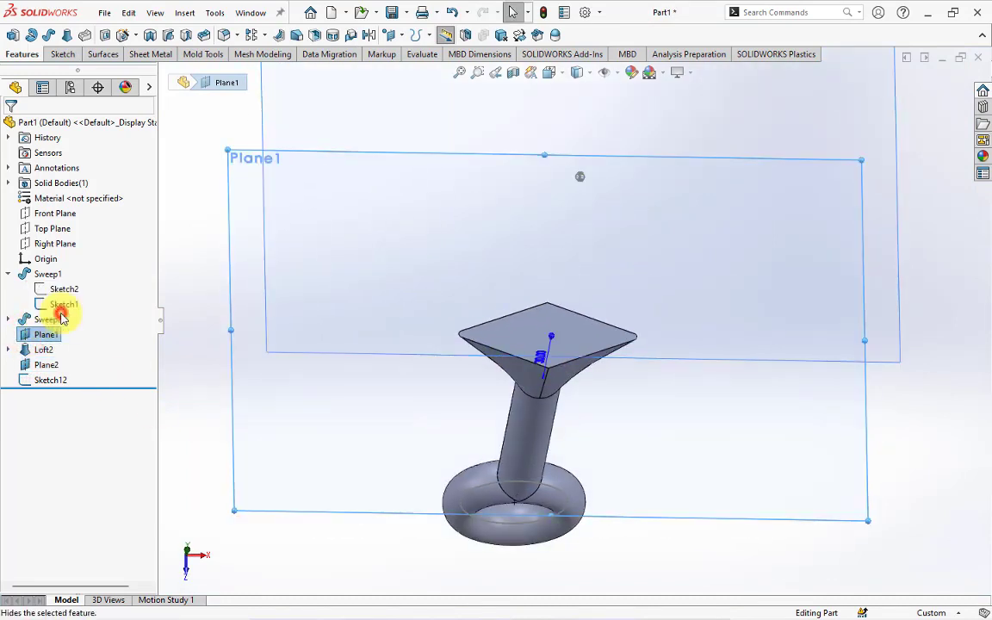
{"action": "left_click", "coordinate": [60, 310]}
Start a sketch on Plane2, convert the Sketch12 slot, and draw a vertical line across it
{"action": "left_click", "coordinate": [420, 276]}
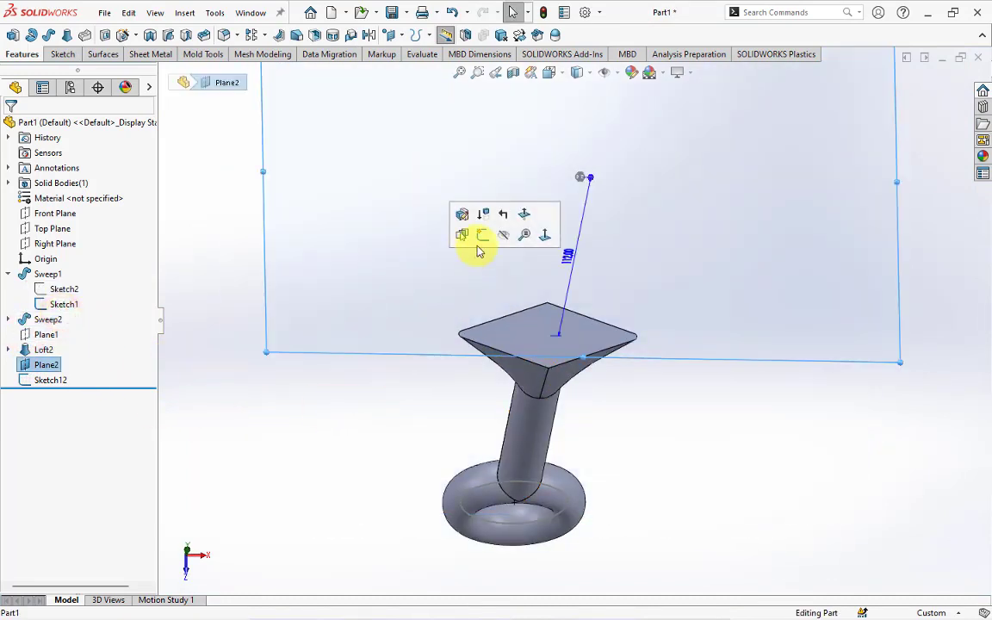
{"action": "left_click", "coordinate": [481, 235]}
{"action": "left_click", "coordinate": [45, 380]}
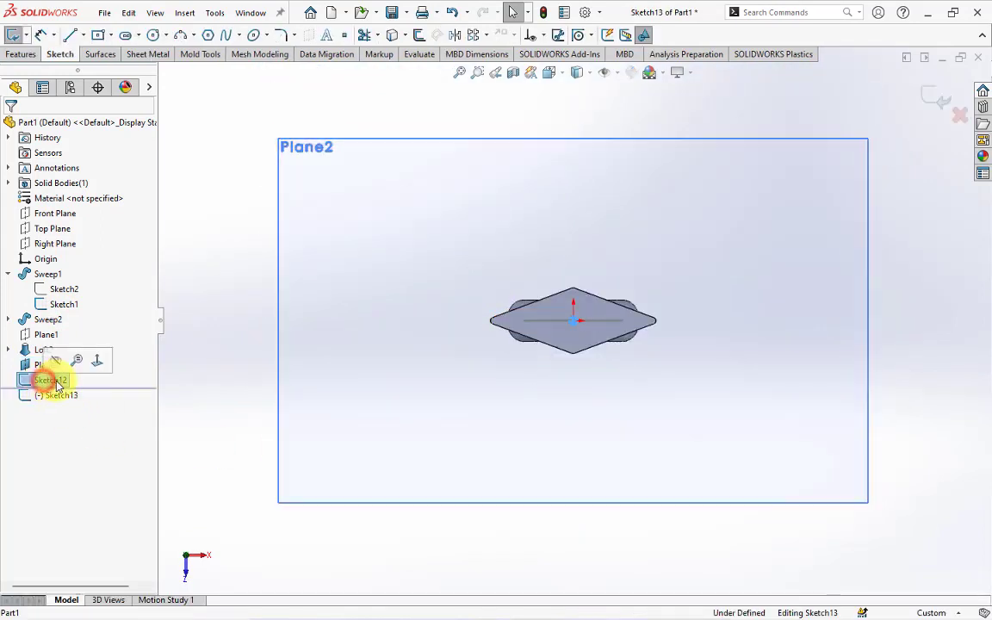
{"action": "left_click", "coordinate": [392, 34]}
{"action": "key", "text": "ctrl+8"}
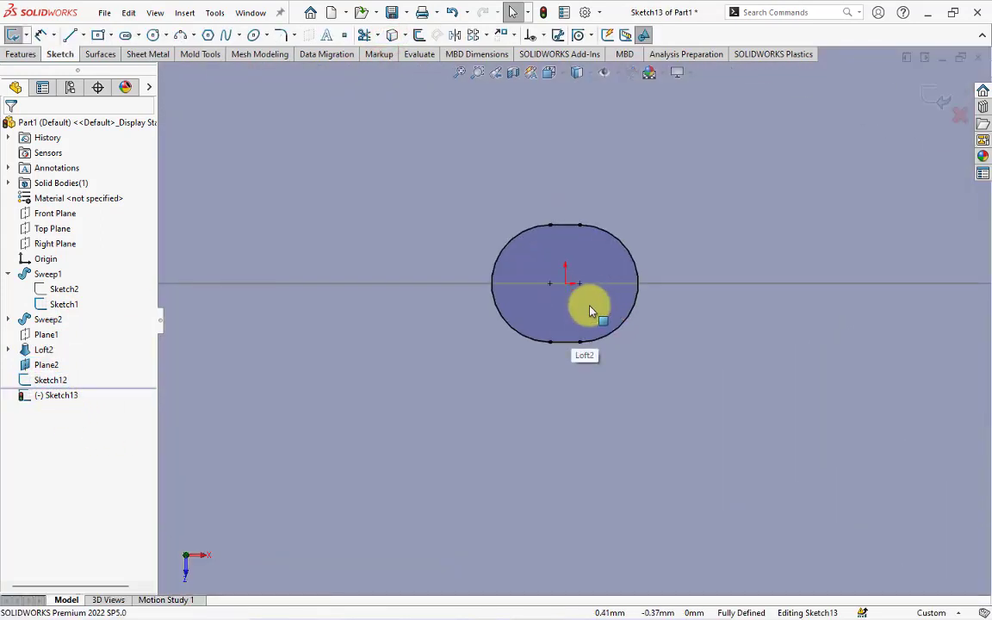
{"action": "left_click", "coordinate": [71, 35]}
{"action": "left_click", "coordinate": [565, 225]}
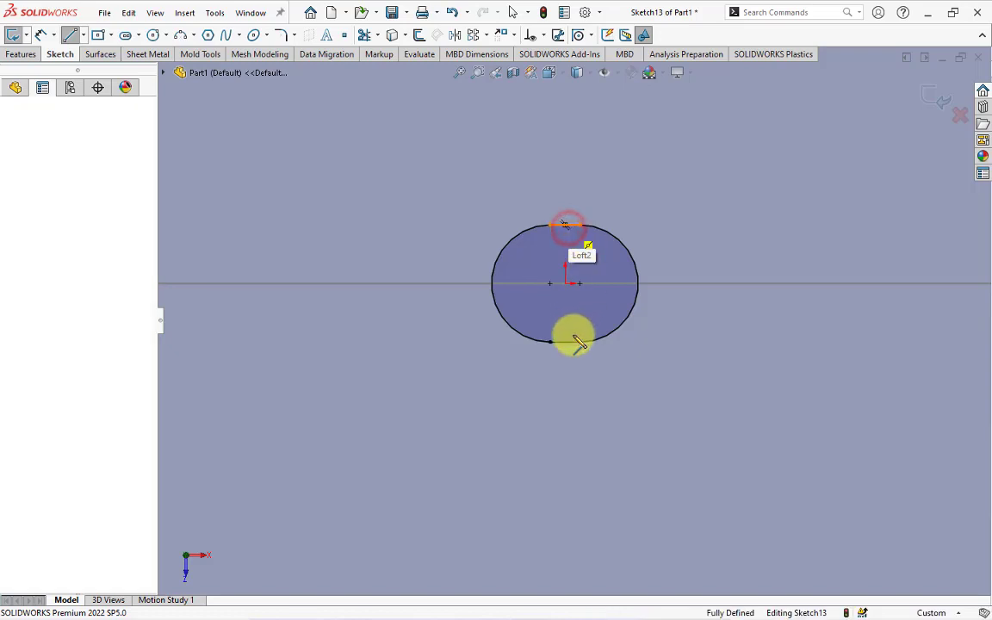
{"action": "left_click", "coordinate": [565, 342]}
{"action": "right_click", "coordinate": [566, 344]}
{"action": "left_click", "coordinate": [582, 352]}
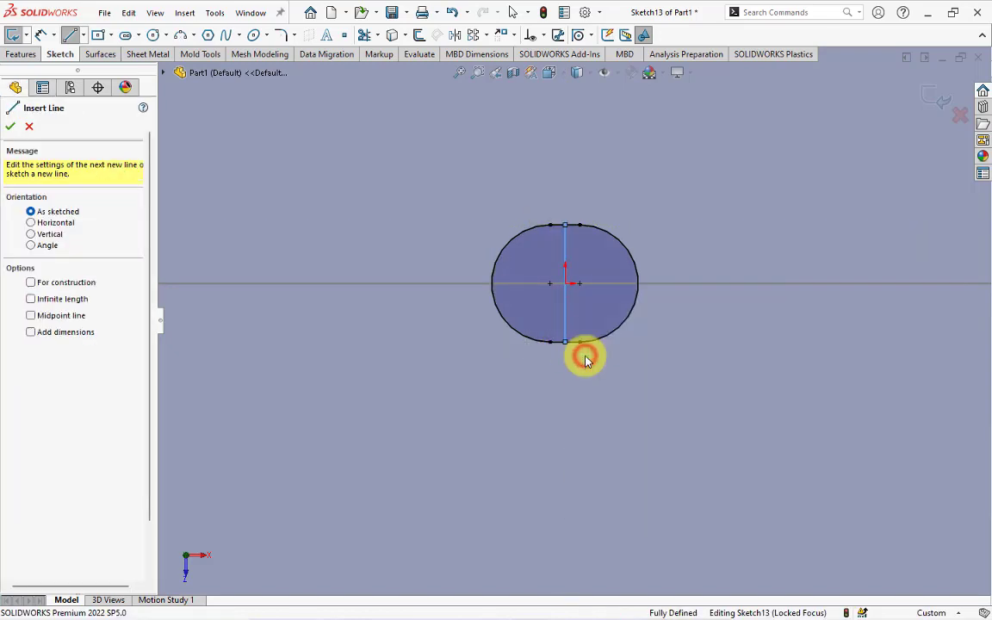
Trim away the slot's right side and right arc
{"action": "left_click", "coordinate": [365, 36]}
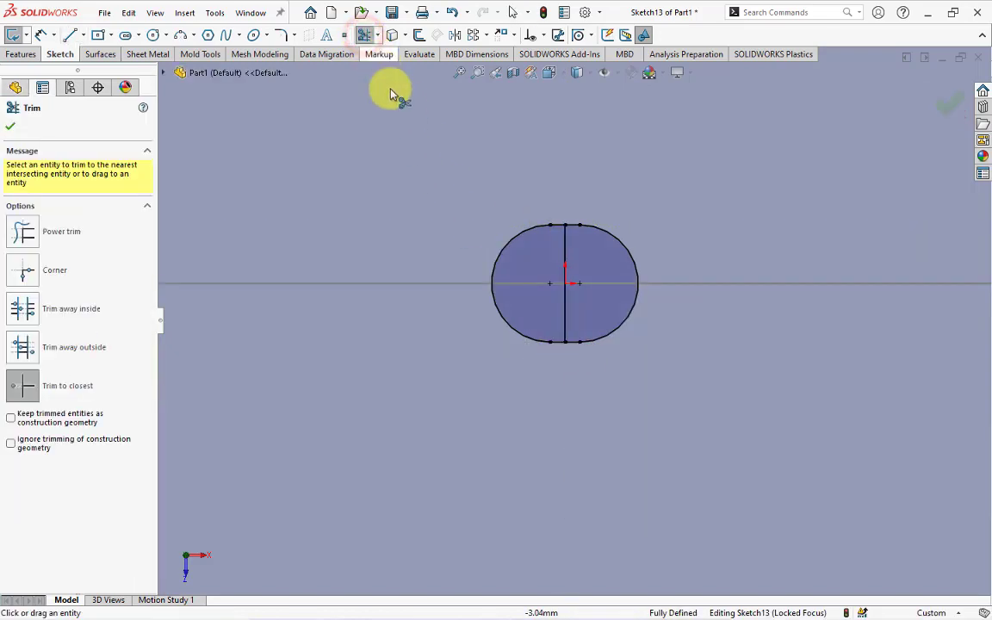
{"action": "left_click", "coordinate": [575, 348]}
{"action": "left_click", "coordinate": [542, 325]}
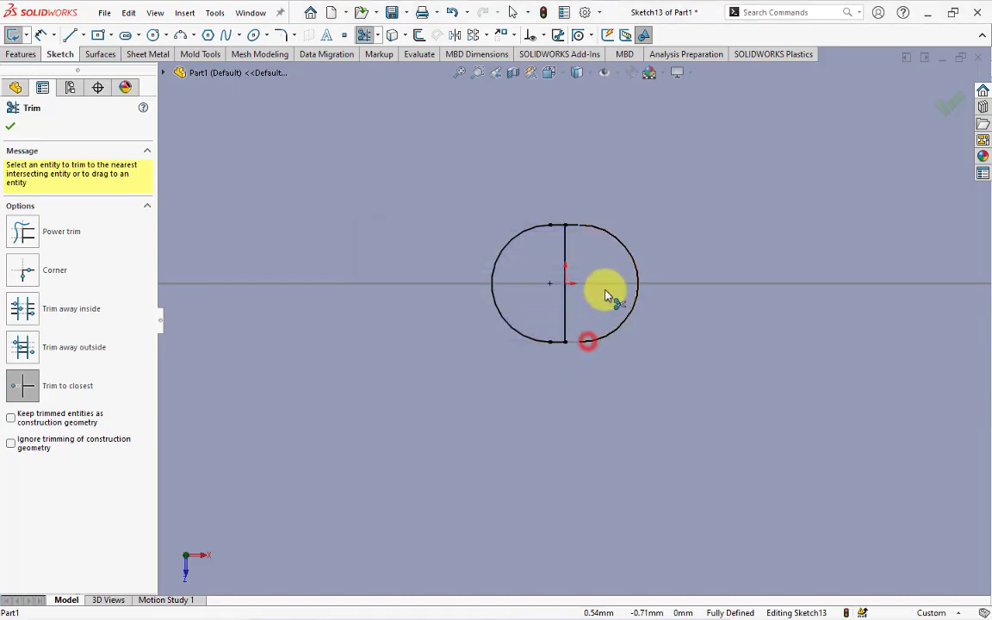
{"action": "left_click", "coordinate": [576, 231]}
{"action": "left_click", "coordinate": [541, 326]}
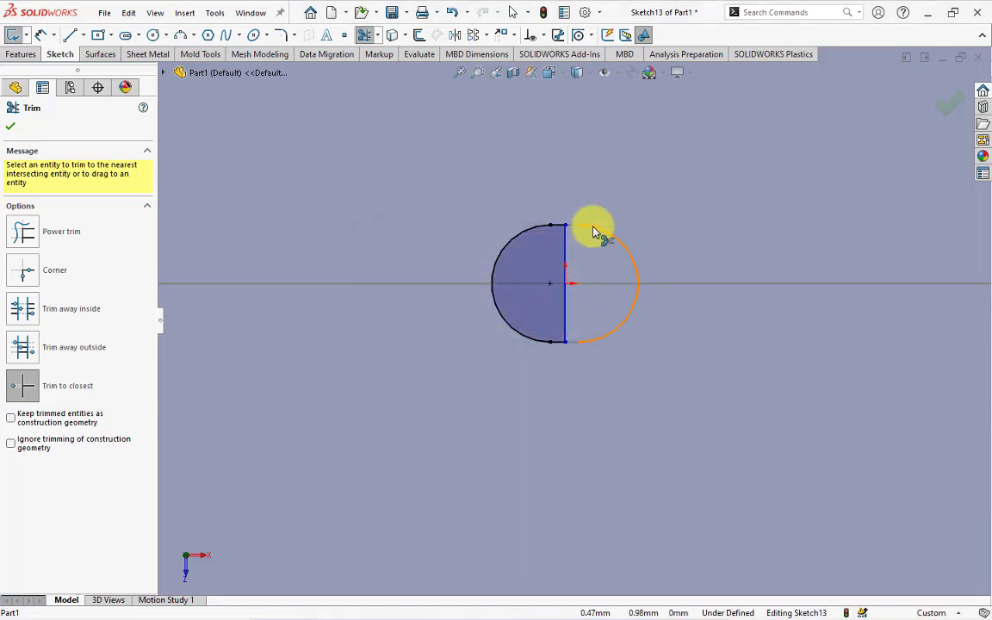
{"action": "key", "text": "Escape"}
Add a Midpoint relation centring the vertical line on the origin
{"action": "left_click", "coordinate": [567, 269]}
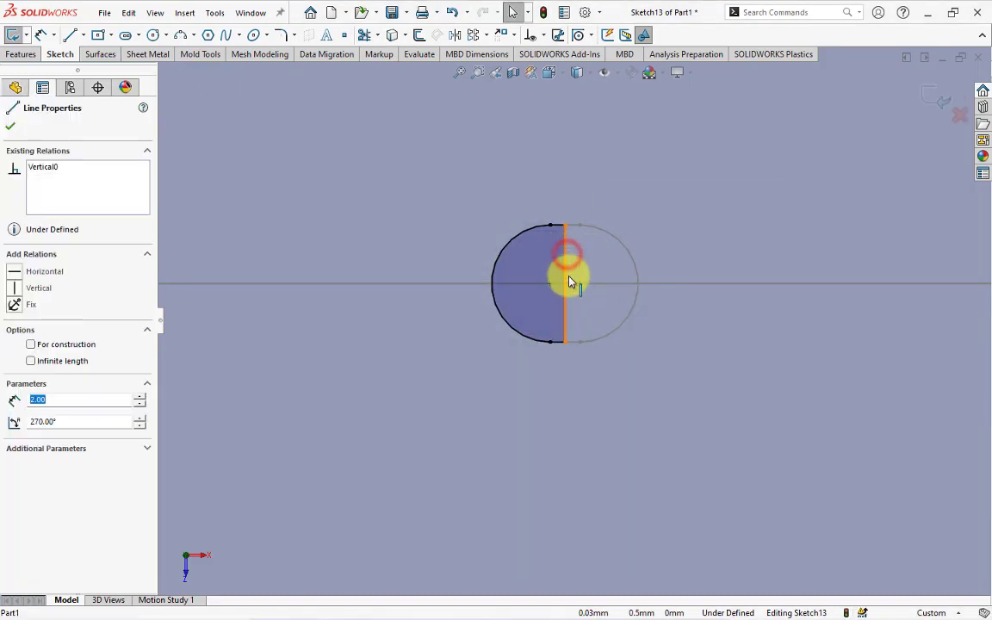
{"action": "left_click", "coordinate": [564, 284], "text": "ctrl"}
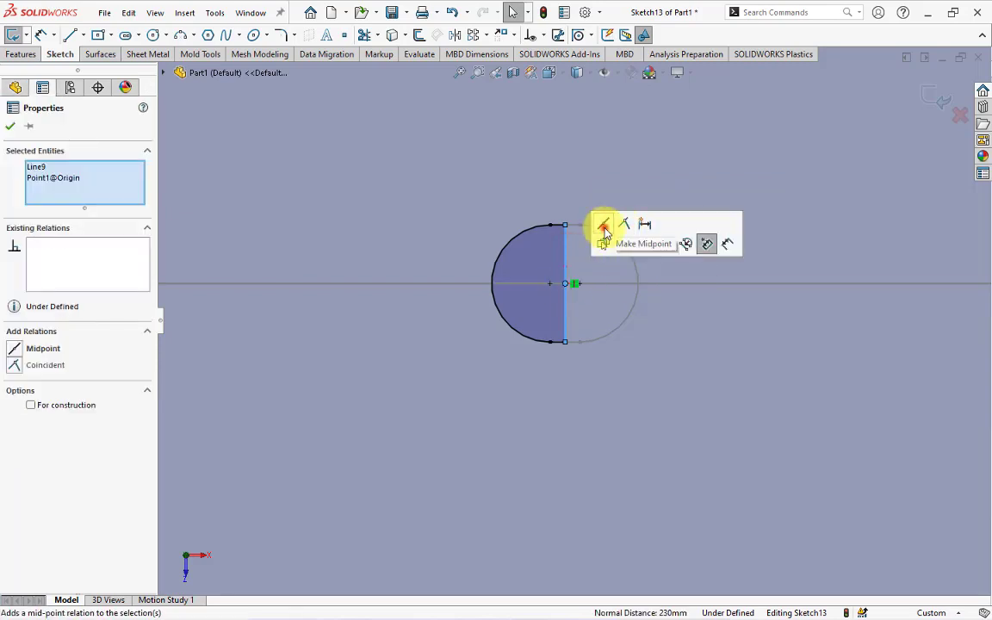
{"action": "left_click", "coordinate": [603, 224]}
{"action": "left_click", "coordinate": [13, 132]}
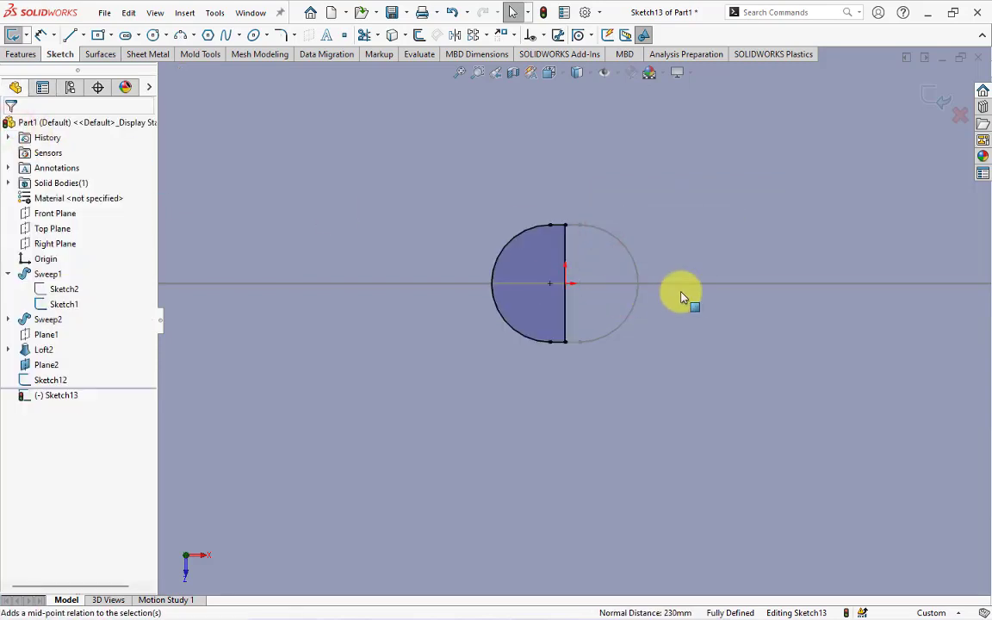
{"action": "middle_click_drag", "start_coordinate": [682, 294], "coordinate": [598, 284]}
{"action": "scroll", "coordinate": [653, 284], "scroll_direction": "down", "scroll_amount": 3}
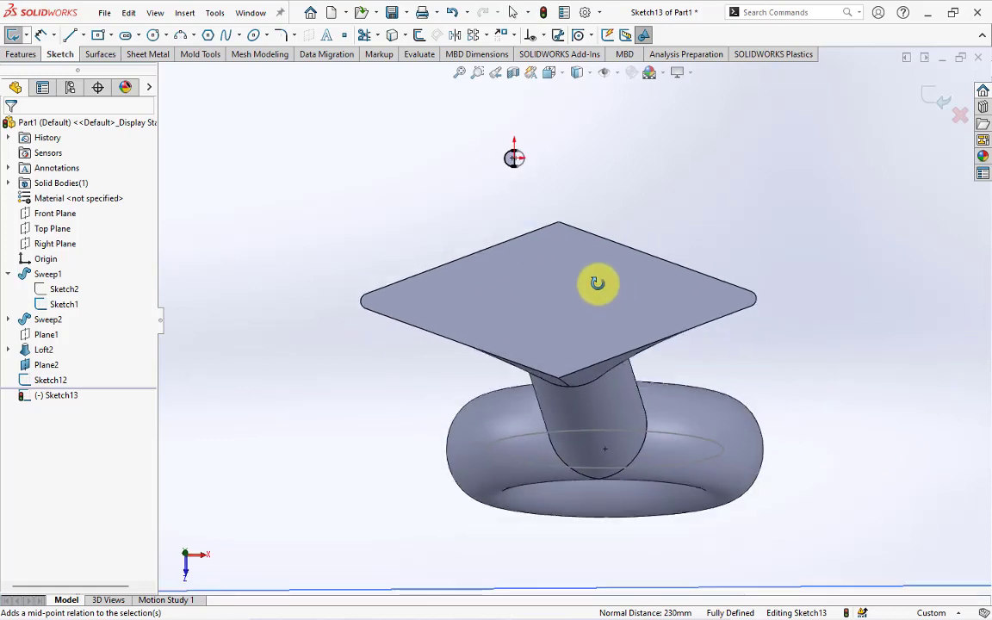
Exit the half-slot sketch and convert the blade top face's diamond outline into a new sketch
{"action": "left_click", "coordinate": [939, 100]}
{"action": "left_click", "coordinate": [482, 293]}
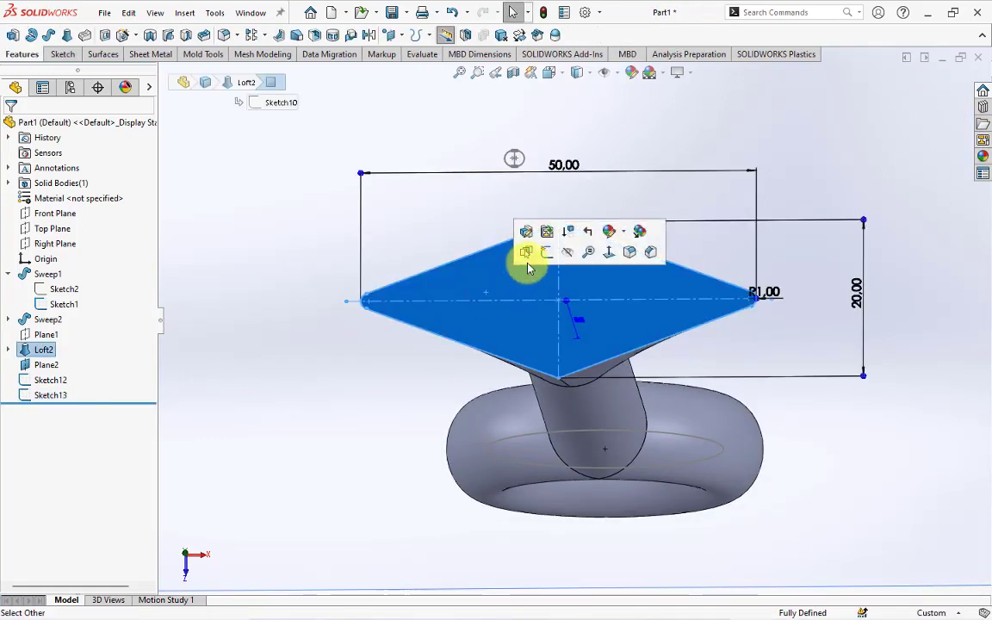
{"action": "left_click", "coordinate": [526, 252]}
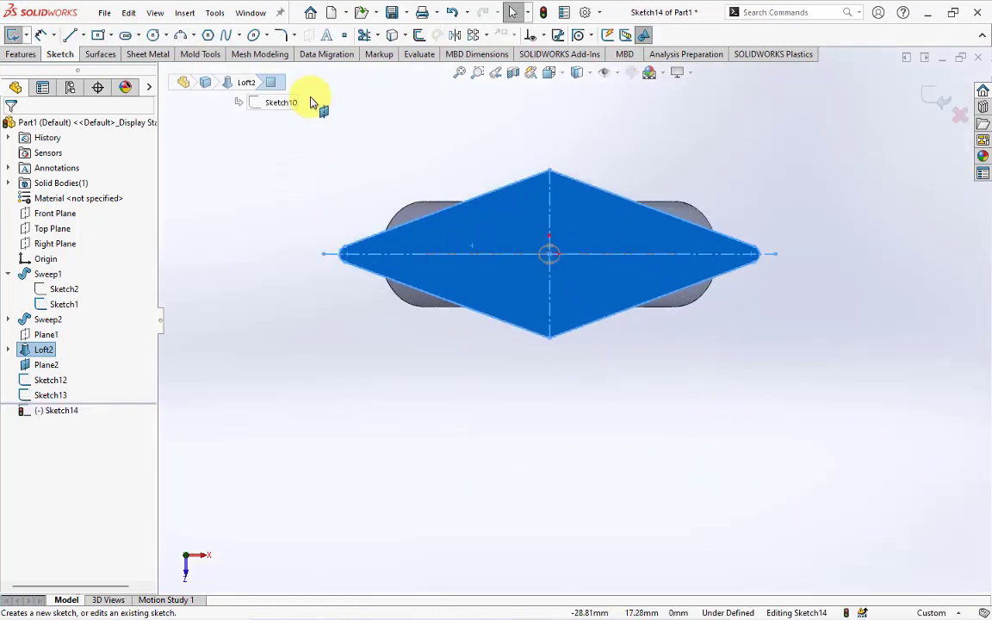
{"action": "left_click", "coordinate": [392, 34]}
Draw a vertical line from the diamond's top vertex to its bottom vertex
{"action": "left_click", "coordinate": [72, 35]}
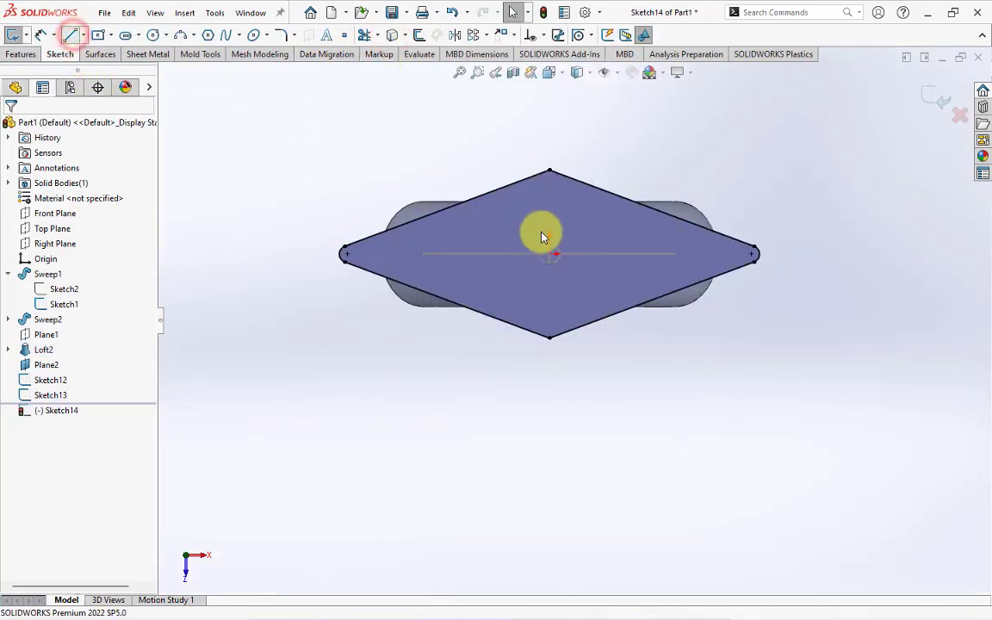
{"action": "left_click", "coordinate": [550, 171]}
{"action": "left_click", "coordinate": [549, 337]}
{"action": "right_click", "coordinate": [549, 340]}
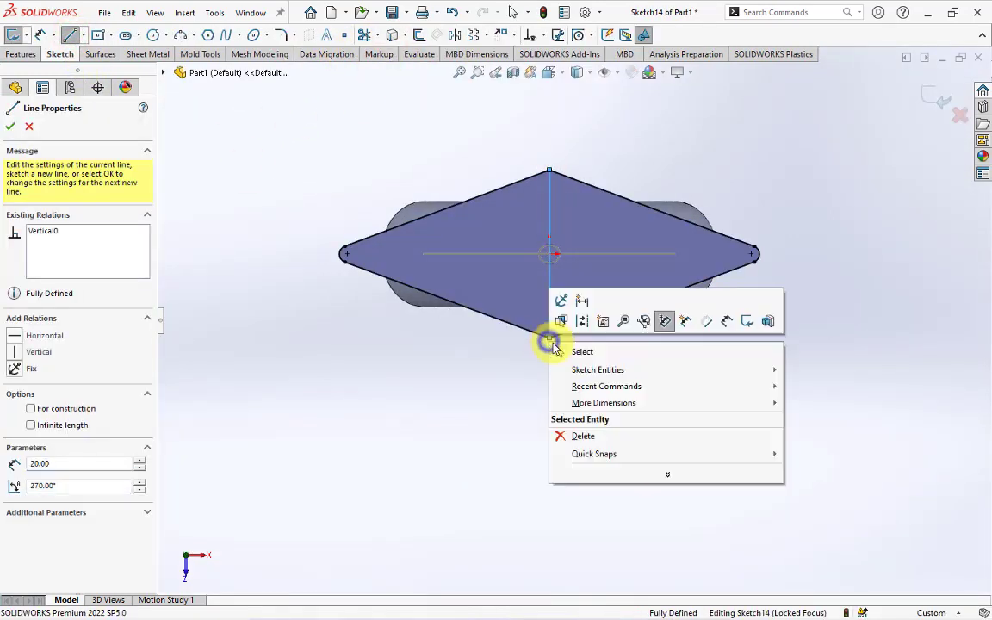
{"action": "left_click", "coordinate": [564, 350]}
{"action": "left_click_drag", "start_coordinate": [809, 358], "coordinate": [654, 159]}
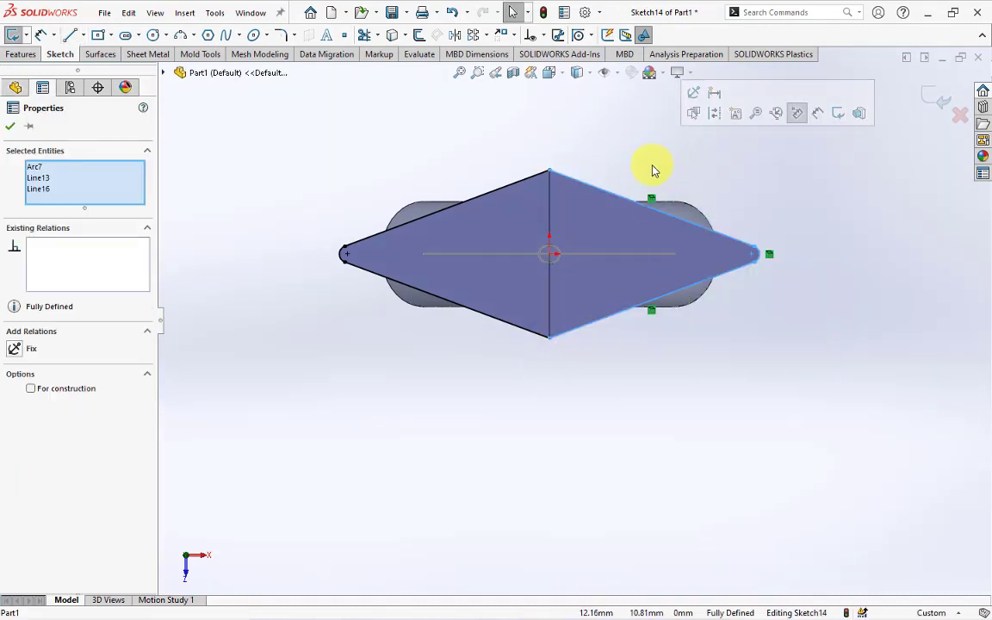
{"action": "left_click", "coordinate": [686, 182]}
Exit Sketch14 and orbit the view to show the stem and ring
{"action": "scroll", "coordinate": [681, 185], "scroll_direction": "up", "scroll_amount": 1}
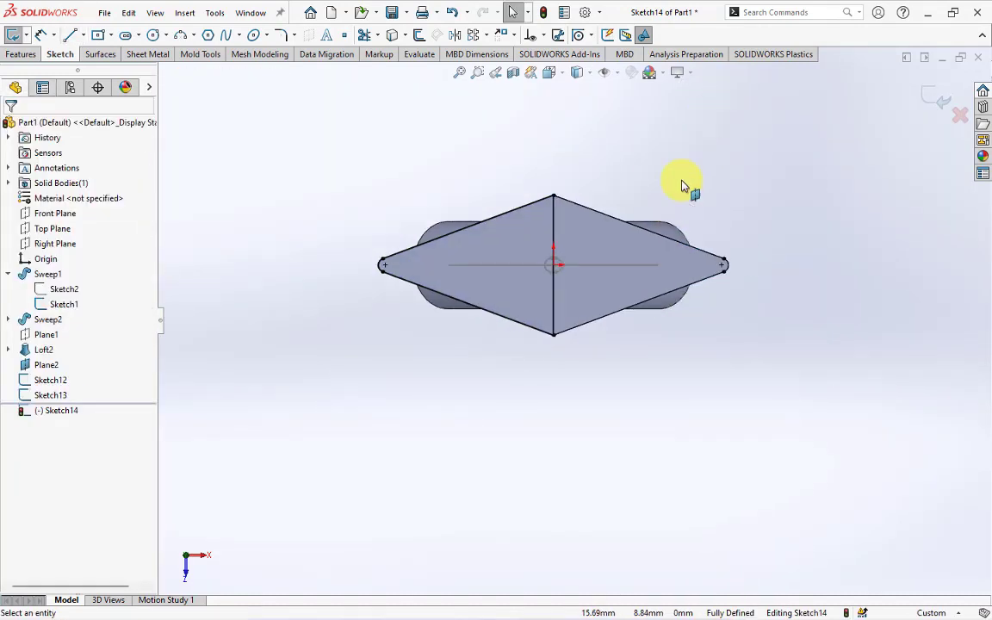
{"action": "middle_click_drag", "start_coordinate": [682, 186], "coordinate": [620, 282]}
{"action": "scroll", "coordinate": [620, 281], "scroll_direction": "up", "scroll_amount": 2}
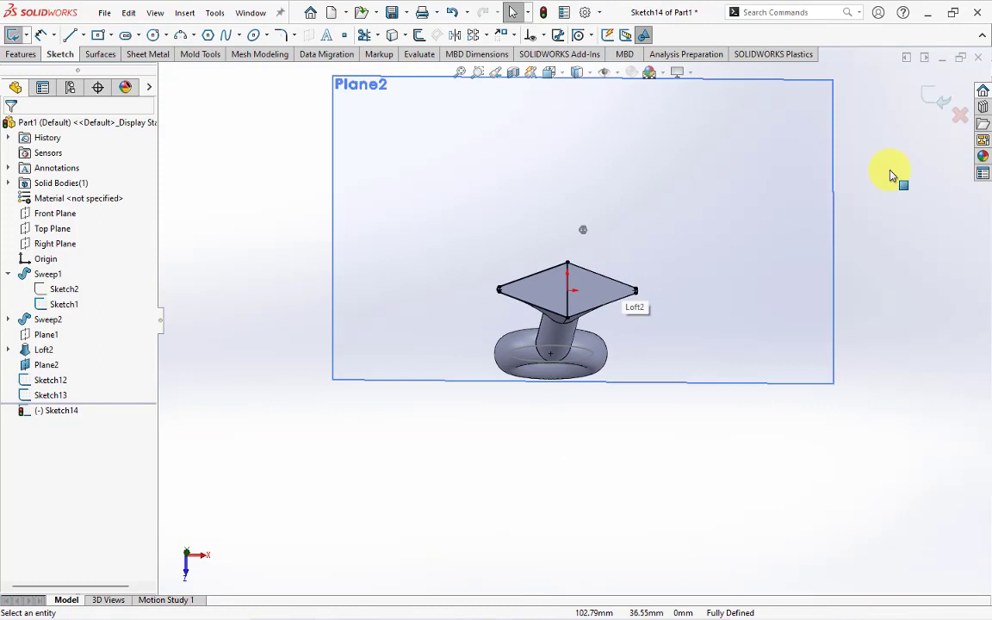
{"action": "left_click", "coordinate": [930, 104]}
{"action": "scroll", "coordinate": [896, 198], "scroll_direction": "up", "scroll_amount": 2}
{"action": "middle_click_drag", "start_coordinate": [875, 232], "coordinate": [812, 221]}
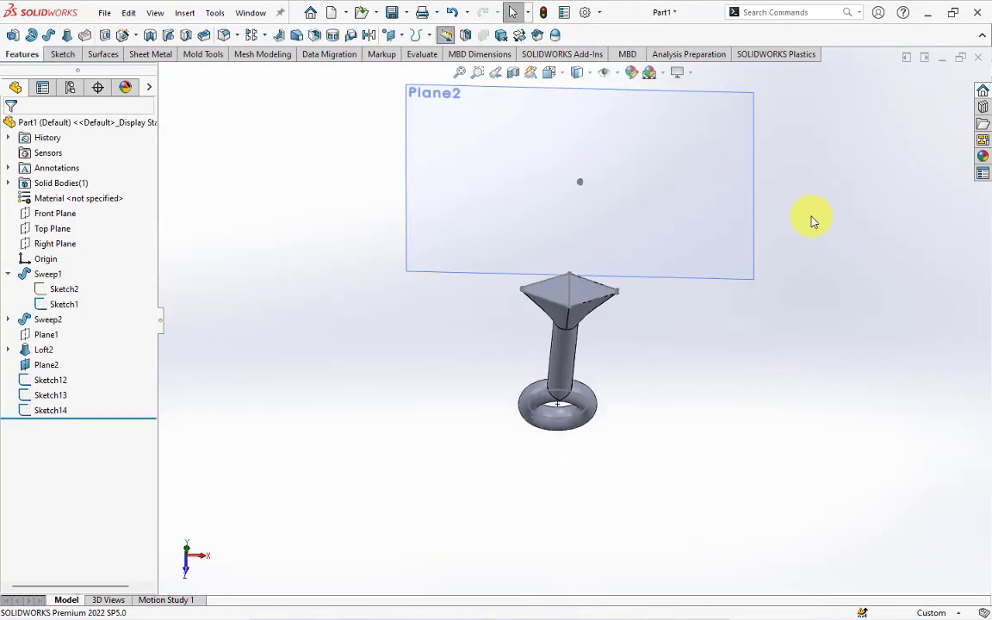
Loft between Sketch13 and Sketch14 to create the blade half as Loft4
{"action": "left_click", "coordinate": [68, 38]}
{"action": "left_click", "coordinate": [164, 73]}
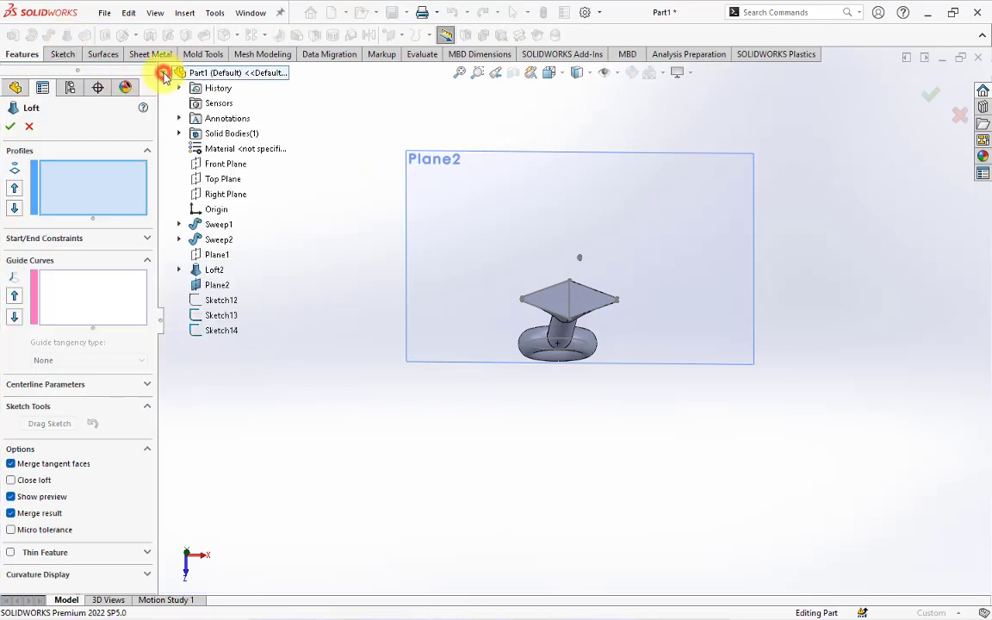
{"action": "scroll", "coordinate": [568, 289], "scroll_direction": "down", "scroll_amount": 5}
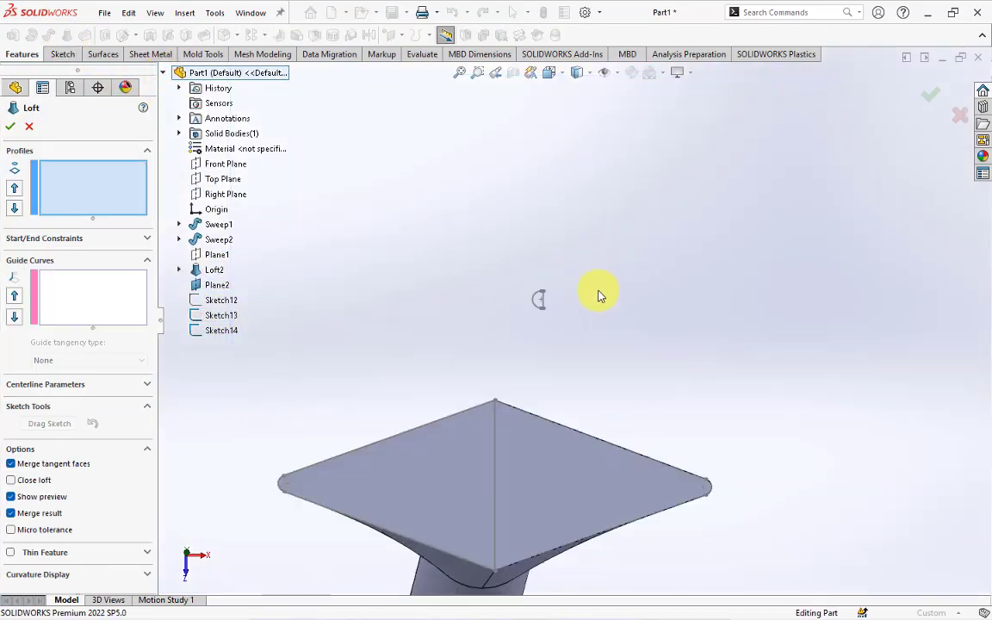
{"action": "scroll", "coordinate": [598, 294], "scroll_direction": "down", "scroll_amount": 2}
{"action": "left_click", "coordinate": [215, 316]}
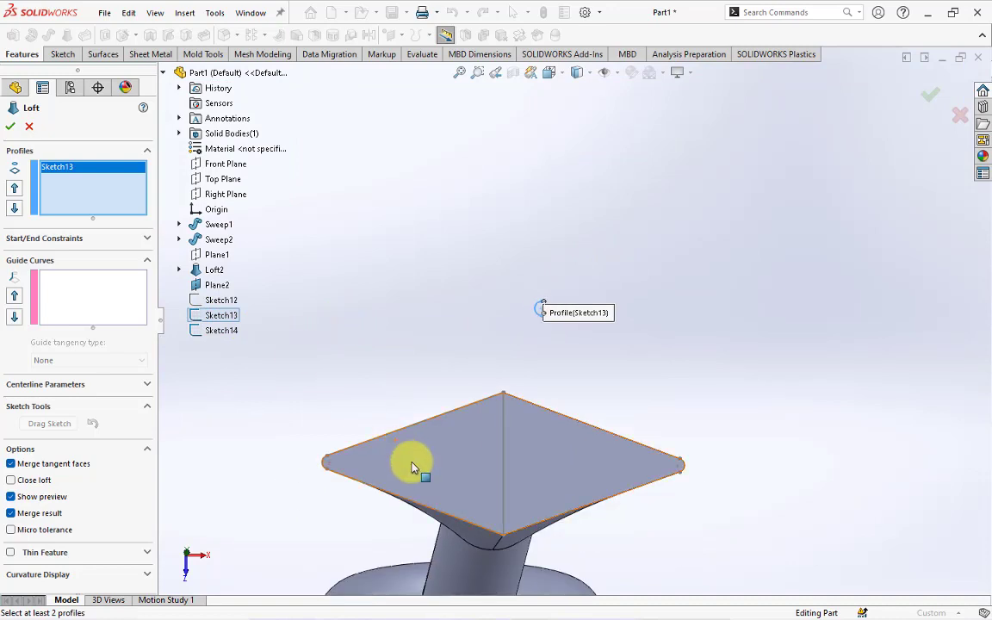
{"action": "left_click", "coordinate": [198, 332]}
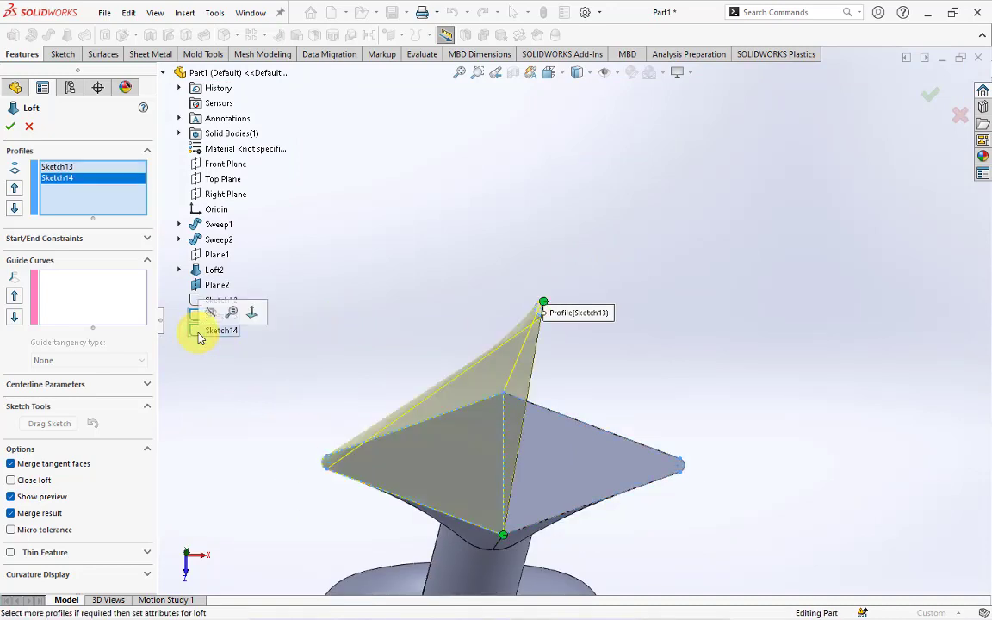
{"action": "scroll", "coordinate": [516, 332], "scroll_direction": "down", "scroll_amount": 3}
{"action": "scroll", "coordinate": [522, 312], "scroll_direction": "down", "scroll_amount": 2}
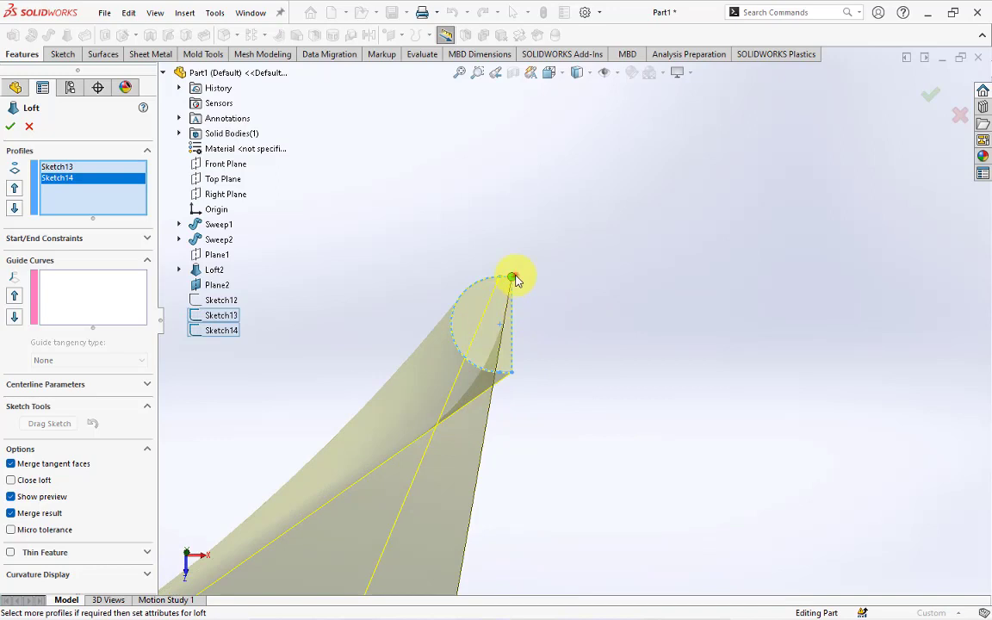
{"action": "scroll", "coordinate": [516, 284], "scroll_direction": "up", "scroll_amount": 2}
{"action": "scroll", "coordinate": [527, 372], "scroll_direction": "up", "scroll_amount": 2}
{"action": "scroll", "coordinate": [554, 338], "scroll_direction": "up", "scroll_amount": 3}
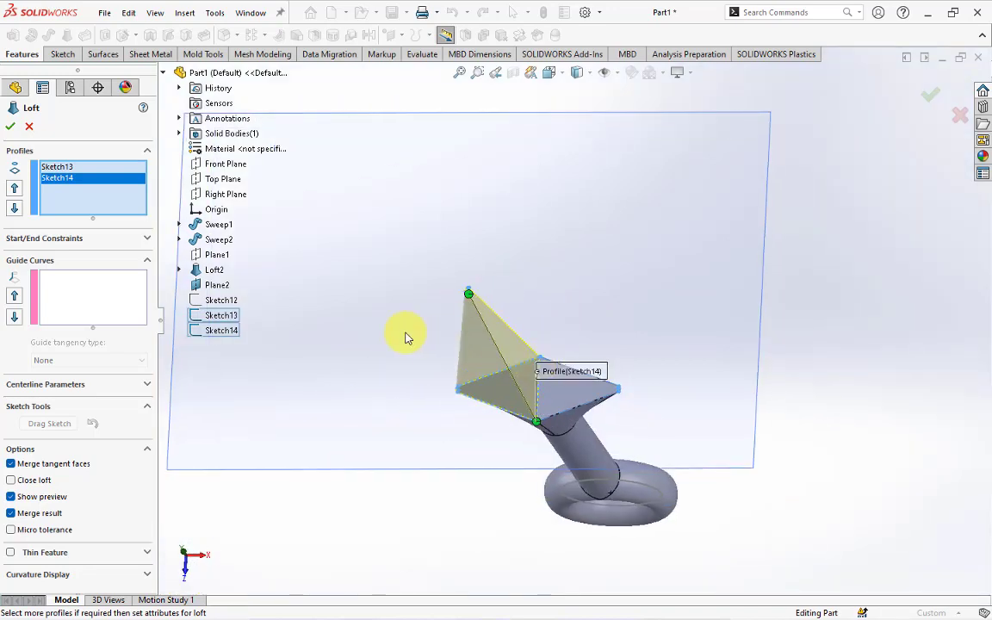
{"action": "left_click", "coordinate": [12, 125]}
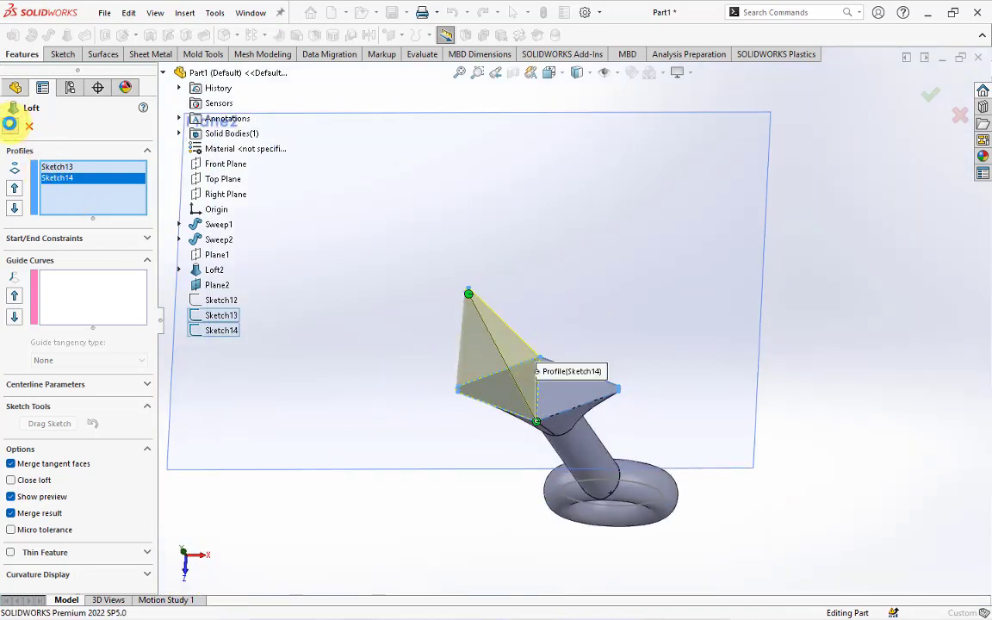
Edit Loft4 to toggle Merge tangent faces
{"action": "scroll", "coordinate": [496, 381], "scroll_direction": "down", "scroll_amount": 3}
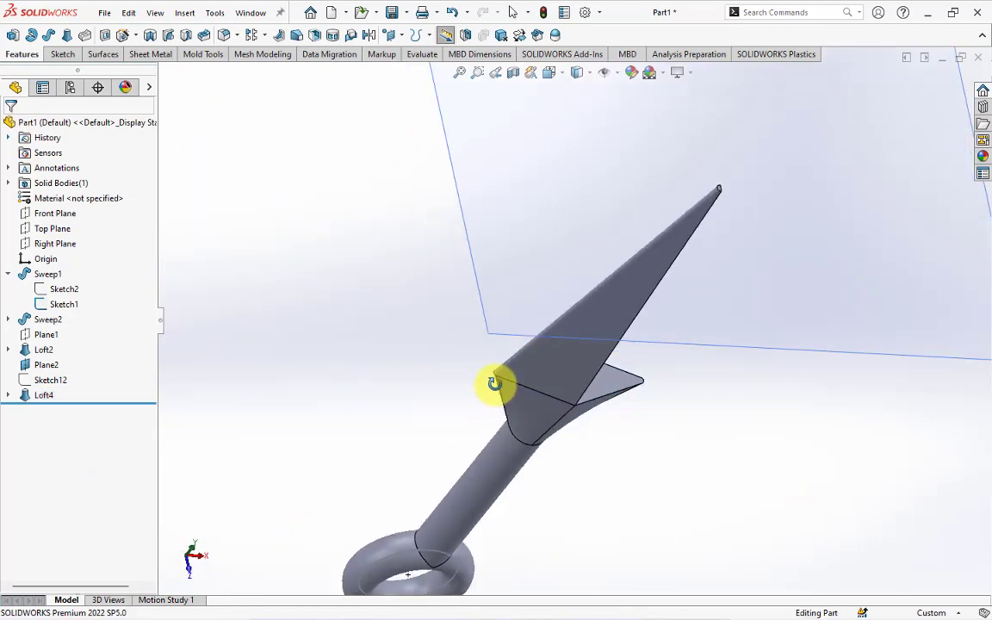
{"action": "scroll", "coordinate": [534, 371], "scroll_direction": "down", "scroll_amount": 2}
{"action": "left_click", "coordinate": [21, 395]}
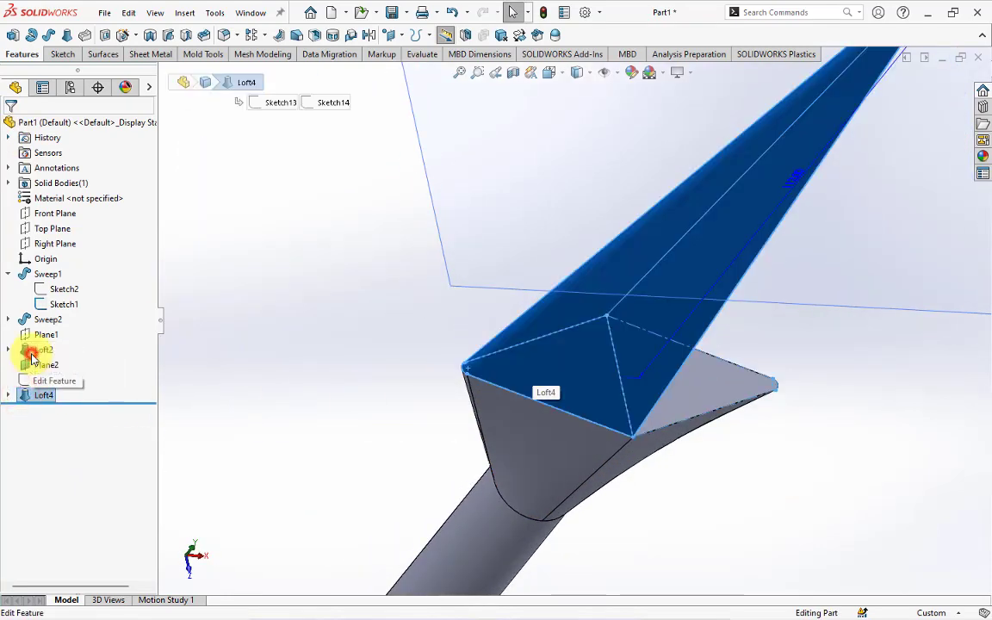
{"action": "left_click", "coordinate": [31, 355]}
{"action": "left_click", "coordinate": [10, 464]}
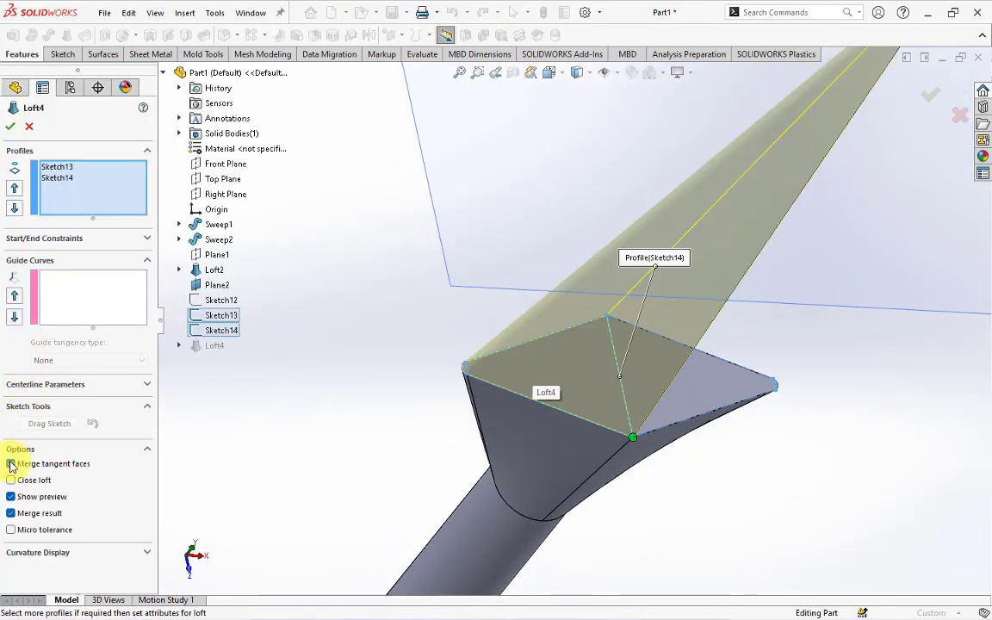
{"action": "left_click", "coordinate": [11, 126]}
{"action": "scroll", "coordinate": [269, 294], "scroll_direction": "up", "scroll_amount": 5}
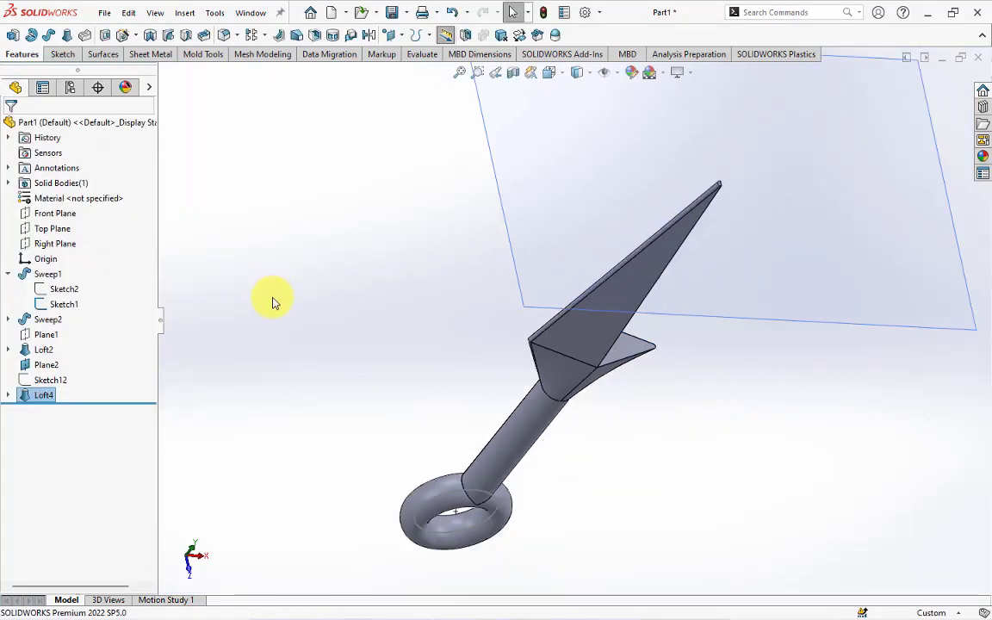
{"action": "mouse_move", "coordinate": [459, 276]}
{"action": "middle_mouse_down"}
{"action": "mouse_move", "coordinate": [531, 233]}
{"action": "mouse_move", "coordinate": [457, 236]}
{"action": "middle_mouse_up"}
Hide Plane2 and select the Right Plane as the mirror plane
{"action": "left_click", "coordinate": [456, 237]}
{"action": "left_click", "coordinate": [538, 194]}
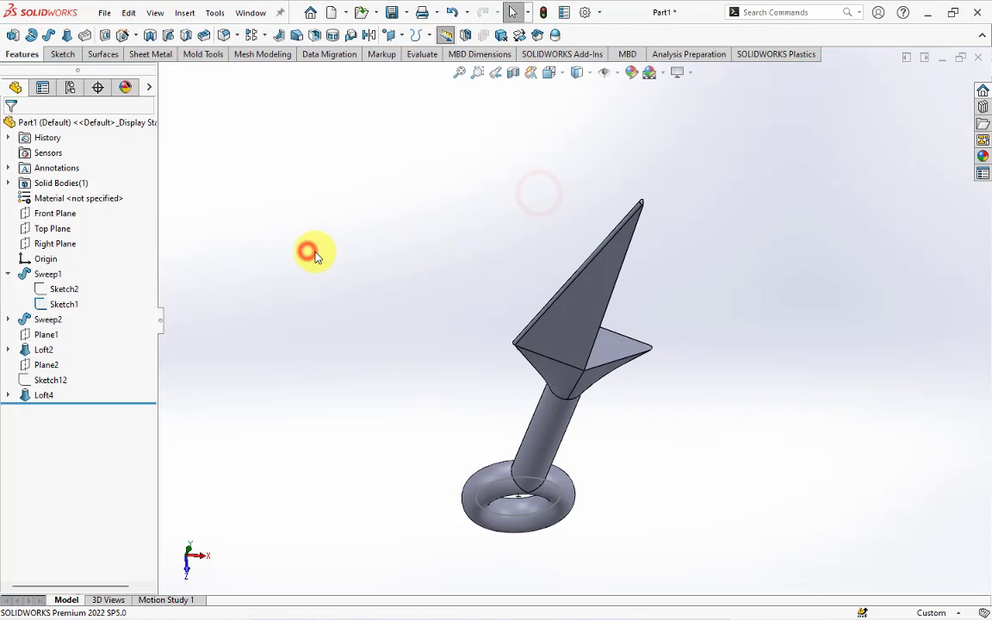
{"action": "left_click", "coordinate": [55, 244]}
{"action": "key", "text": "ctrl+8"}
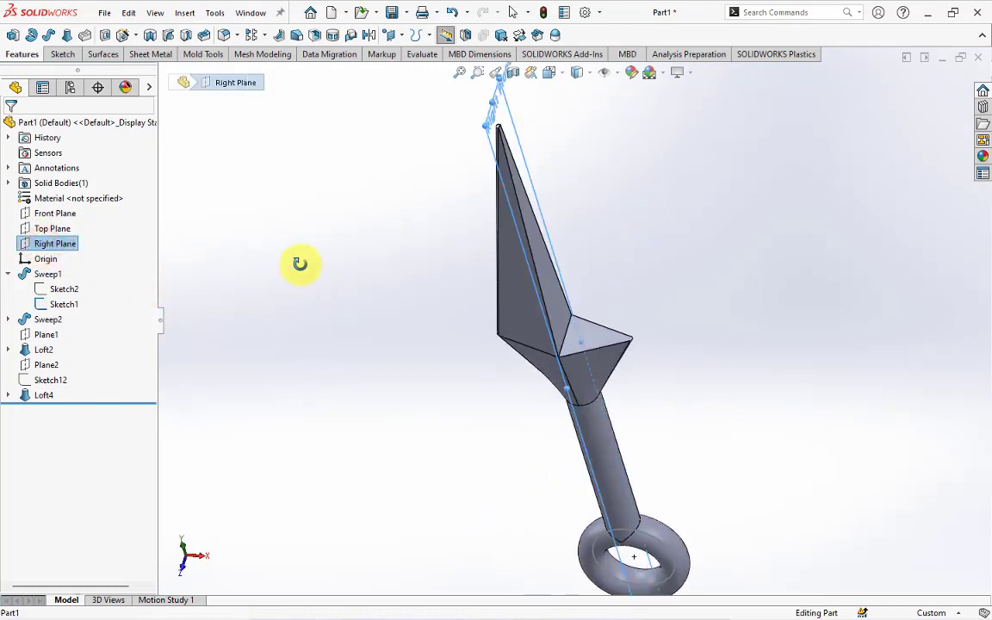
Mirror Loft4 across the Right Plane to create Mirror1
{"action": "left_click", "coordinate": [368, 35]}
{"action": "left_click", "coordinate": [128, 276]}
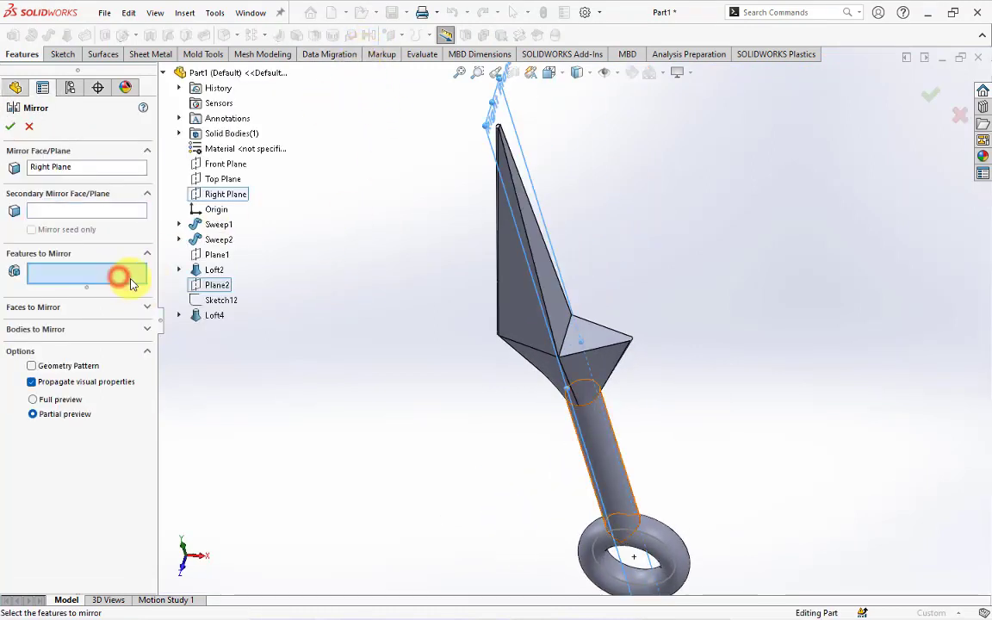
{"action": "left_click", "coordinate": [520, 315]}
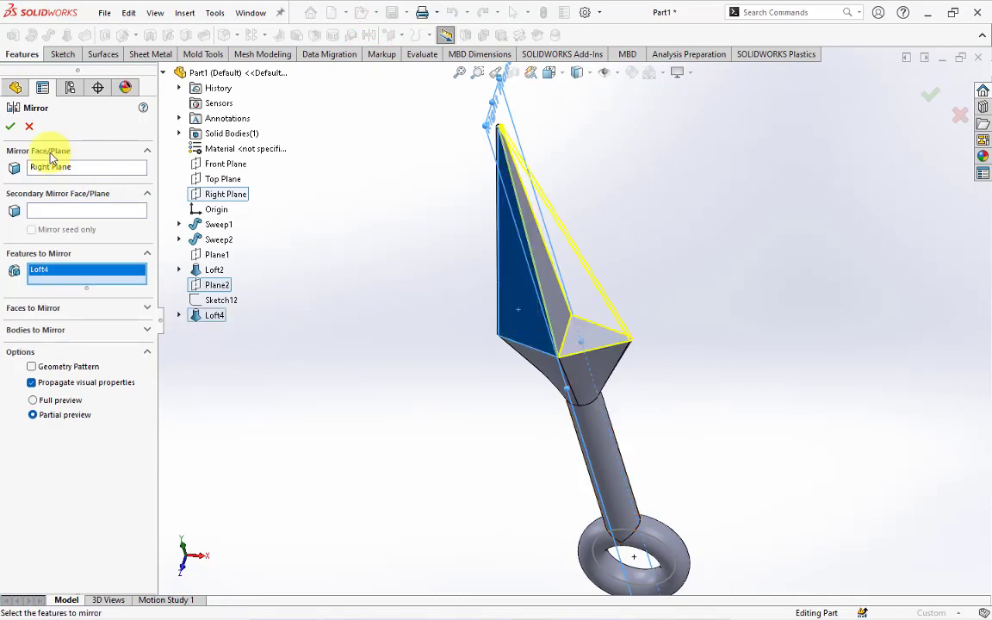
{"action": "left_click", "coordinate": [10, 128]}
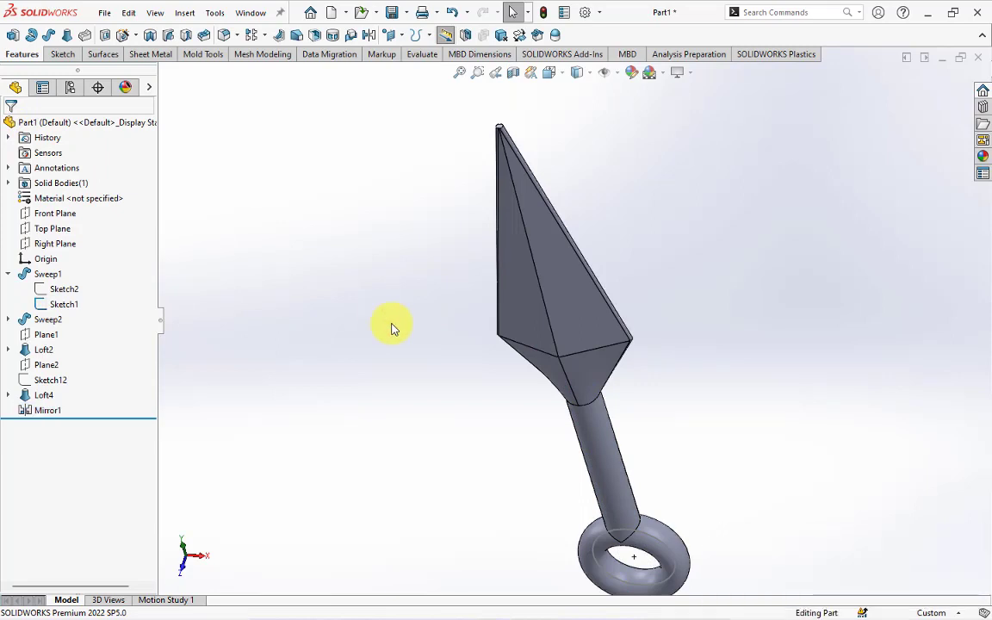
{"action": "scroll", "coordinate": [379, 325], "scroll_direction": "up", "scroll_amount": 1}
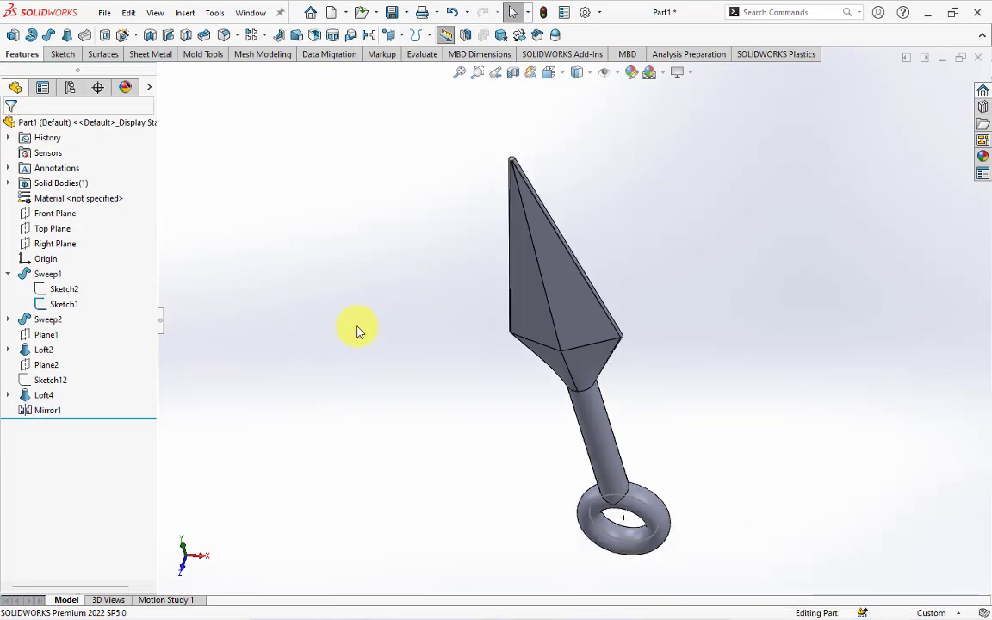
Start a Front Plane sketch and convert the blade's left and right silhouette edges into sketch lines
{"action": "left_click", "coordinate": [53, 213]}
{"action": "left_click", "coordinate": [67, 194]}
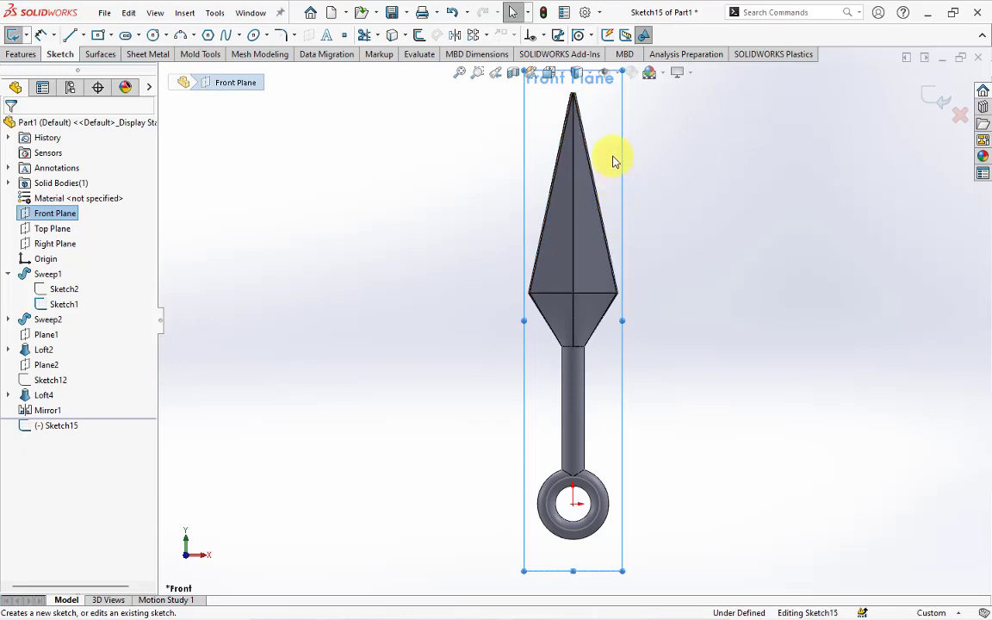
{"action": "scroll", "coordinate": [603, 147], "scroll_direction": "down", "scroll_amount": 3}
{"action": "scroll", "coordinate": [591, 137], "scroll_direction": "down", "scroll_amount": 3}
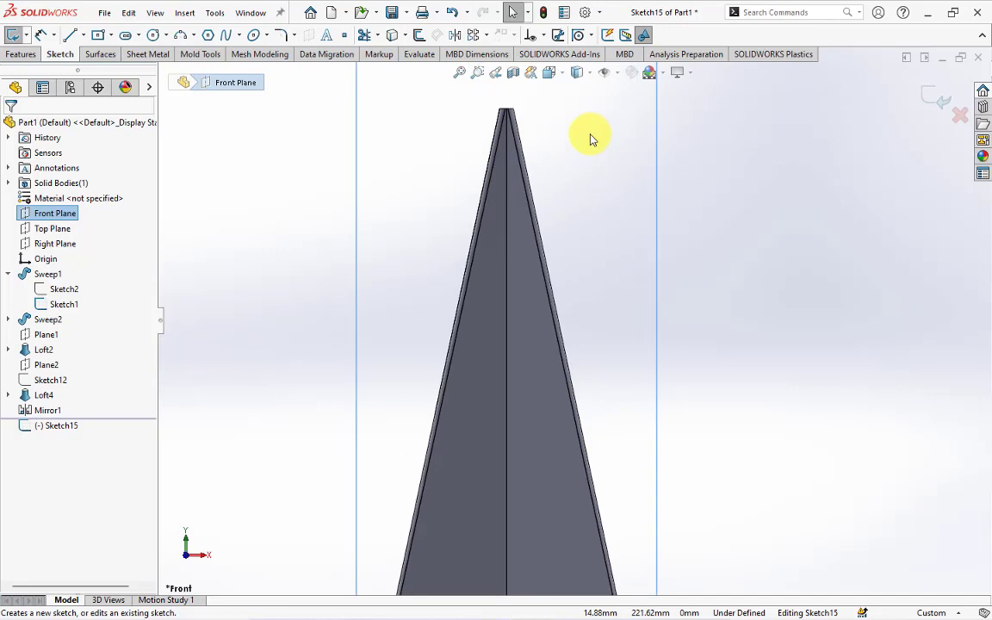
{"action": "left_click", "coordinate": [392, 34]}
{"action": "left_click", "coordinate": [459, 204]}
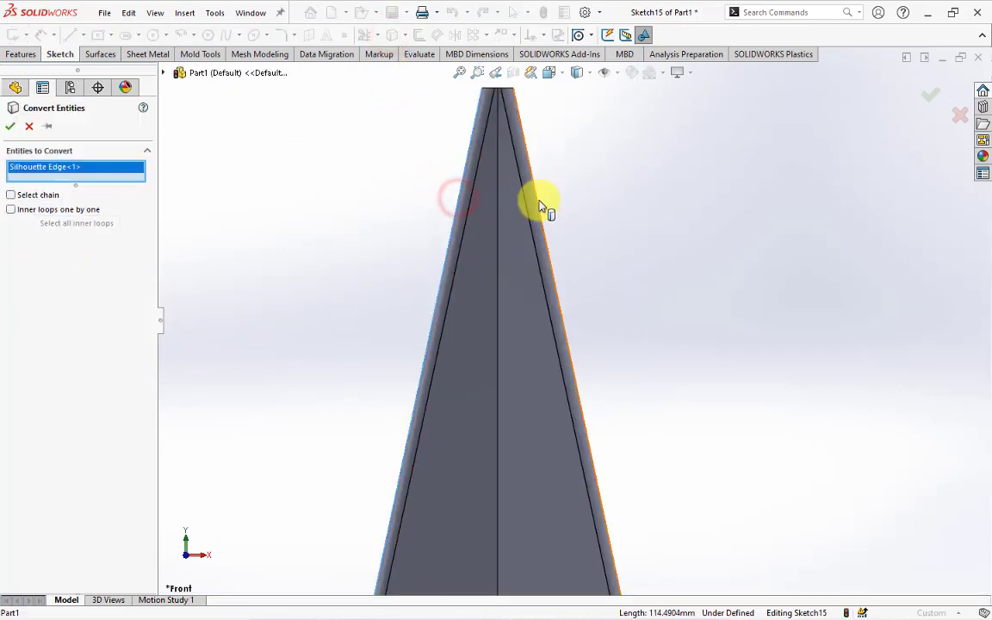
{"action": "left_click", "coordinate": [540, 202]}
{"action": "left_click", "coordinate": [10, 126]}
{"action": "left_click_drag", "start_coordinate": [620, 305], "coordinate": [436, 238]}
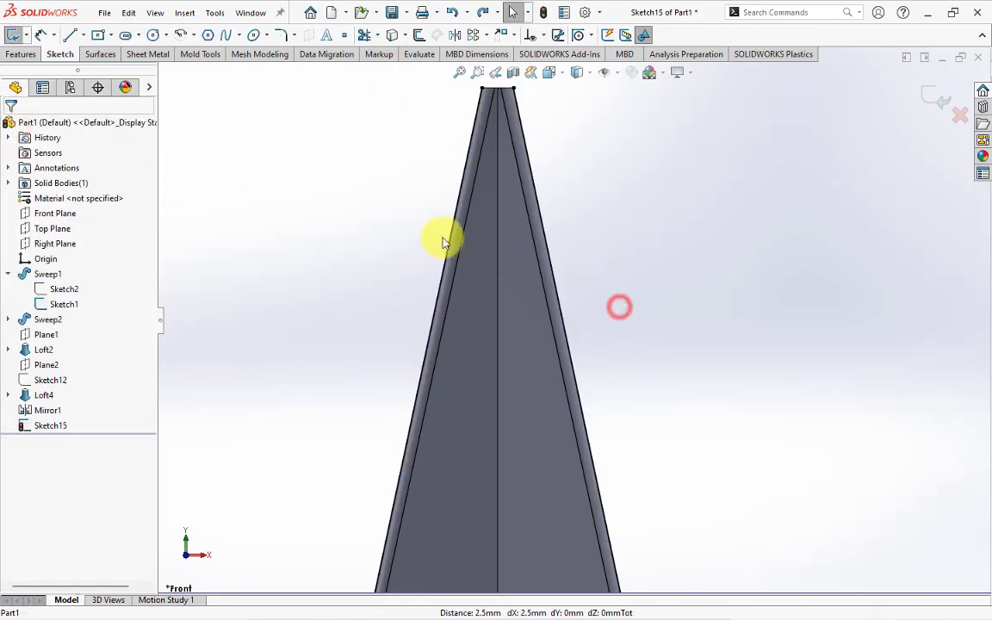
{"action": "left_click", "coordinate": [502, 195]}
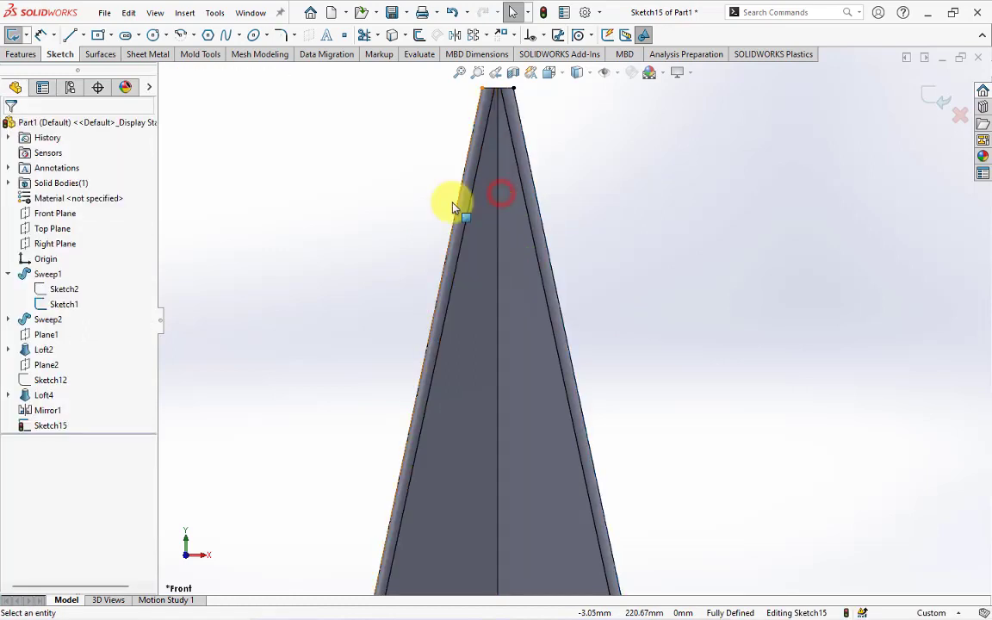
Draw a centre-point arc across the blade between its left and right edges
{"action": "left_click", "coordinate": [191, 34]}
{"action": "left_click", "coordinate": [198, 53]}
{"action": "left_click", "coordinate": [498, 324]}
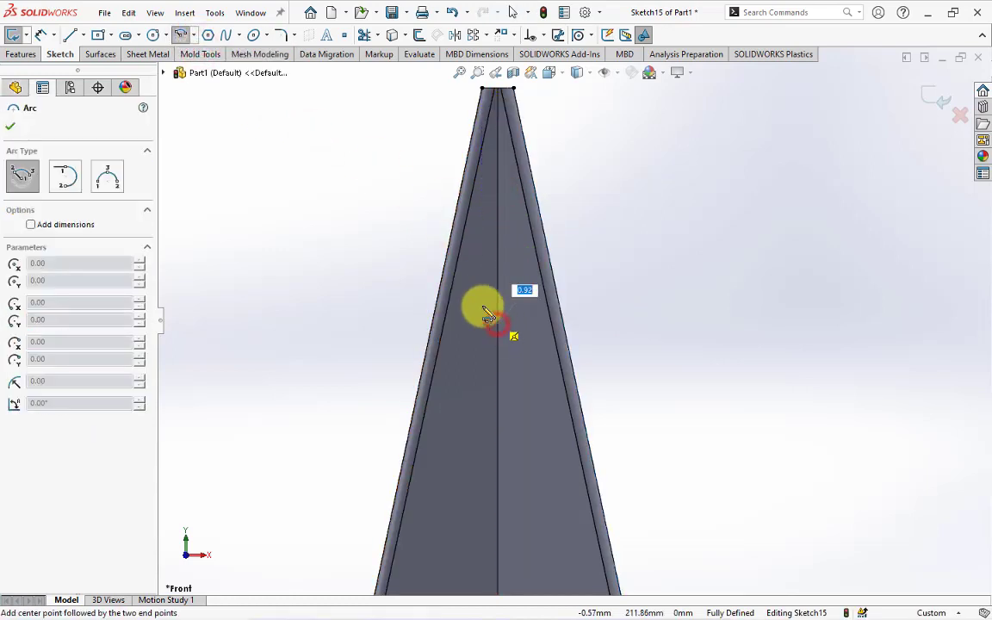
{"action": "left_click", "coordinate": [446, 270]}
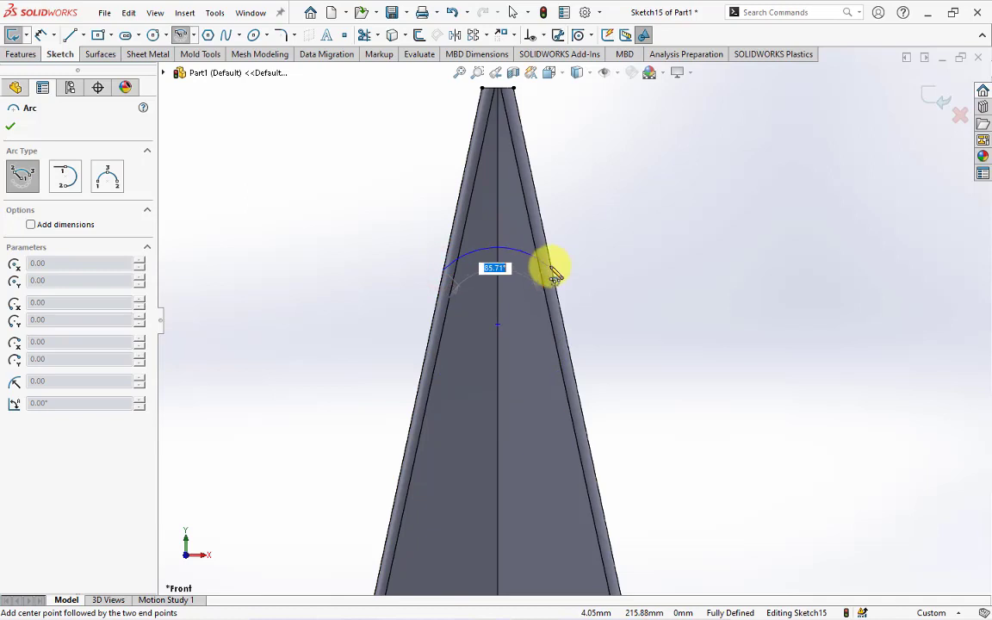
{"action": "left_click", "coordinate": [555, 274]}
{"action": "right_click", "coordinate": [554, 267]}
{"action": "left_click", "coordinate": [571, 281]}
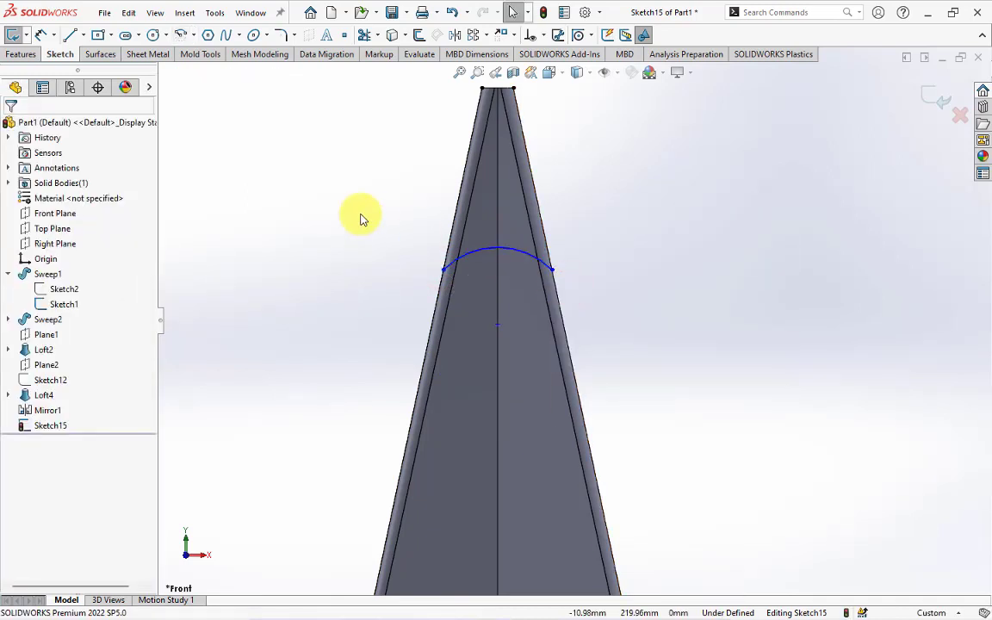
Dimension the arc 102 mm above the blade's widest edge
{"action": "scroll", "coordinate": [431, 241], "scroll_direction": "up", "scroll_amount": 5}
{"action": "scroll", "coordinate": [627, 505], "scroll_direction": "down", "scroll_amount": 1}
{"action": "scroll", "coordinate": [627, 505], "scroll_direction": "down", "scroll_amount": 1}
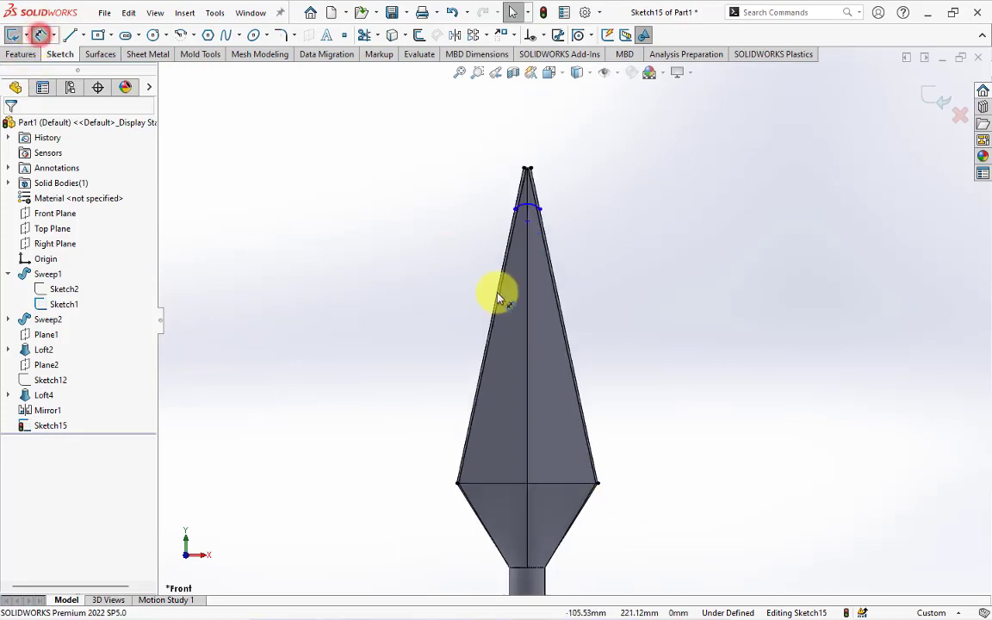
{"action": "left_click", "coordinate": [575, 483]}
{"action": "left_click", "coordinate": [646, 362]}
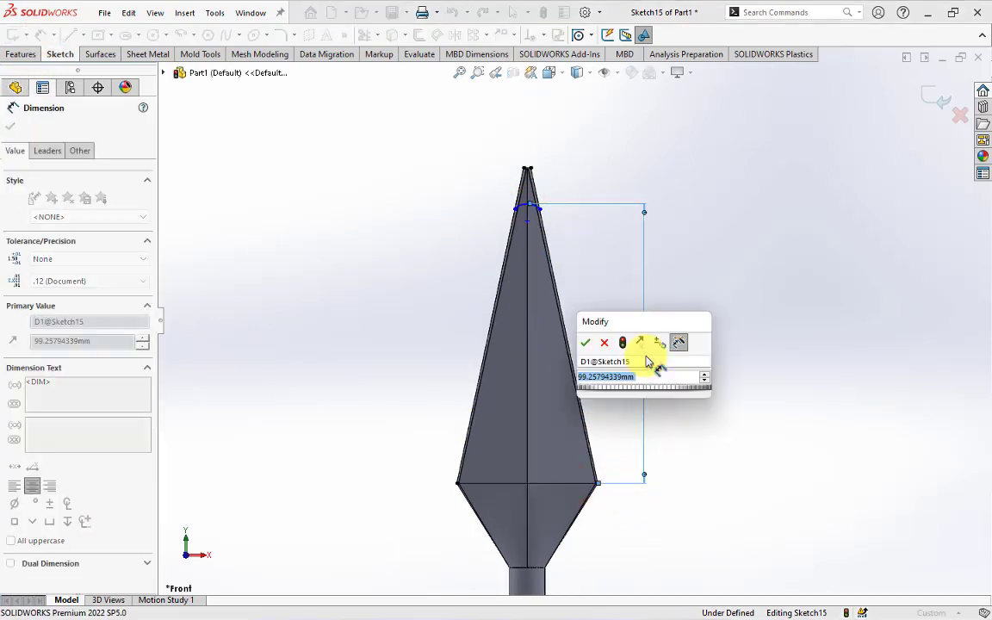
{"action": "type", "text": "102"}
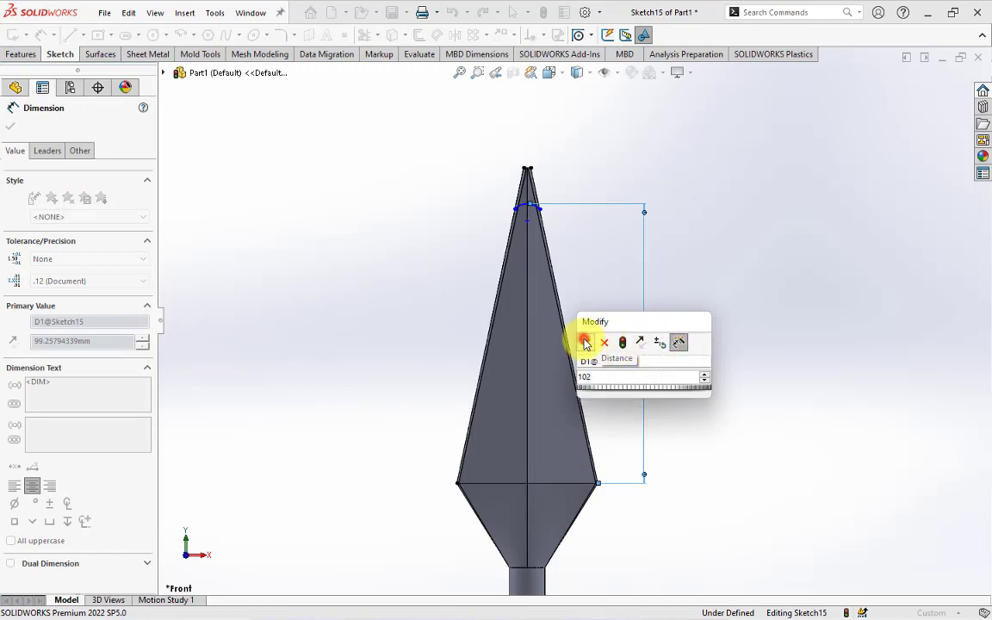
{"action": "left_click", "coordinate": [585, 341]}
Dimension the distance between the arc's two endpoints as 8 mm
{"action": "scroll", "coordinate": [526, 191], "scroll_direction": "down", "scroll_amount": 3}
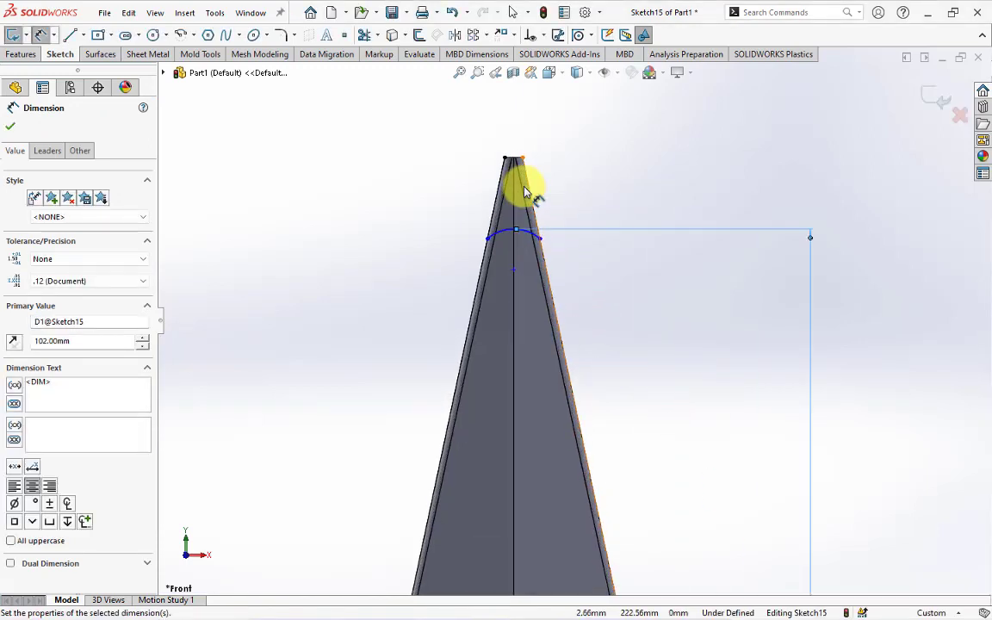
{"action": "scroll", "coordinate": [525, 191], "scroll_direction": "down", "scroll_amount": 2}
{"action": "left_click", "coordinate": [553, 277]}
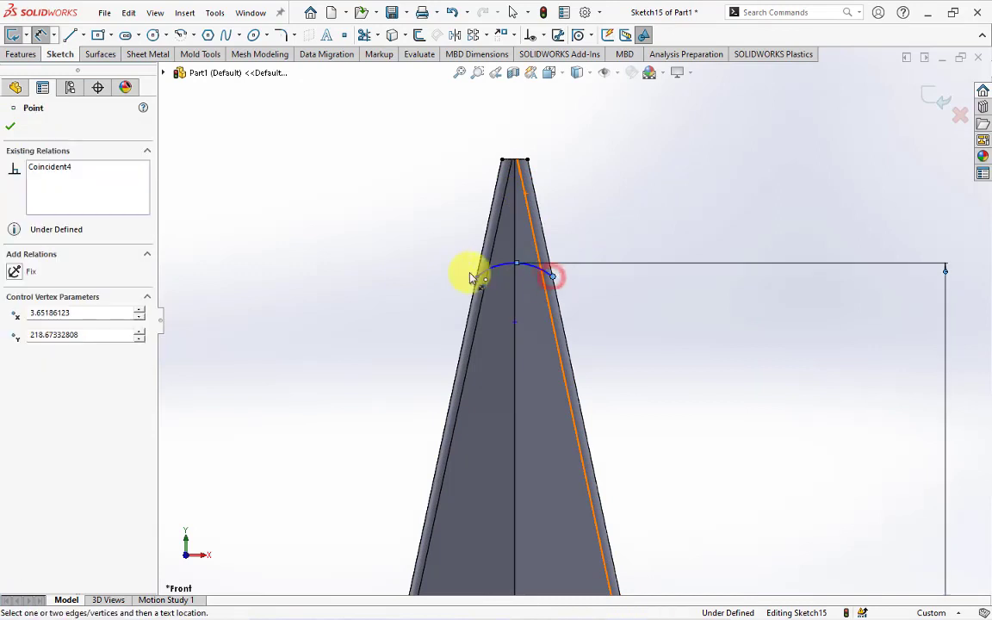
{"action": "left_click", "coordinate": [477, 277]}
{"action": "left_click", "coordinate": [525, 130]}
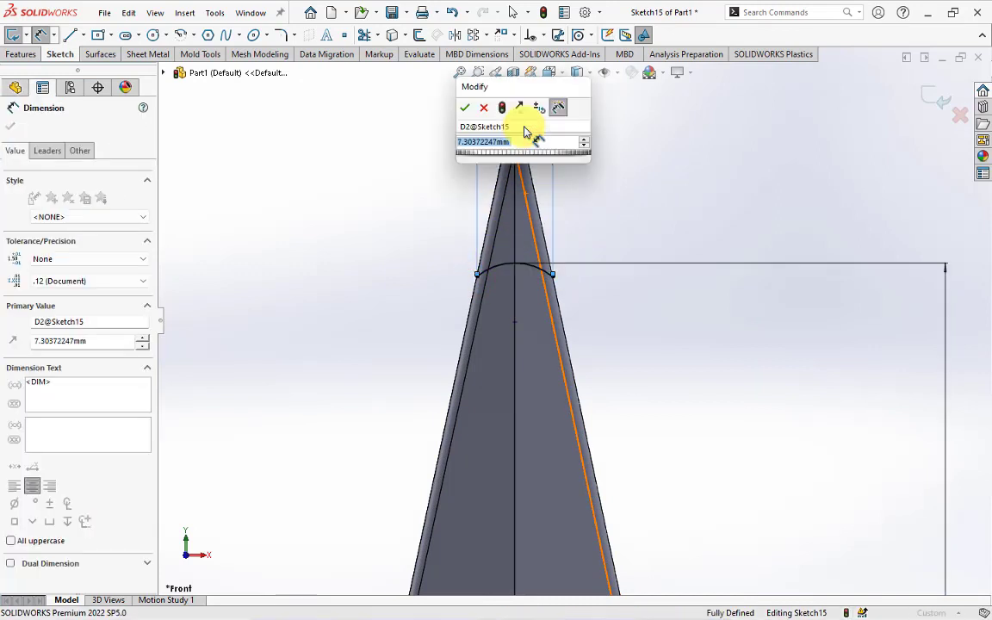
{"action": "type", "text": "8"}
{"action": "key", "text": "Return"}
{"action": "scroll", "coordinate": [631, 222], "scroll_direction": "up", "scroll_amount": 5}
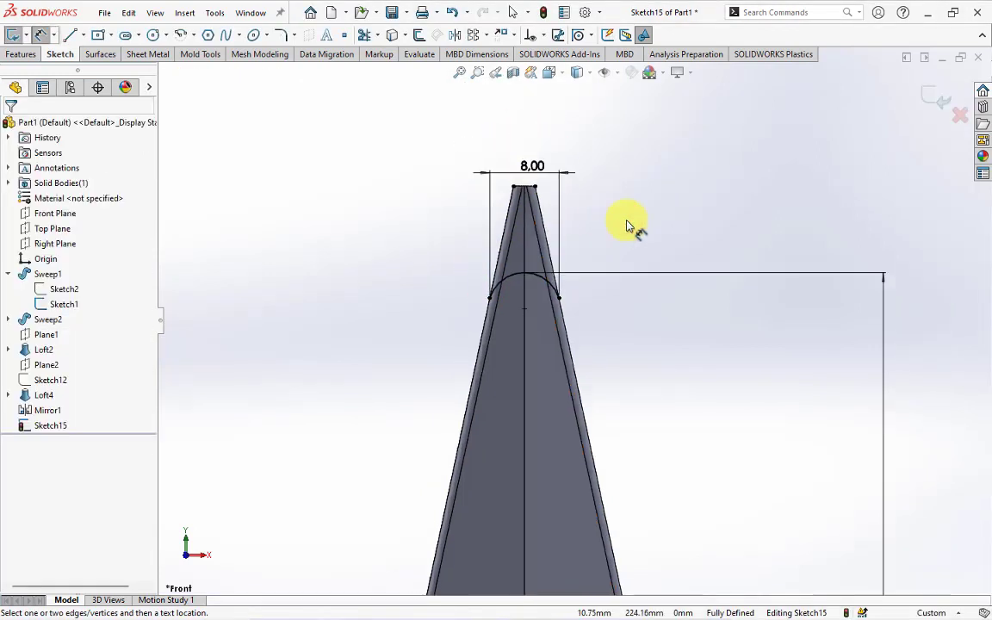
{"action": "scroll", "coordinate": [571, 332], "scroll_direction": "down", "scroll_amount": 3}
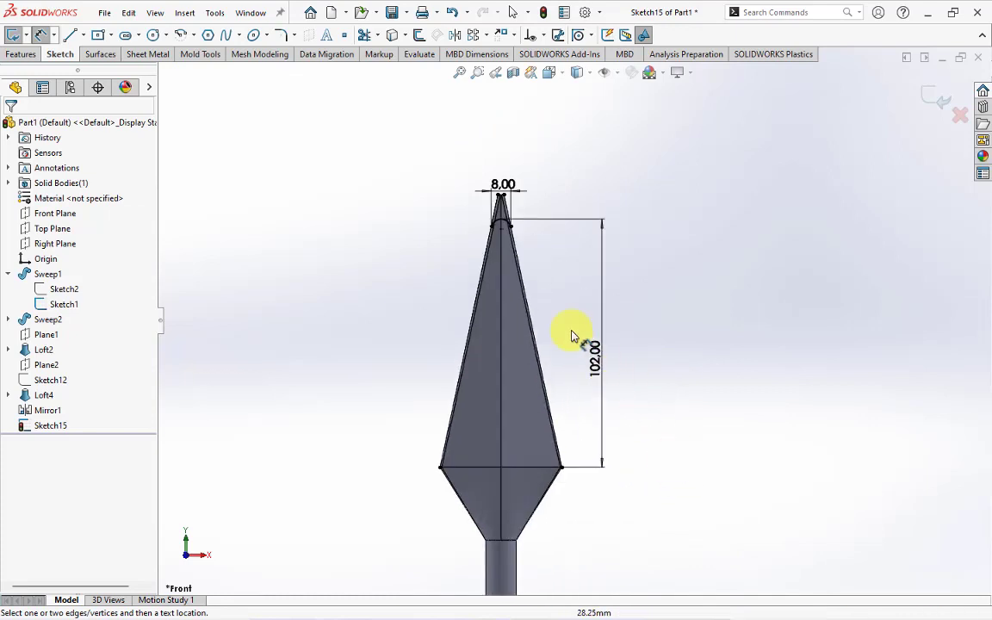
{"action": "scroll", "coordinate": [541, 270], "scroll_direction": "down", "scroll_amount": 1}
{"action": "left_click", "coordinate": [24, 54]}
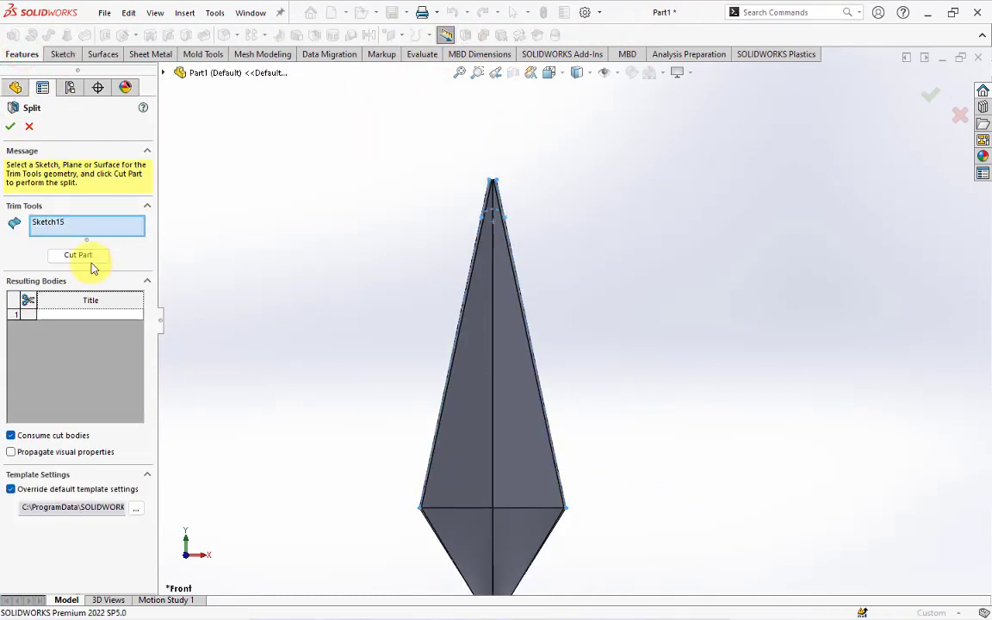
Split the part along Sketch15, discarding the pointed tip, and inspect the trimmed blade end
{"action": "left_click", "coordinate": [79, 256]}
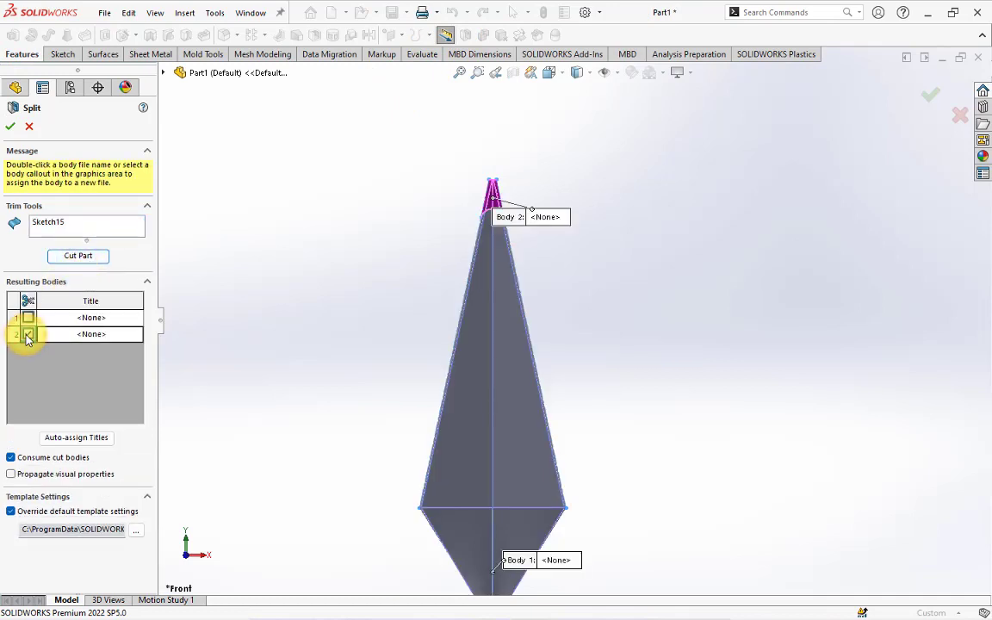
{"action": "mouse_move", "coordinate": [198, 387]}
{"action": "middle_mouse_down"}
{"action": "mouse_move", "coordinate": [465, 294]}
{"action": "mouse_move", "coordinate": [436, 271]}
{"action": "middle_mouse_up"}
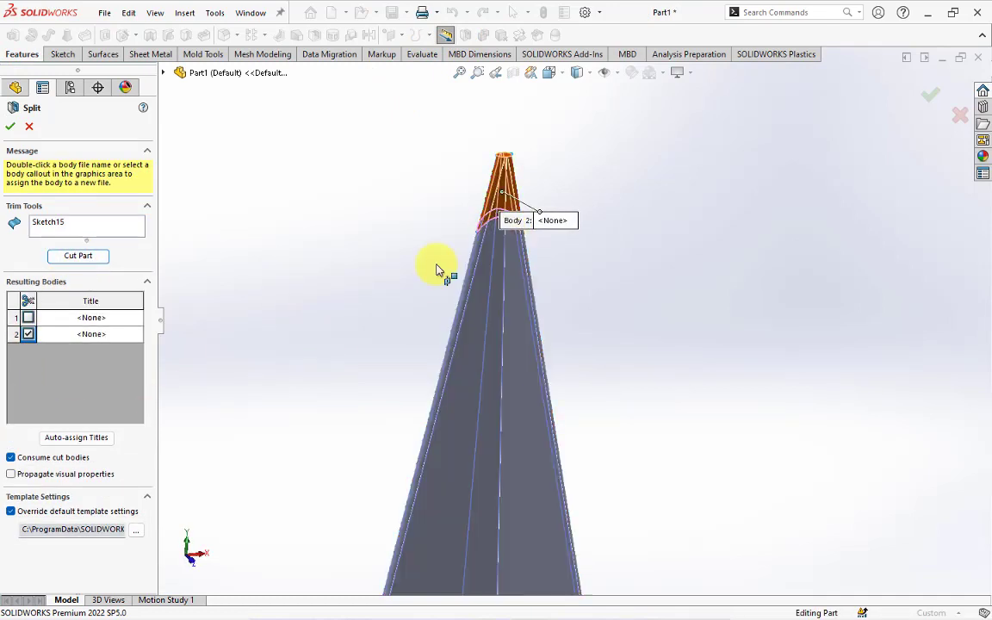
{"action": "left_click", "coordinate": [11, 128]}
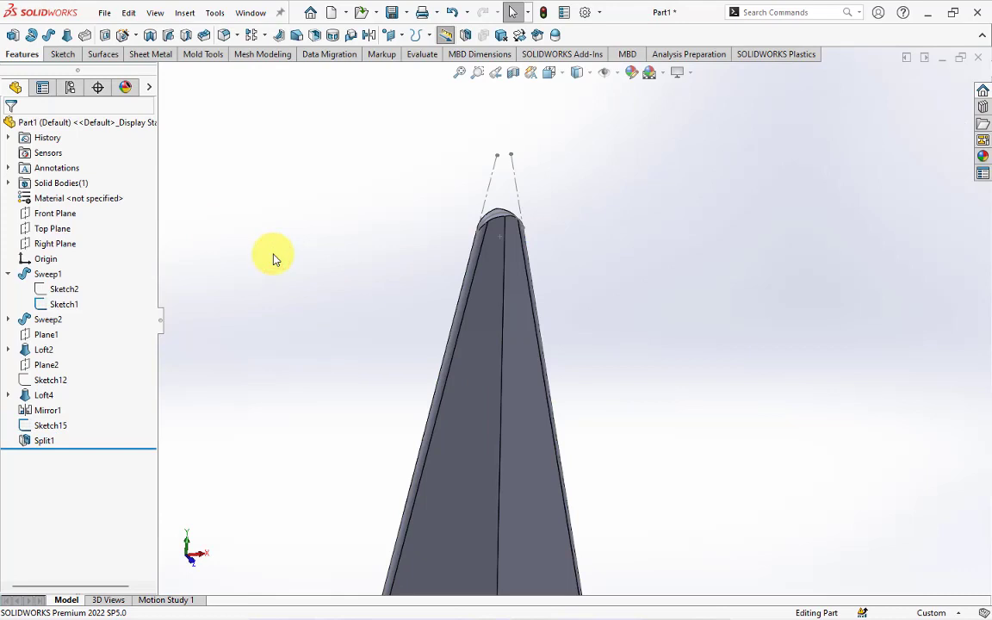
{"action": "middle_click_drag", "start_coordinate": [310, 281], "coordinate": [506, 259]}
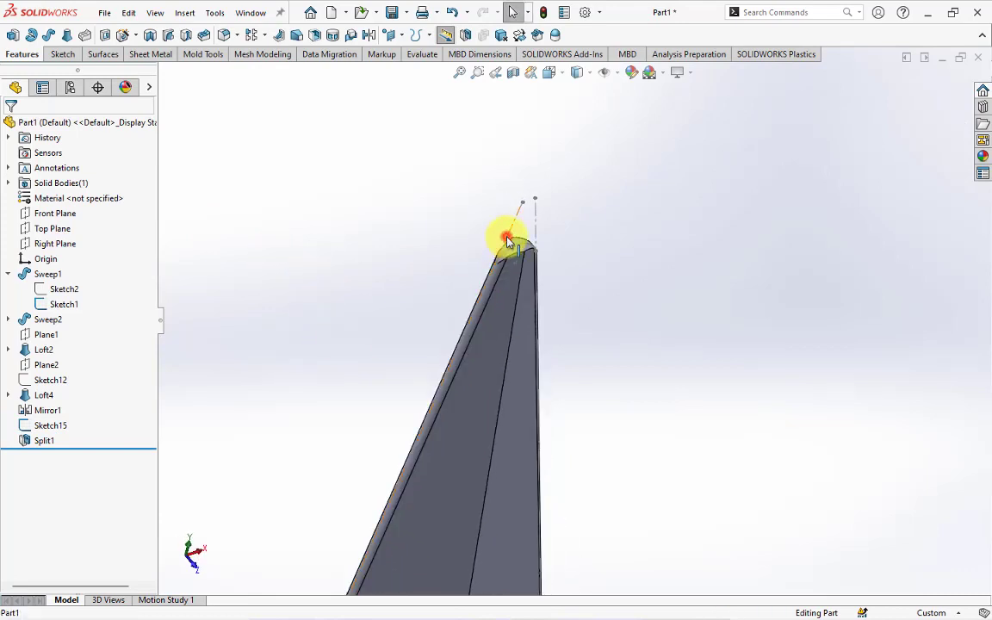
{"action": "left_click", "coordinate": [508, 240]}
{"action": "scroll", "coordinate": [570, 267], "scroll_direction": "up", "scroll_amount": 3}
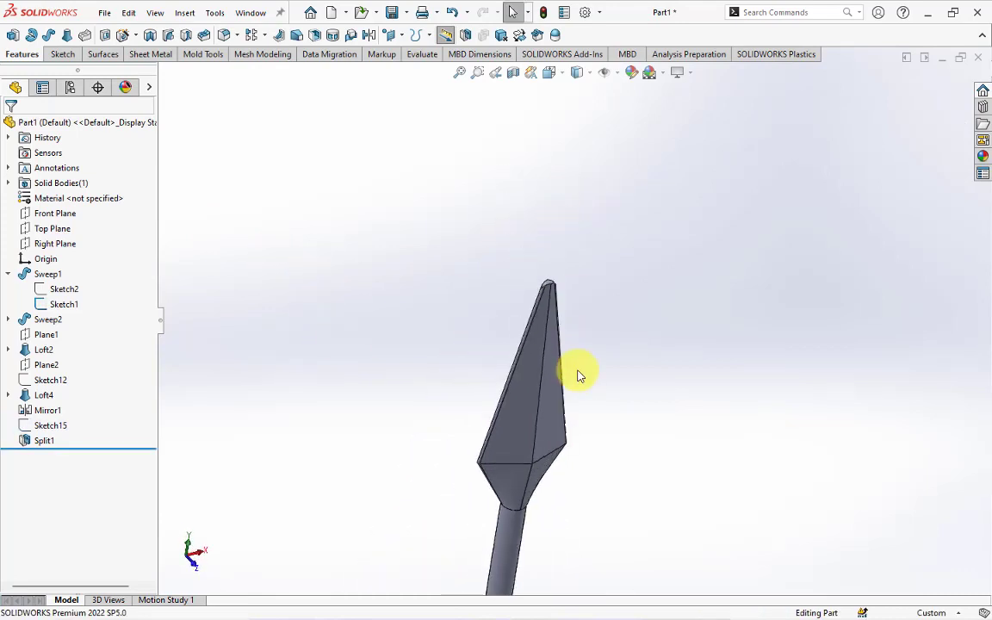
{"action": "scroll", "coordinate": [577, 405], "scroll_direction": "down", "scroll_amount": 2}
{"action": "scroll", "coordinate": [570, 443], "scroll_direction": "down", "scroll_amount": 2}
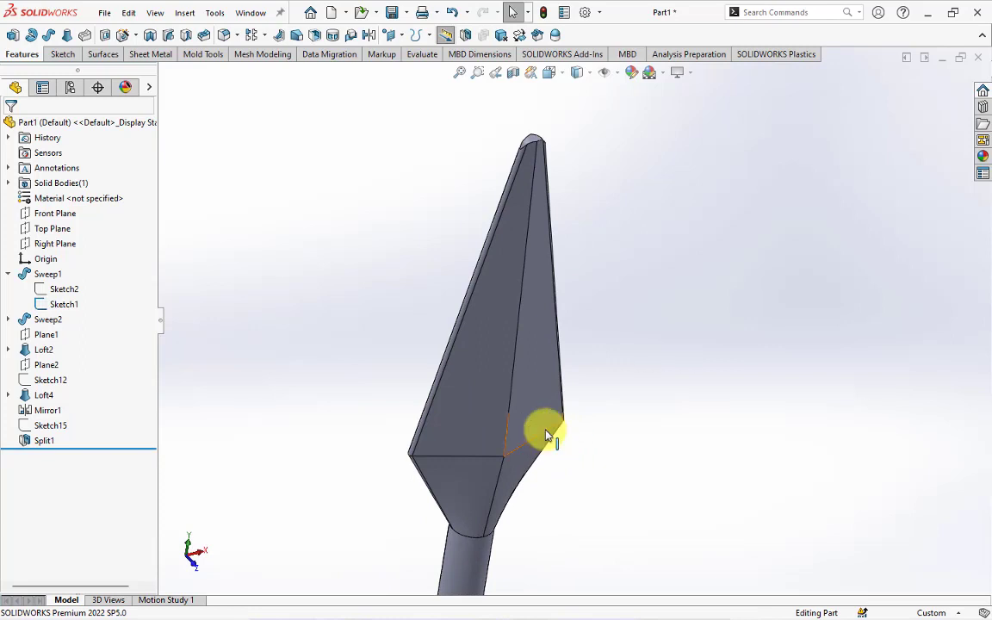
Fillet four blade ridge edges with a 1 mm radius
{"action": "left_click", "coordinate": [240, 39]}
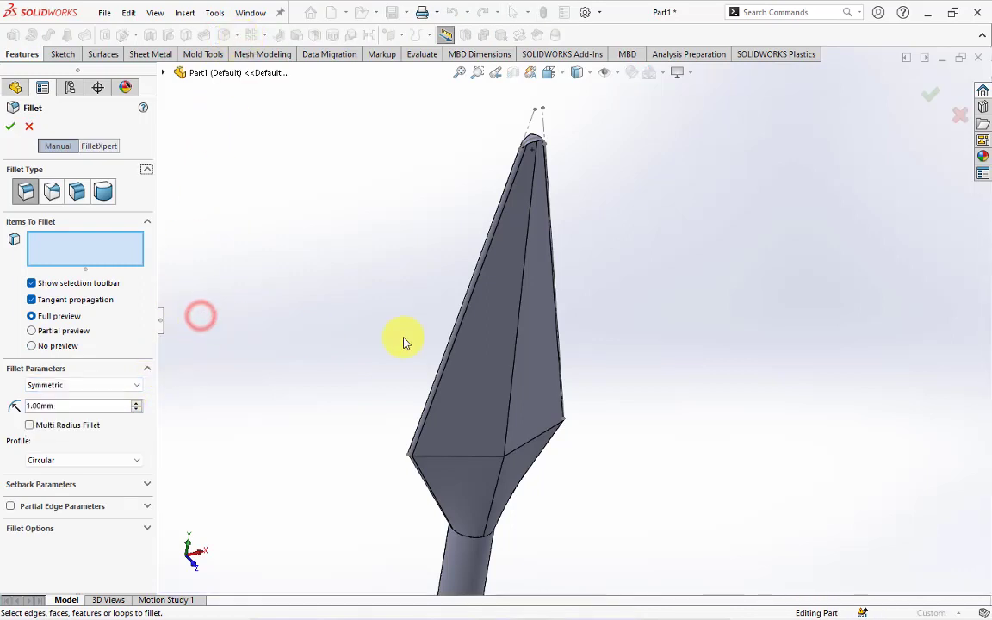
{"action": "left_click", "coordinate": [518, 352]}
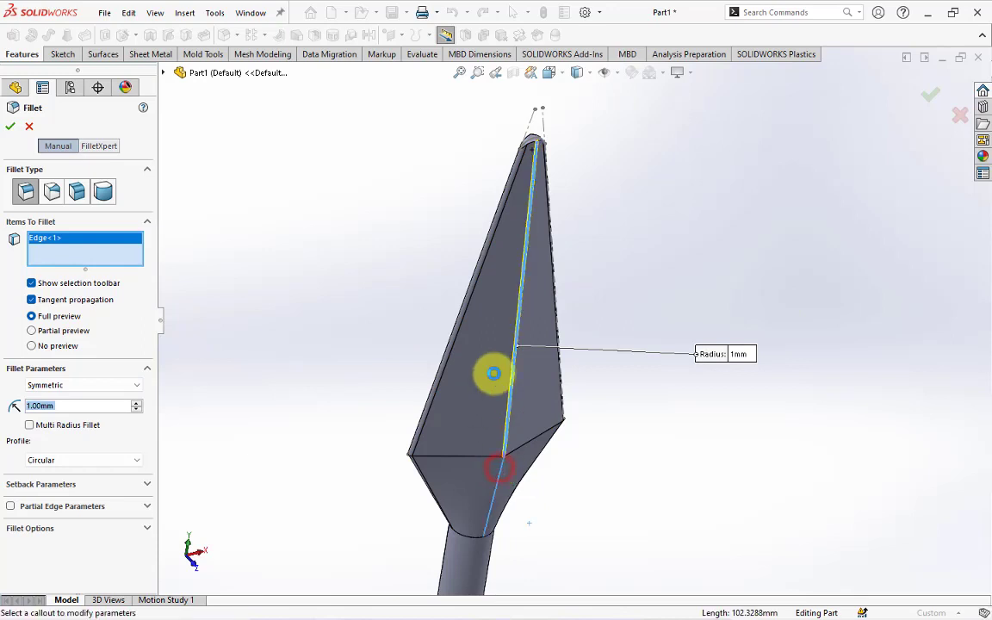
{"action": "left_click", "coordinate": [495, 366]}
{"action": "middle_click_drag", "start_coordinate": [505, 349], "coordinate": [443, 315]}
{"action": "left_click", "coordinate": [444, 314]}
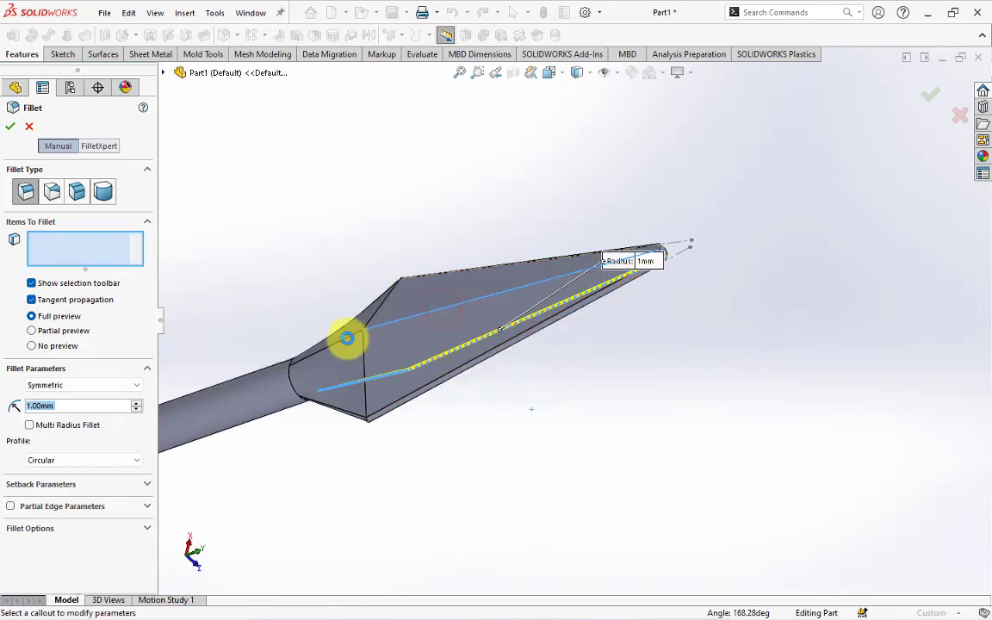
{"action": "left_click", "coordinate": [11, 126]}
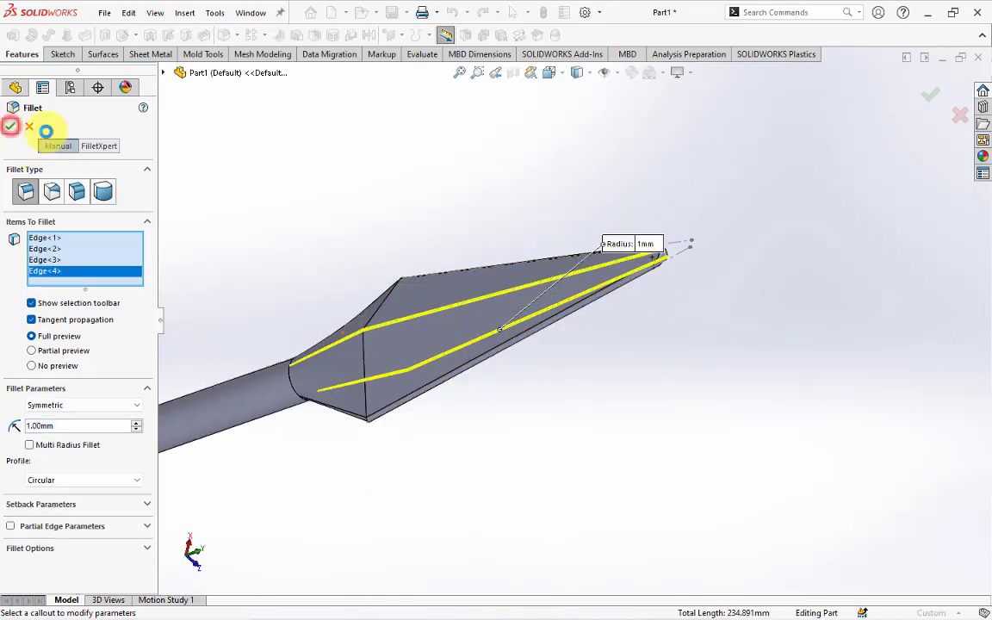
Add a 0.8 mm fillet to another blade edge and the trimmed tip face
{"action": "left_click", "coordinate": [298, 155]}
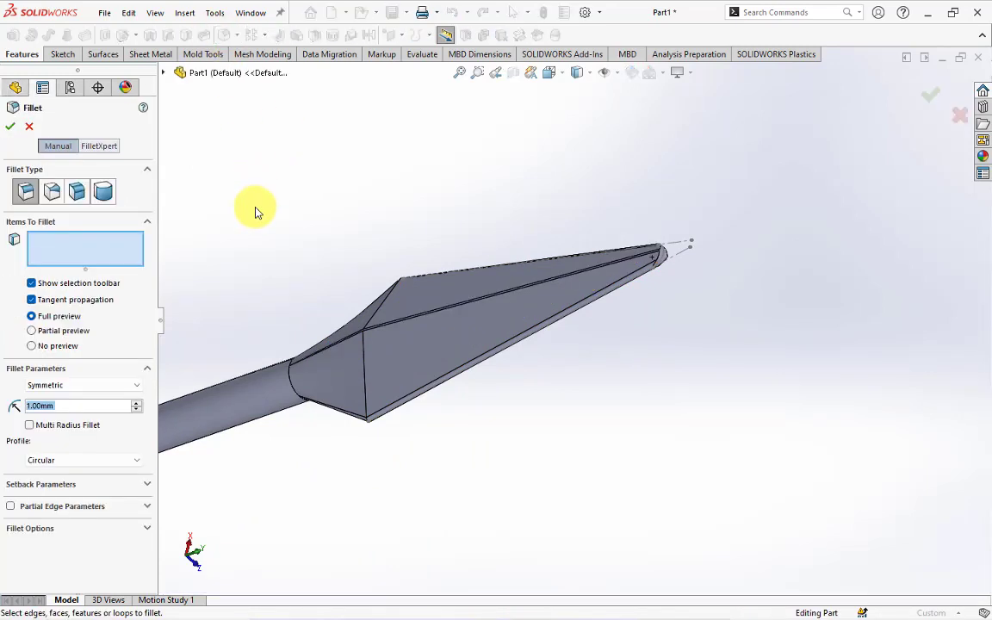
{"action": "scroll", "coordinate": [432, 329], "scroll_direction": "down", "scroll_amount": 3}
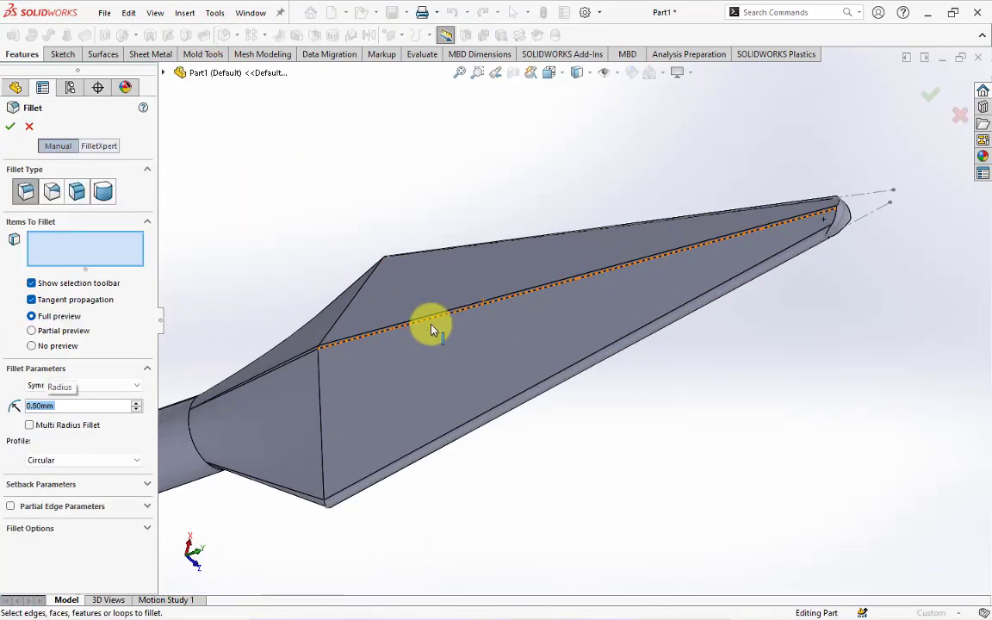
{"action": "left_click", "coordinate": [322, 386]}
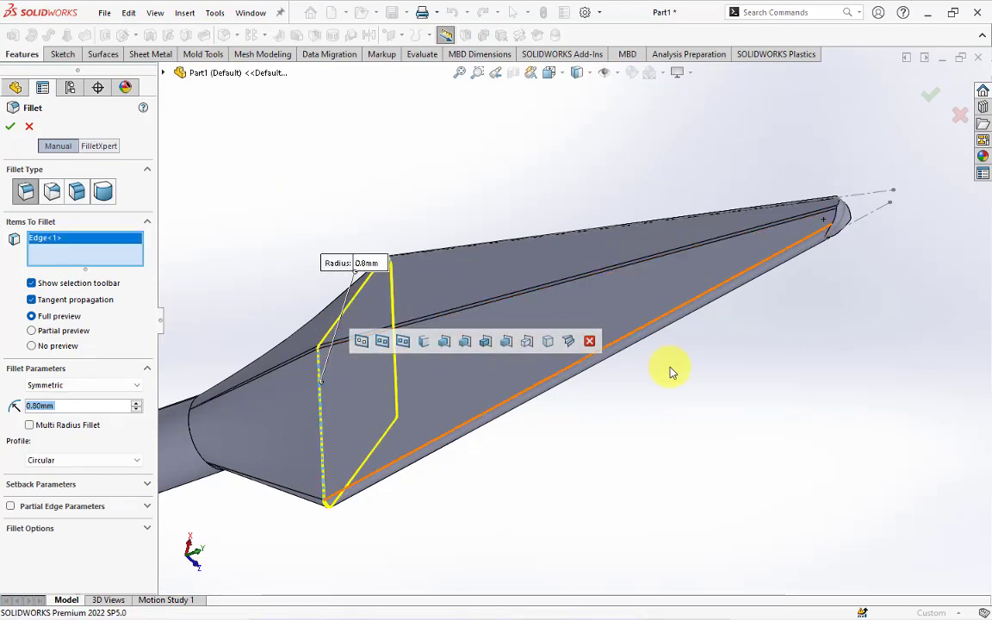
{"action": "scroll", "coordinate": [818, 241], "scroll_direction": "down", "scroll_amount": 3}
{"action": "middle_click_drag", "start_coordinate": [818, 242], "coordinate": [775, 278]}
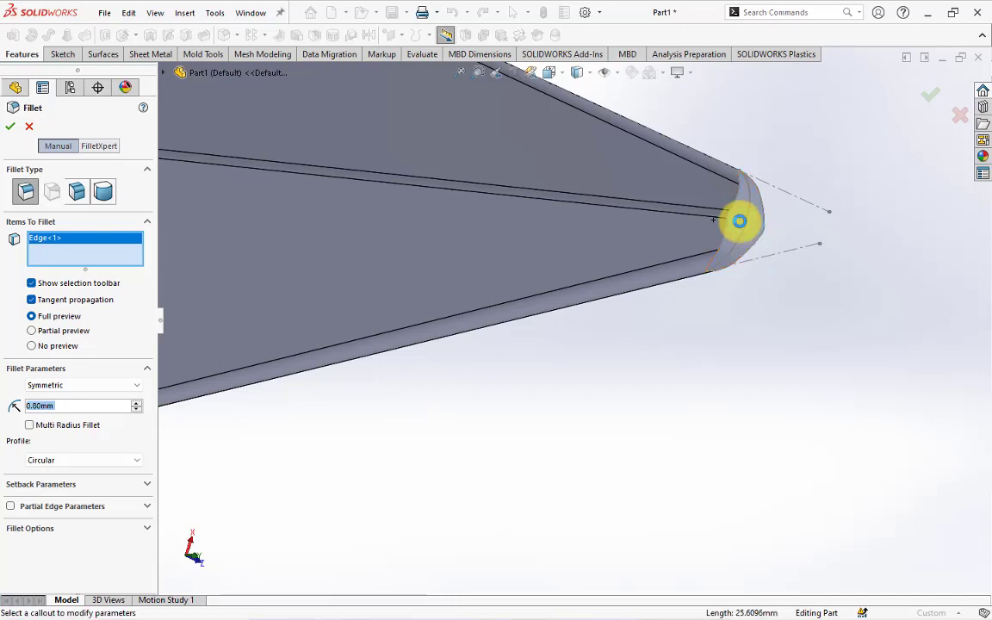
{"action": "scroll", "coordinate": [338, 237], "scroll_direction": "up", "scroll_amount": 1}
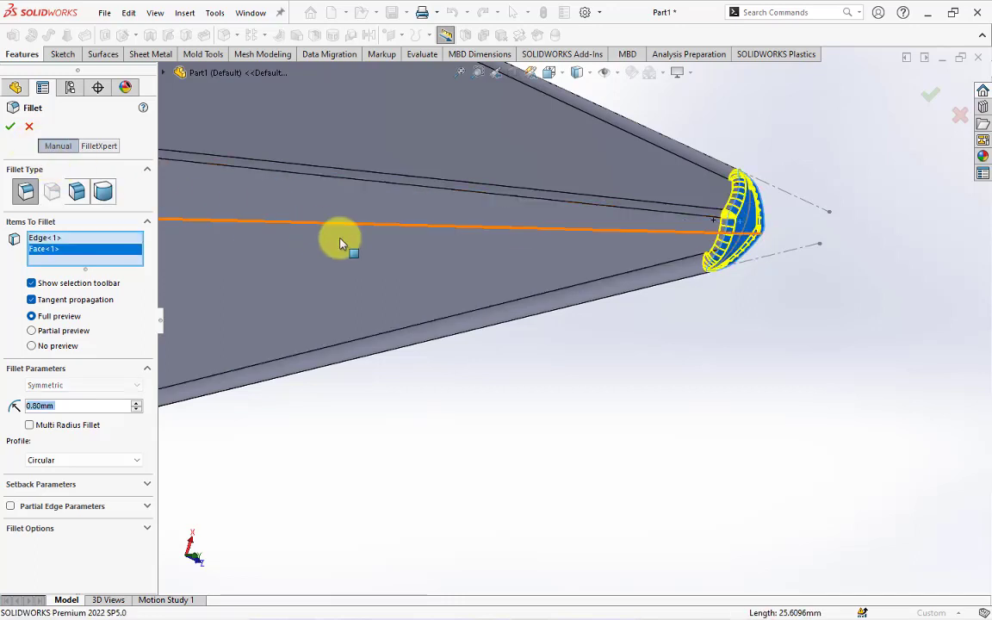
{"action": "scroll", "coordinate": [420, 261], "scroll_direction": "up", "scroll_amount": 3}
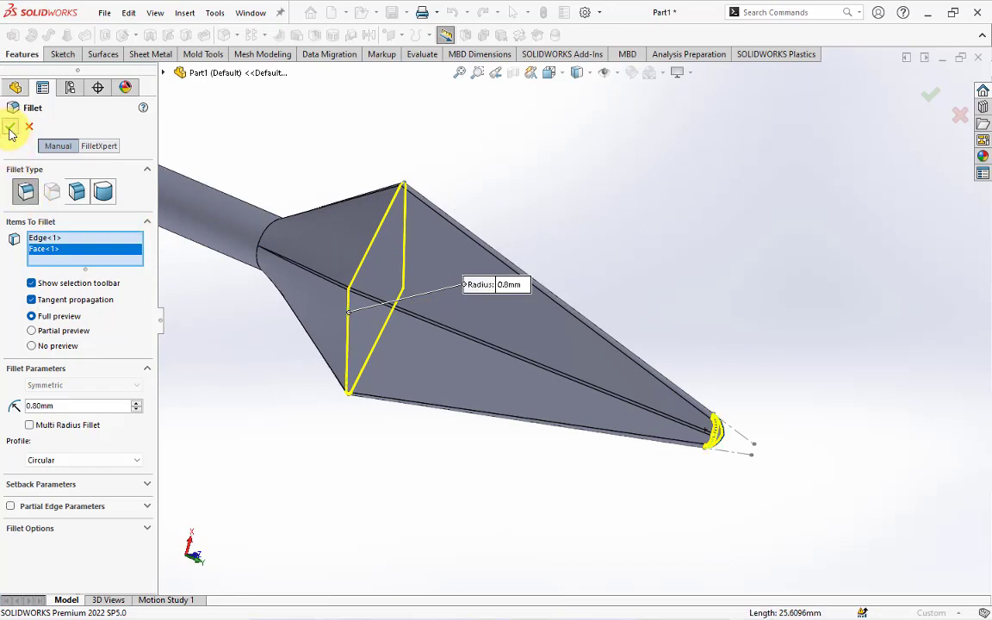
{"action": "left_click", "coordinate": [11, 128]}
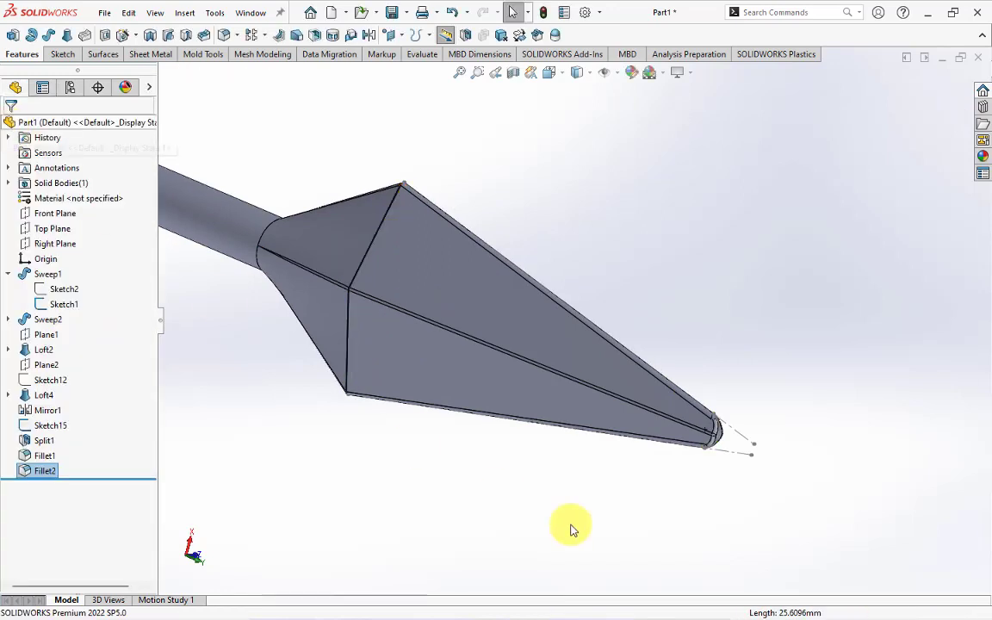
{"action": "left_click", "coordinate": [736, 454]}
{"action": "scroll", "coordinate": [742, 354], "scroll_direction": "up", "scroll_amount": 3}
{"action": "mouse_move", "coordinate": [659, 416]}
{"action": "middle_mouse_down"}
{"action": "mouse_move", "coordinate": [744, 324]}
{"action": "mouse_move", "coordinate": [678, 503]}
{"action": "mouse_move", "coordinate": [693, 348]}
{"action": "mouse_move", "coordinate": [713, 485]}
{"action": "middle_mouse_up"}
{"action": "scroll", "coordinate": [585, 400], "scroll_direction": "down", "scroll_amount": 3}
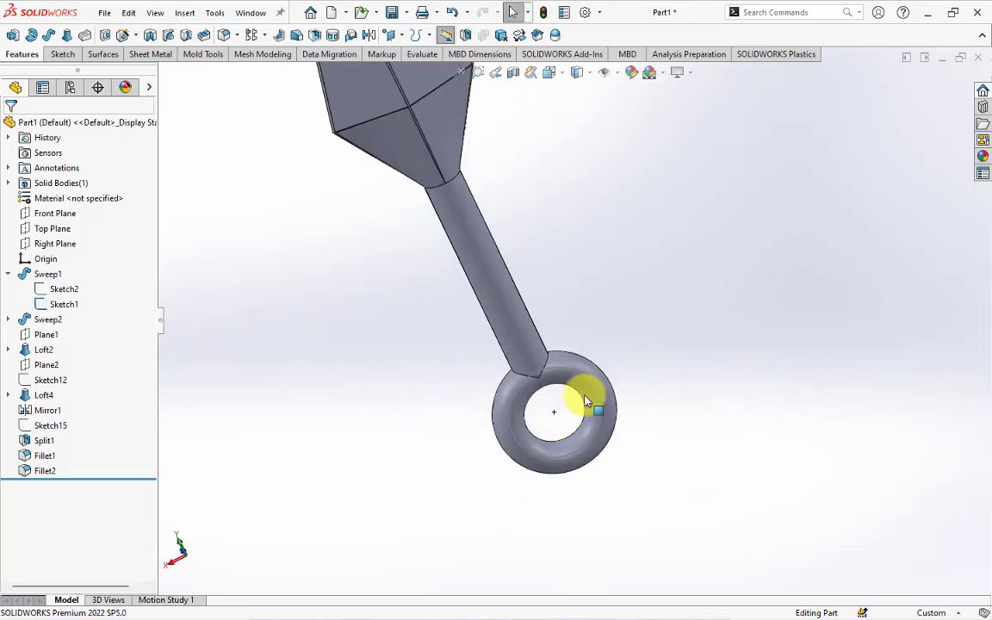
{"action": "left_click", "coordinate": [586, 383]}
{"action": "scroll", "coordinate": [682, 405], "scroll_direction": "up", "scroll_amount": 3}
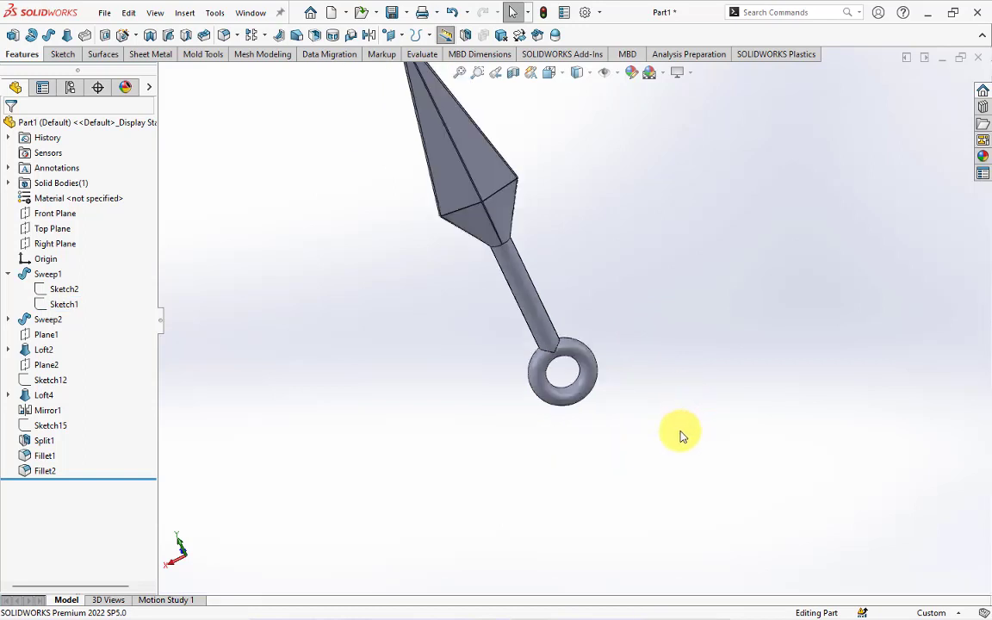
{"action": "mouse_move", "coordinate": [682, 434]}
{"action": "middle_mouse_down"}
{"action": "mouse_move", "coordinate": [640, 232]}
{"action": "mouse_move", "coordinate": [542, 181]}
{"action": "mouse_move", "coordinate": [439, 148]}
{"action": "mouse_move", "coordinate": [601, 197]}
{"action": "mouse_move", "coordinate": [664, 307]}
{"action": "middle_mouse_up"}
{"action": "scroll", "coordinate": [553, 210], "scroll_direction": "down", "scroll_amount": 4}
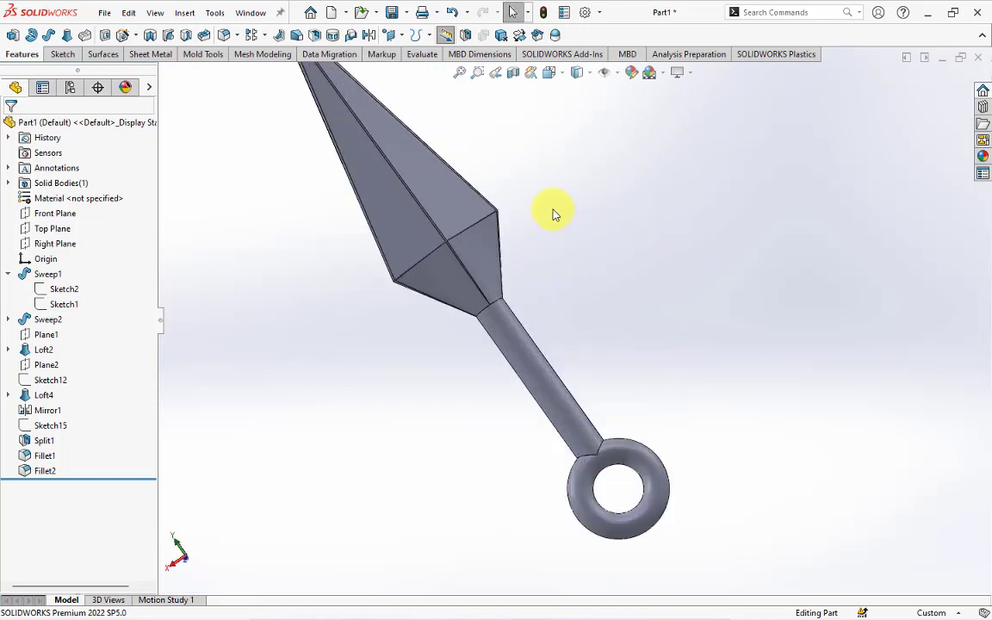